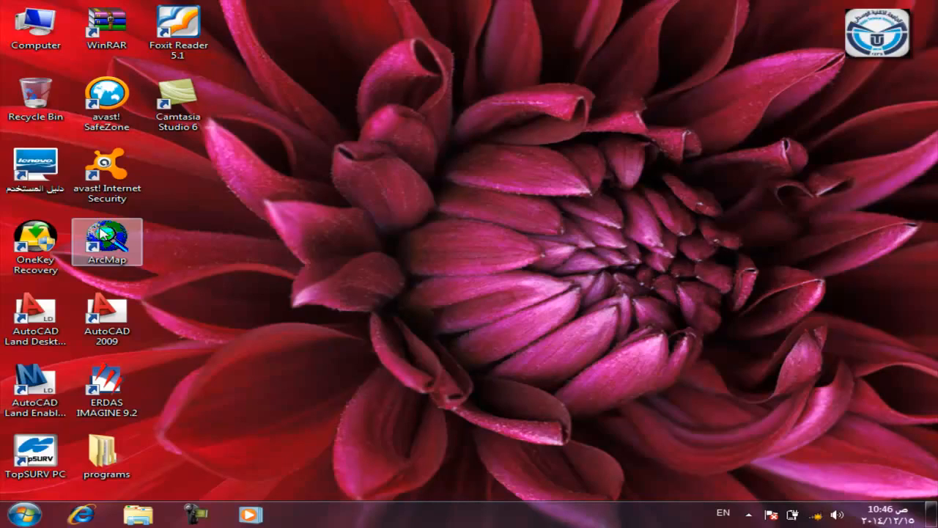
Launch ArcMap from the desktop and start with a new empty map
{"action": "double_click", "coordinate": [117, 228]}
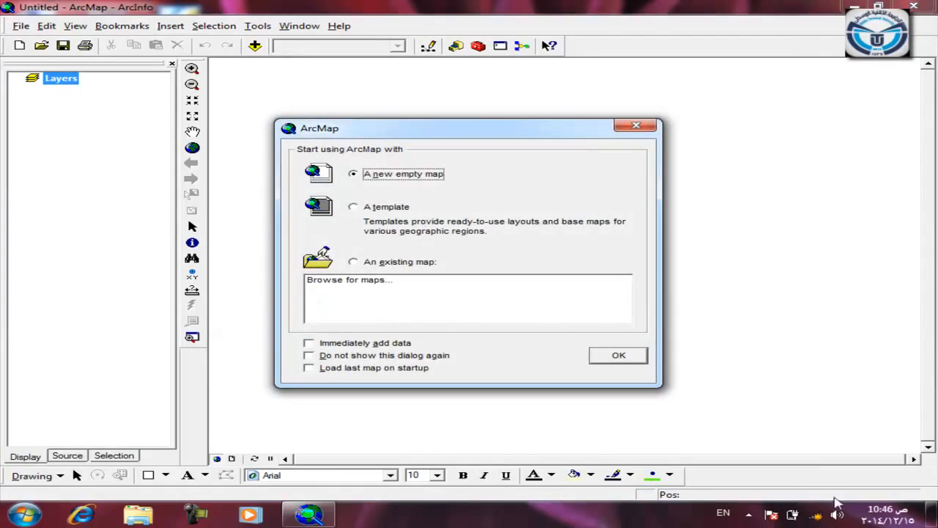
{"action": "left_click", "coordinate": [624, 357]}
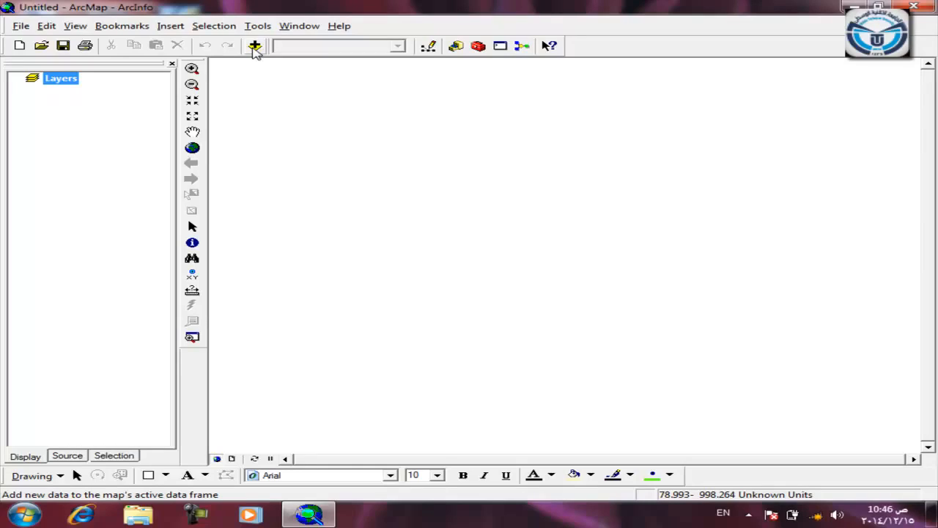
{"action": "left_click", "coordinate": [254, 46]}
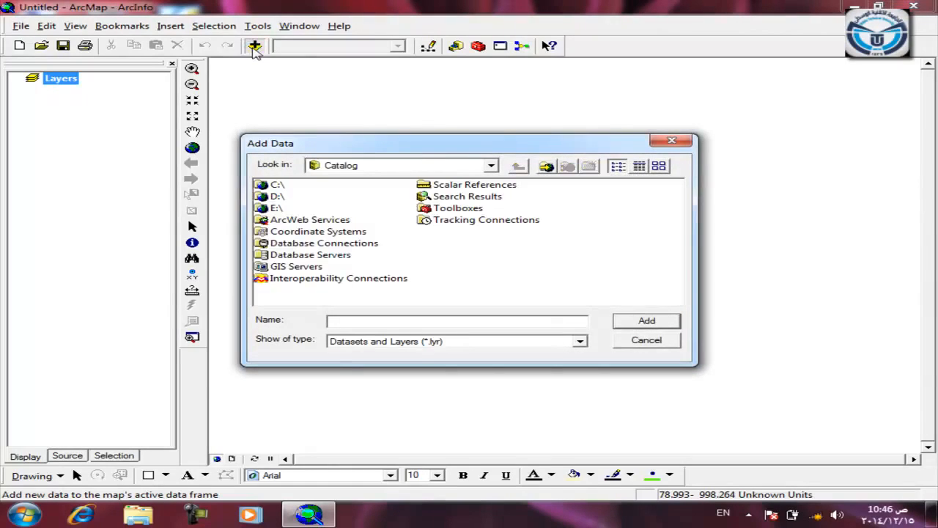
{"action": "left_click", "coordinate": [278, 209]}
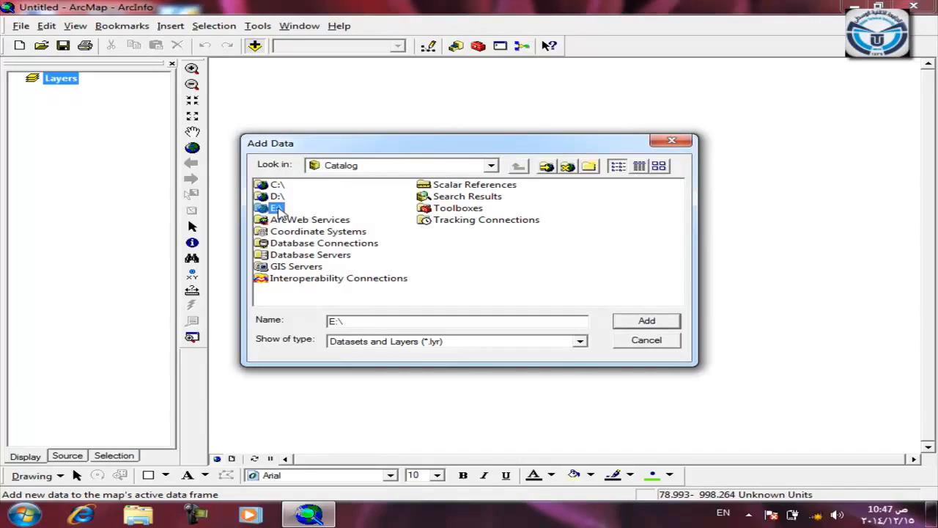
{"action": "left_click", "coordinate": [277, 197]}
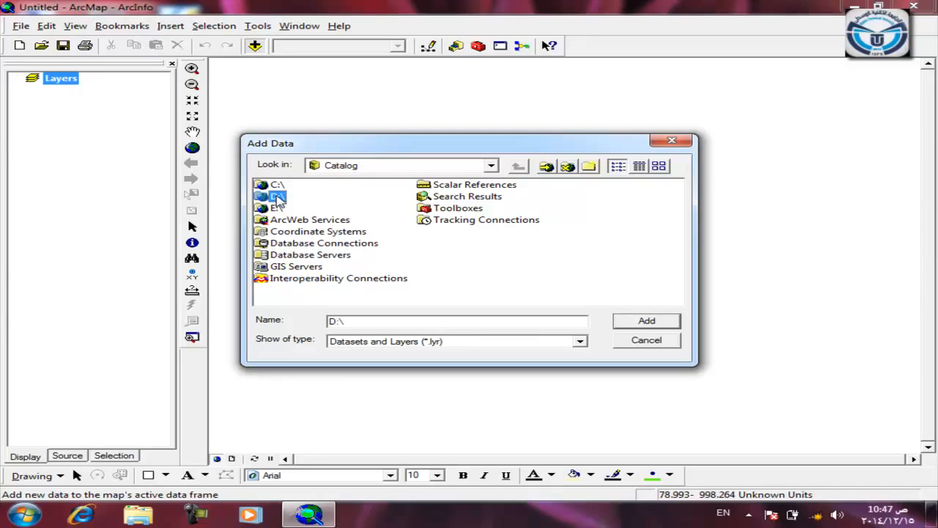
{"action": "left_click", "coordinate": [277, 208]}
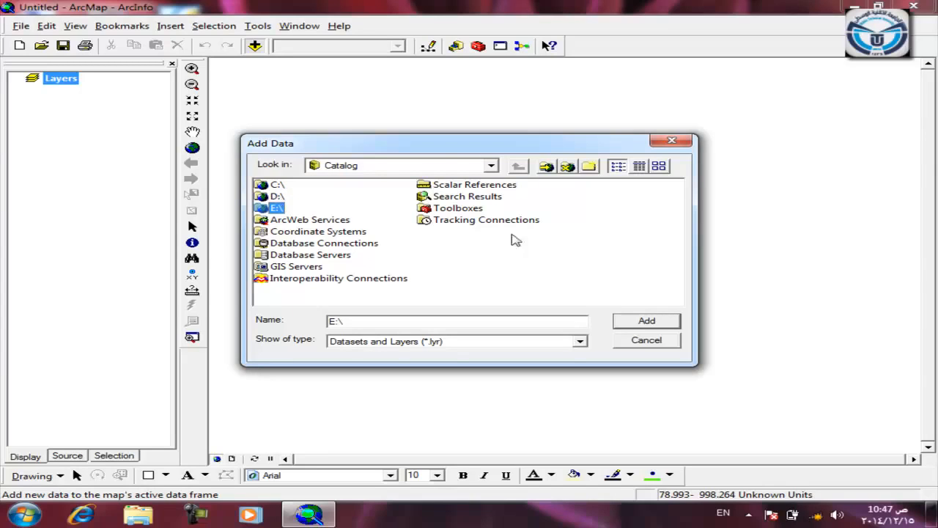
{"action": "mouse_move", "coordinate": [932, 513]}
{"action": "left_click", "coordinate": [671, 140]}
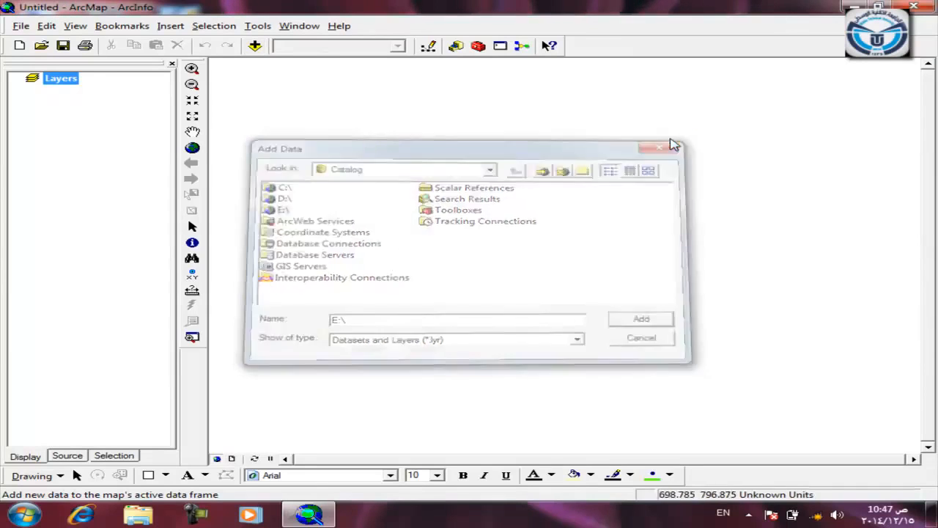
Minimize ArcMap and open the Computer window from the desktop
{"action": "left_click", "coordinate": [853, 7]}
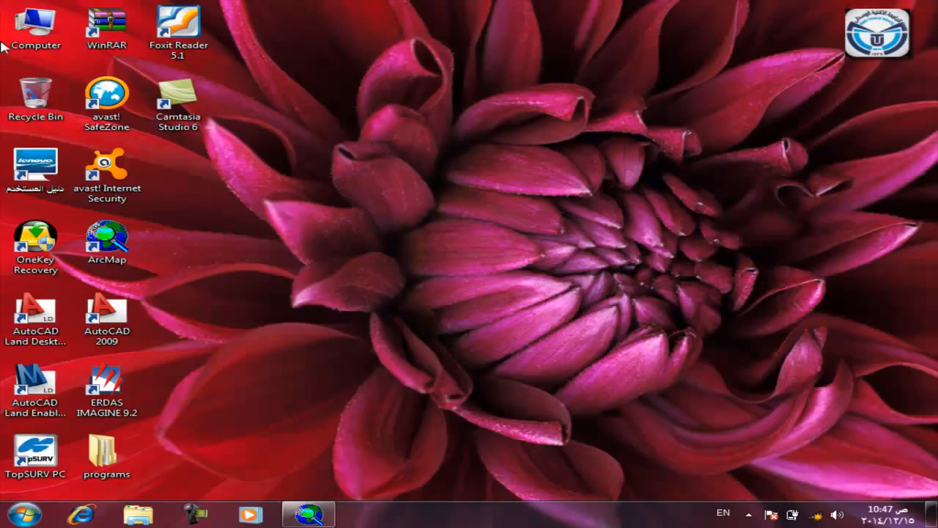
{"action": "double_click", "coordinate": [34, 28]}
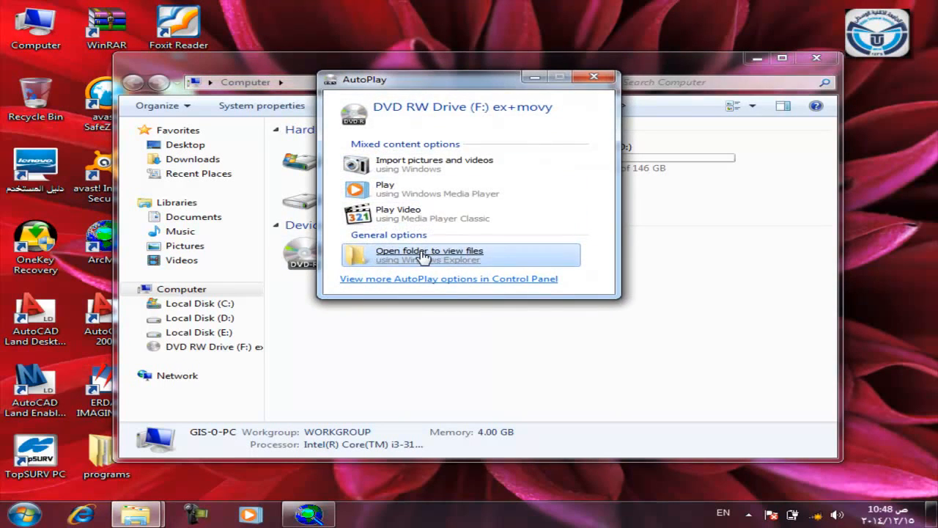
Open the DVD's contents and browse through the examples folder
{"action": "left_click", "coordinate": [424, 253]}
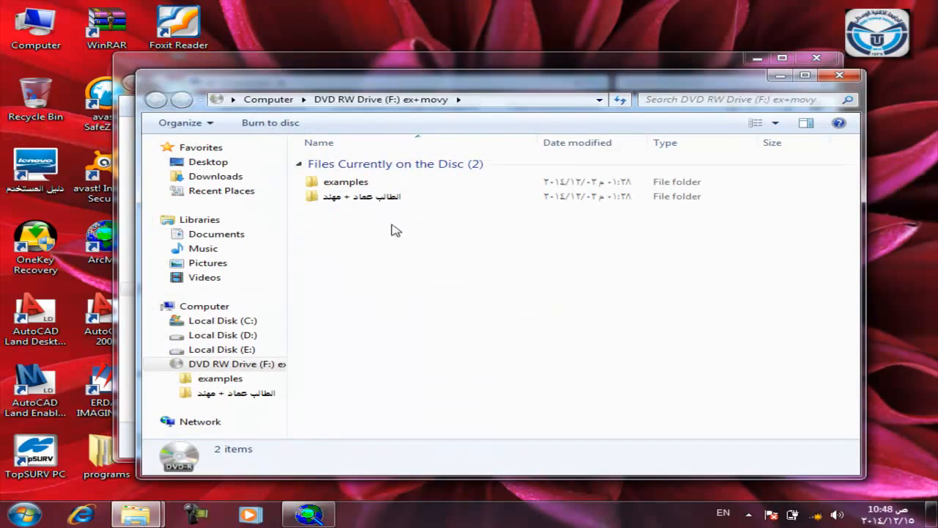
{"action": "double_click", "coordinate": [335, 184]}
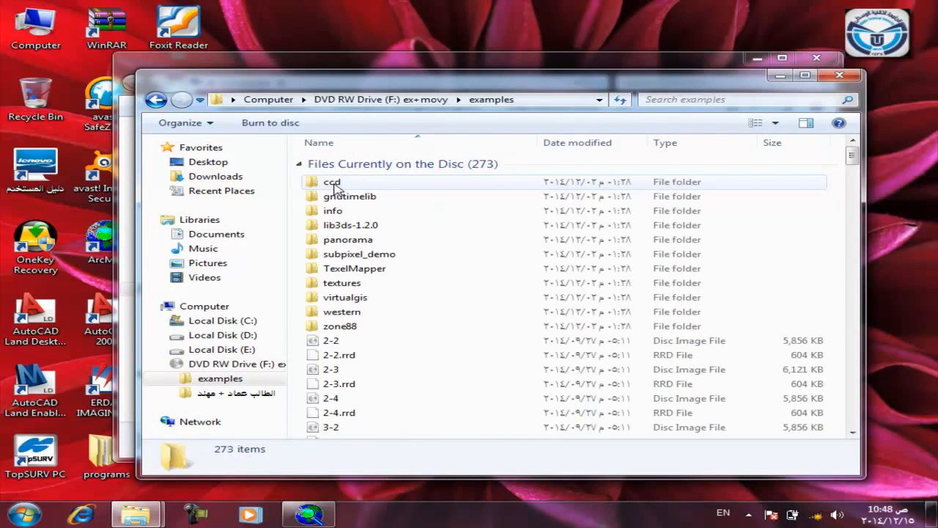
{"action": "scroll", "coordinate": [406, 305], "scroll_direction": "down", "scroll_amount": 3}
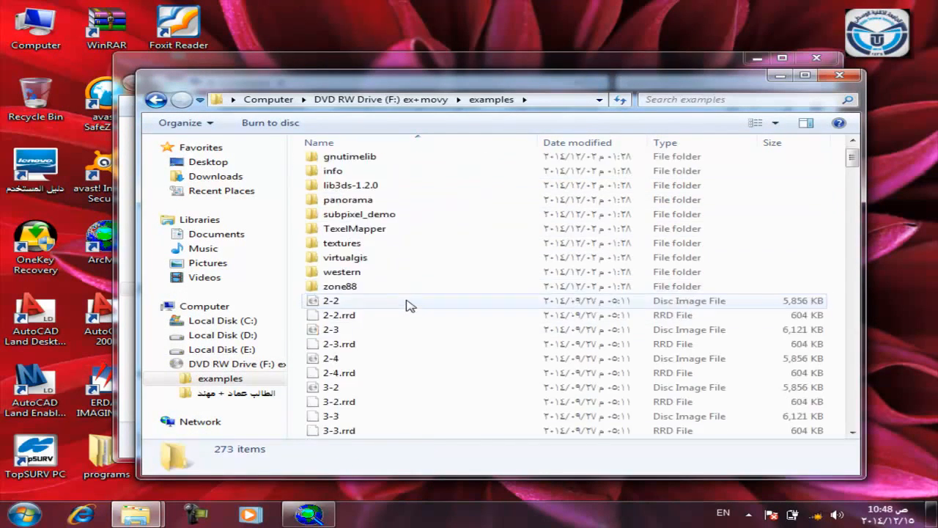
{"action": "scroll", "coordinate": [408, 306], "scroll_direction": "down", "scroll_amount": 18}
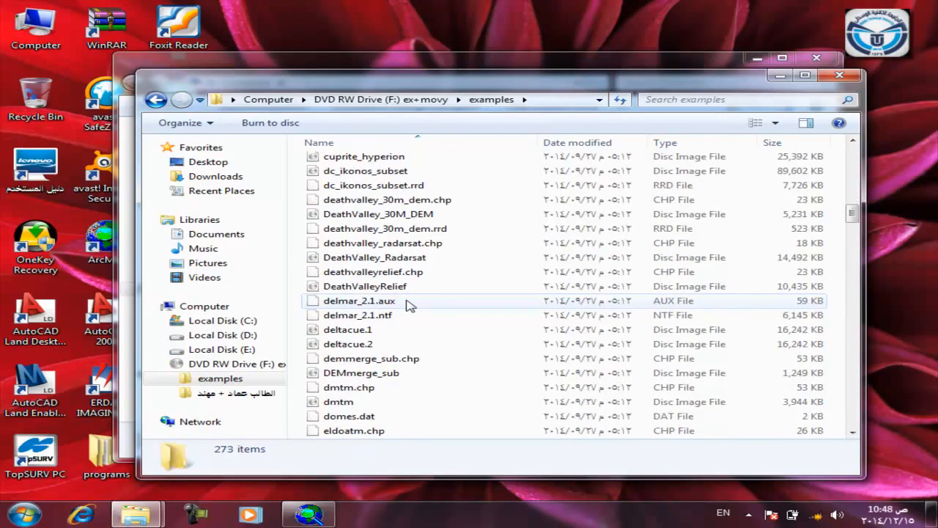
{"action": "scroll", "coordinate": [408, 305], "scroll_direction": "down", "scroll_amount": 20}
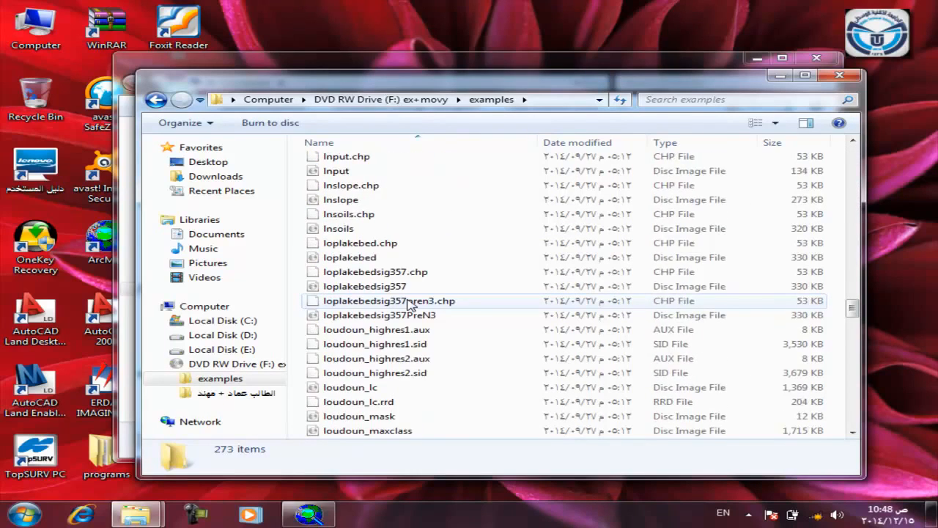
{"action": "scroll", "coordinate": [409, 306], "scroll_direction": "down", "scroll_amount": 20}
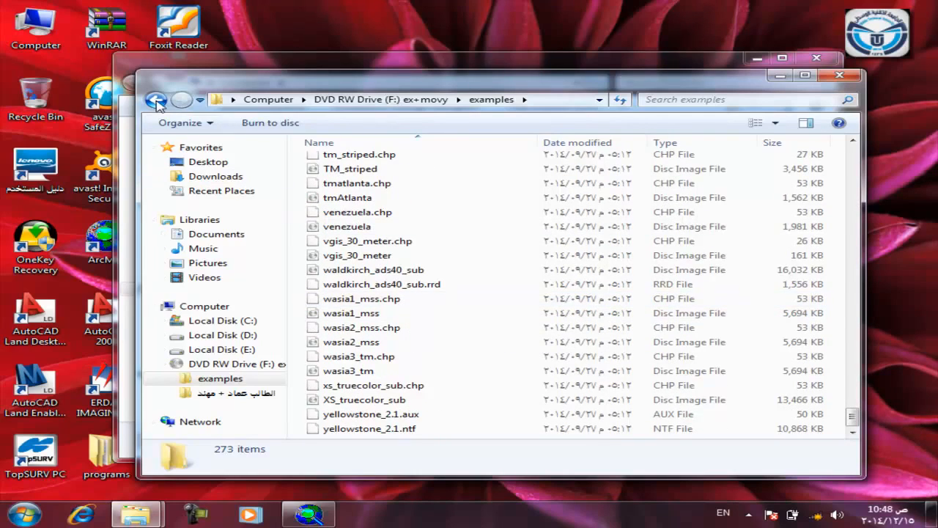
{"action": "scroll", "coordinate": [575, 287], "scroll_direction": "up", "scroll_amount": 4}
{"action": "scroll", "coordinate": [575, 287], "scroll_direction": "up", "scroll_amount": 20}
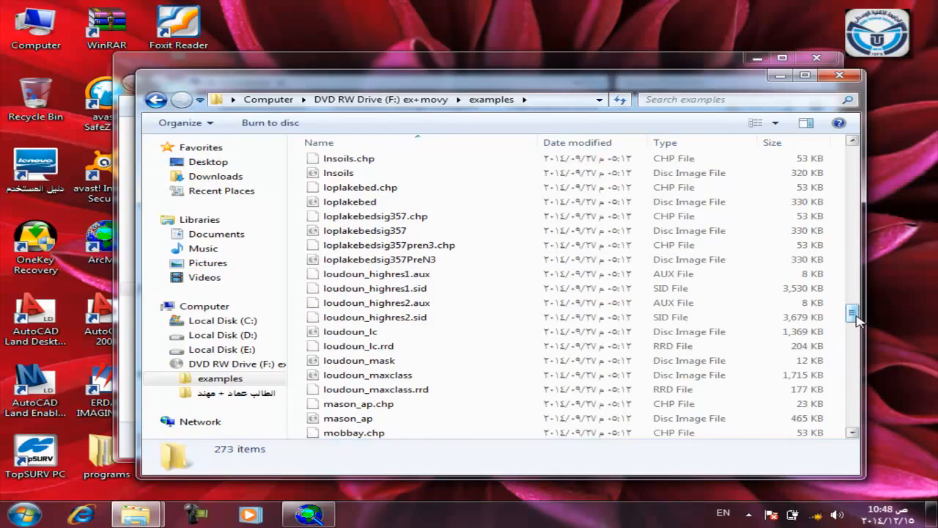
{"action": "left_click_drag", "start_coordinate": [850, 313], "coordinate": [850, 152]}
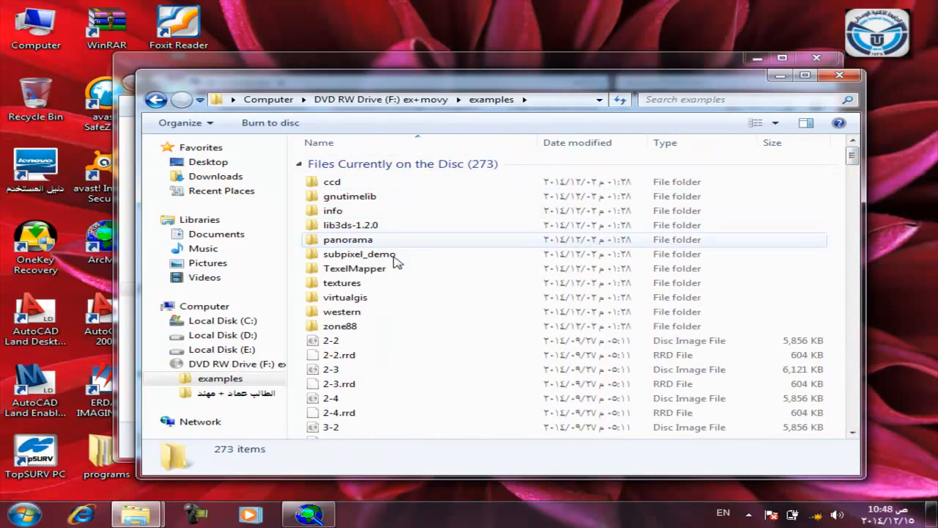
Return to the DVD's top level, look inside the second folder, then close the window
{"action": "left_click", "coordinate": [160, 101]}
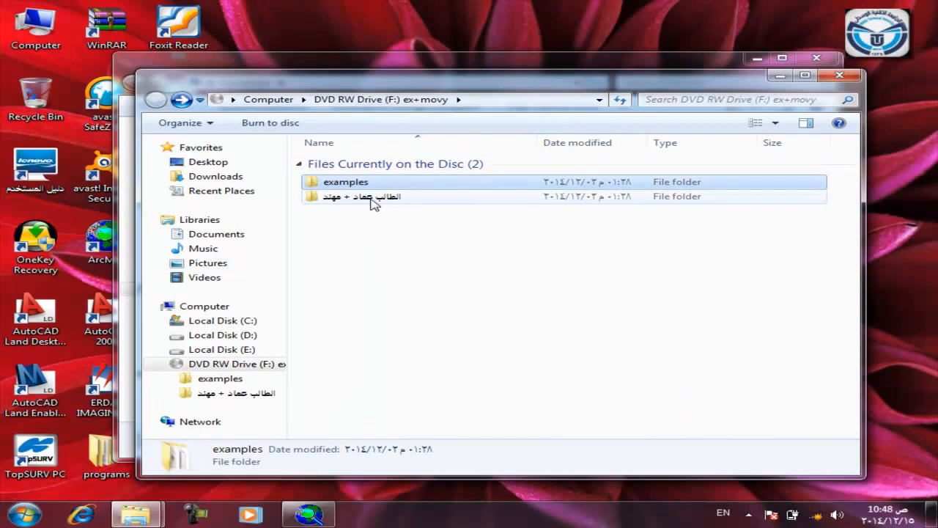
{"action": "double_click", "coordinate": [371, 203]}
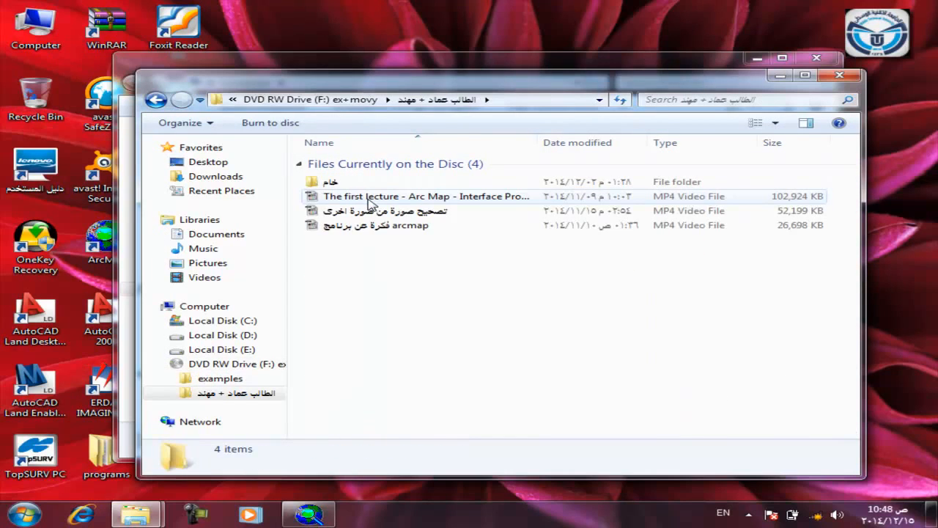
{"action": "left_click", "coordinate": [155, 100]}
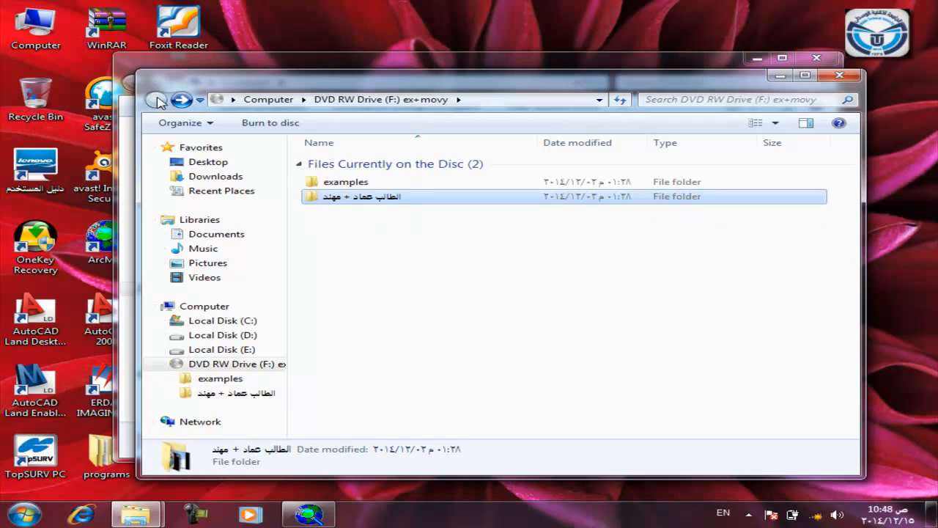
{"action": "left_click", "coordinate": [831, 77]}
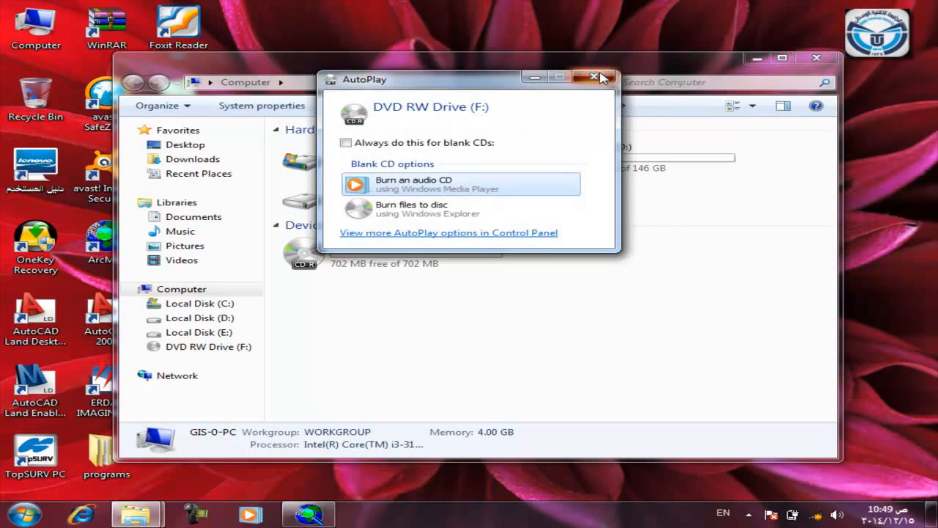
Dismiss the blank CD AutoPlay prompt, close the Computer window and restore ArcMap
{"action": "left_click", "coordinate": [597, 77]}
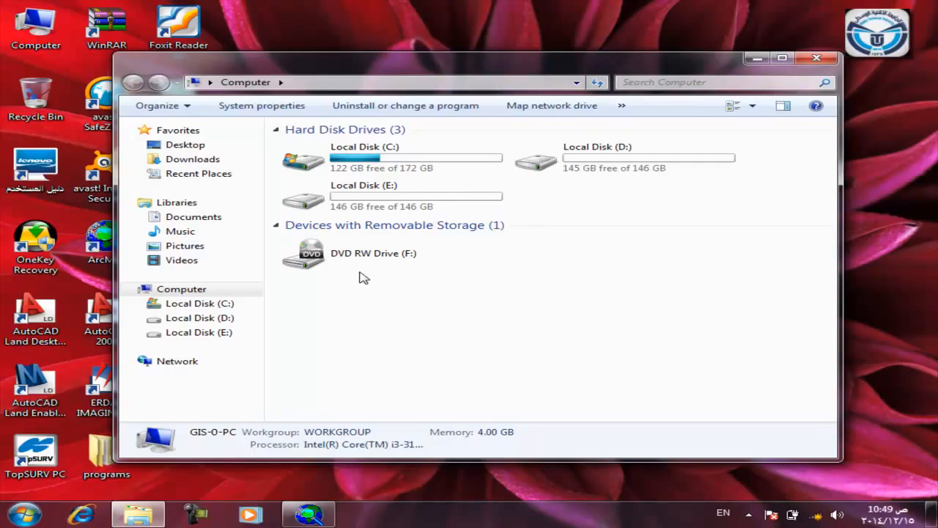
{"action": "left_click", "coordinate": [805, 65]}
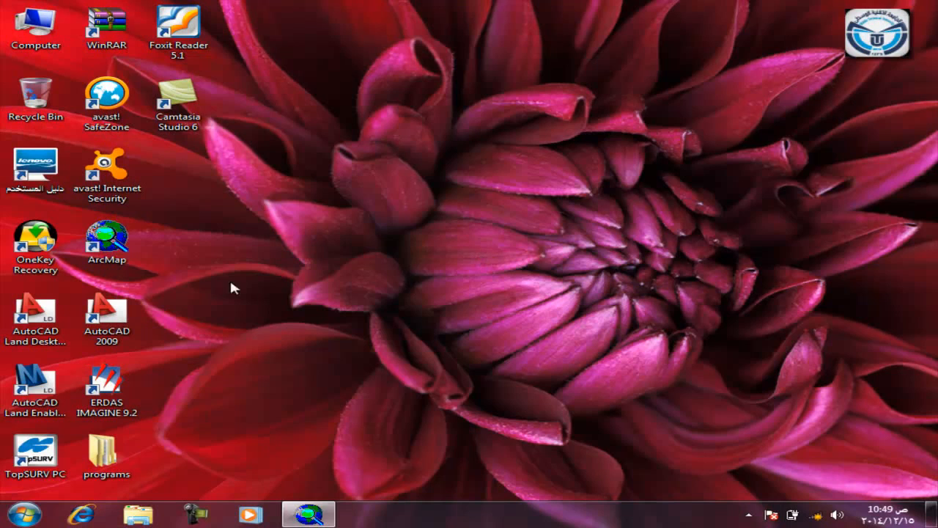
{"action": "left_click", "coordinate": [309, 515]}
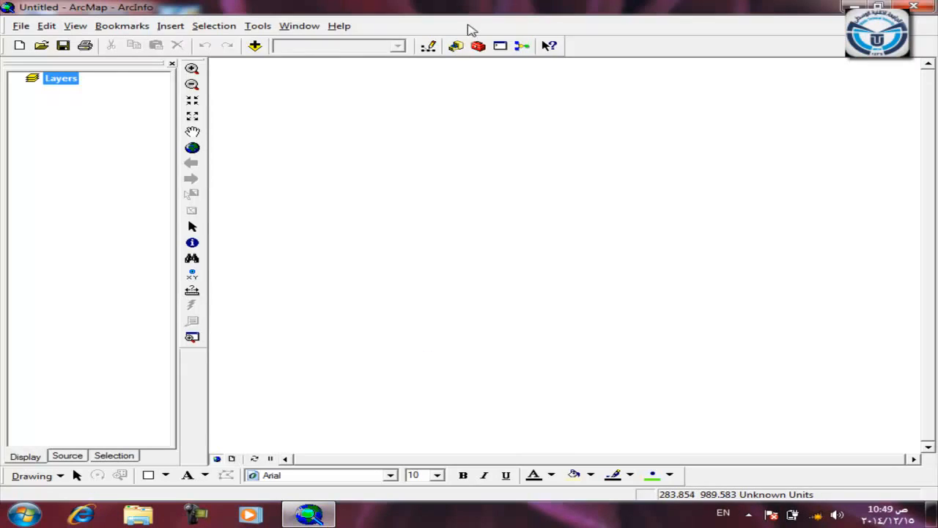
Launch ArcCatalog and create a new folder named alkrada on the D:\ drive
{"action": "left_click", "coordinate": [456, 46]}
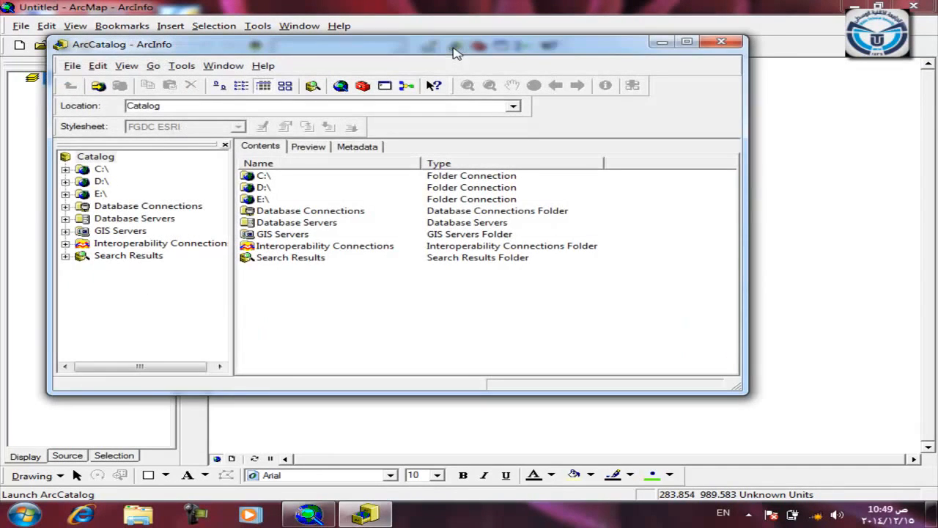
{"action": "right_click", "coordinate": [260, 190]}
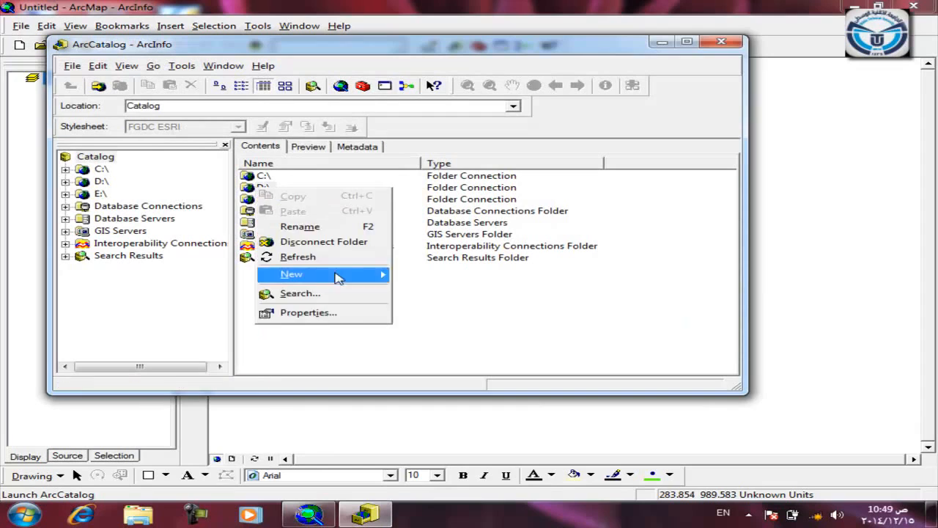
{"action": "mouse_move", "coordinate": [316, 280]}
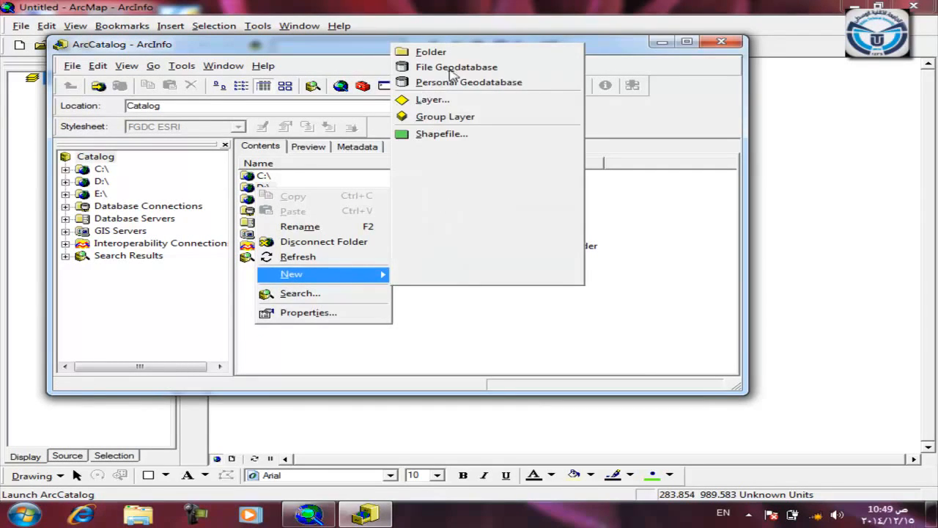
{"action": "left_click", "coordinate": [432, 54]}
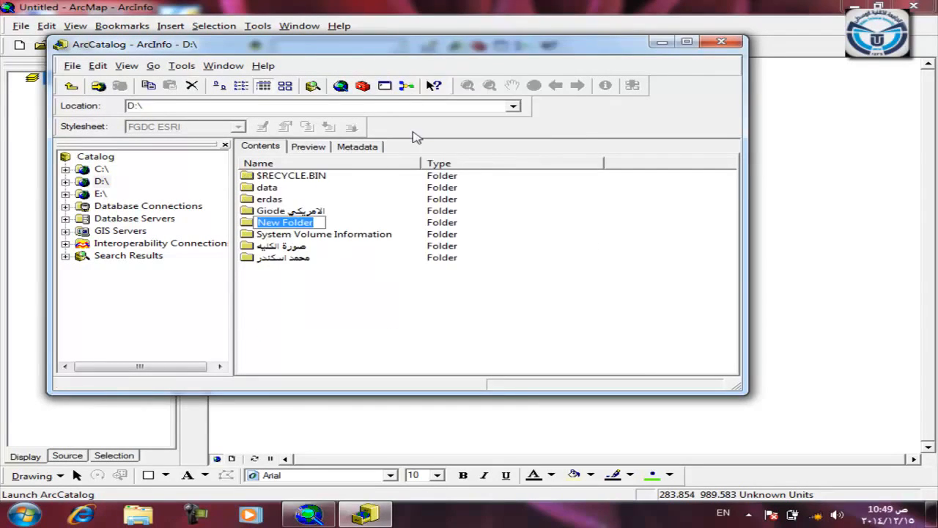
{"action": "type", "text": "a"}
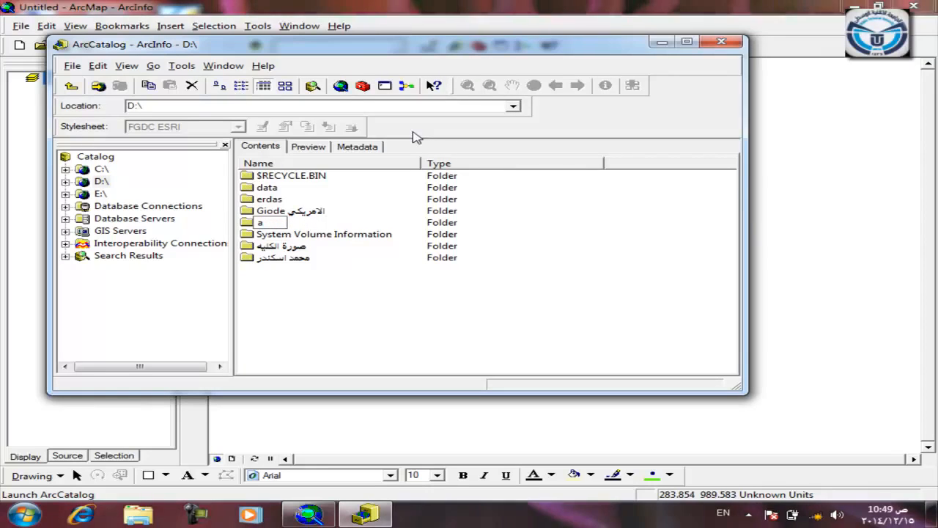
{"action": "type", "text": "lk"}
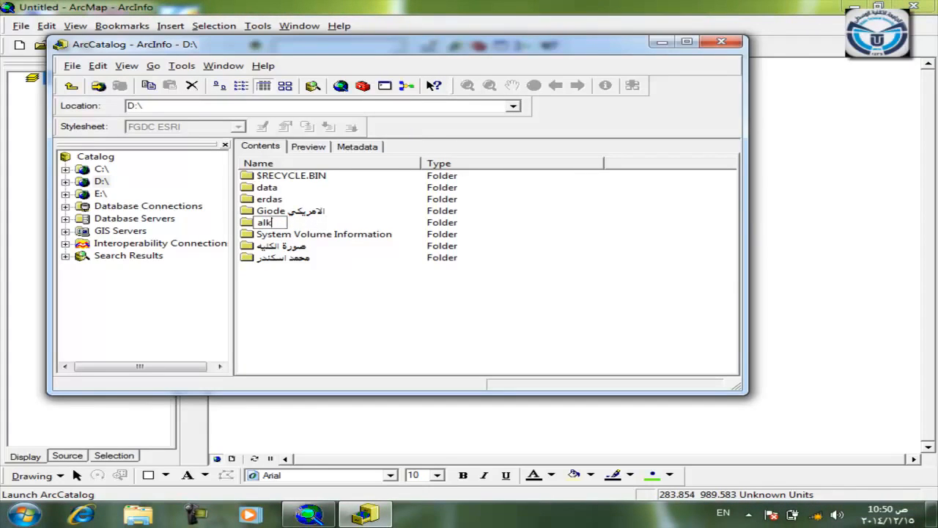
{"action": "type", "text": "rada"}
{"action": "key", "text": "Return"}
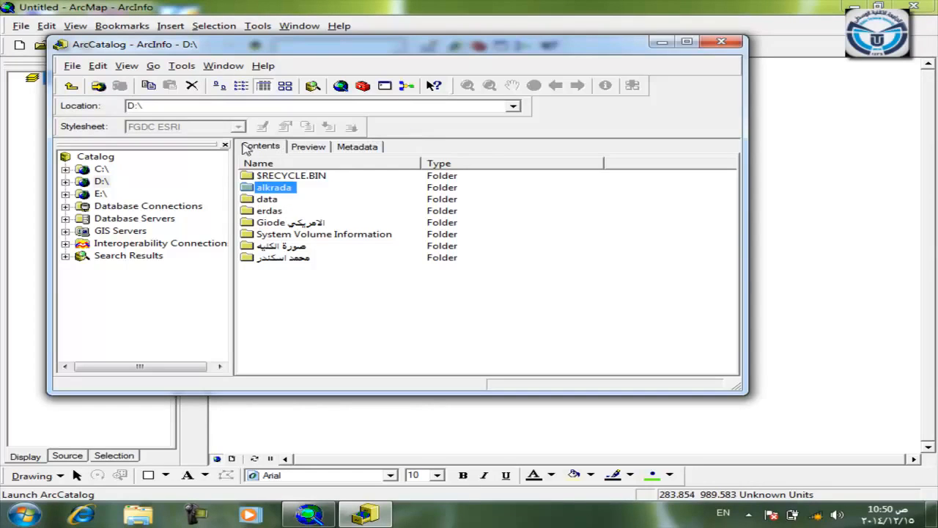
Create a new personal geodatabase inside the alkrada folder
{"action": "right_click", "coordinate": [272, 188]}
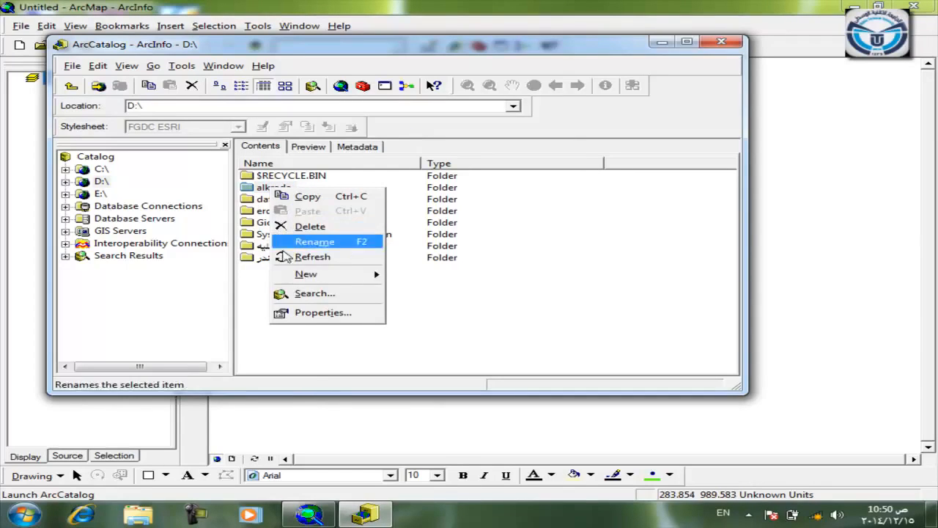
{"action": "mouse_move", "coordinate": [333, 275]}
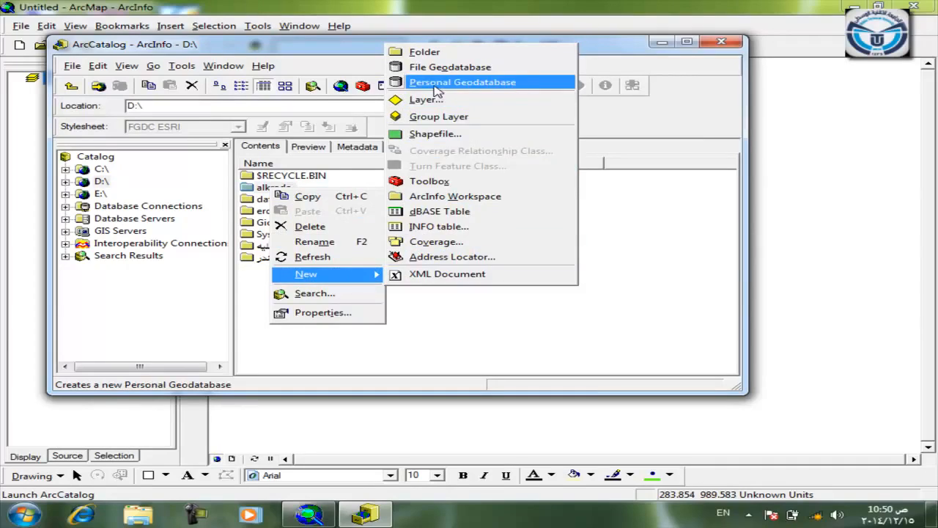
{"action": "left_click", "coordinate": [437, 84]}
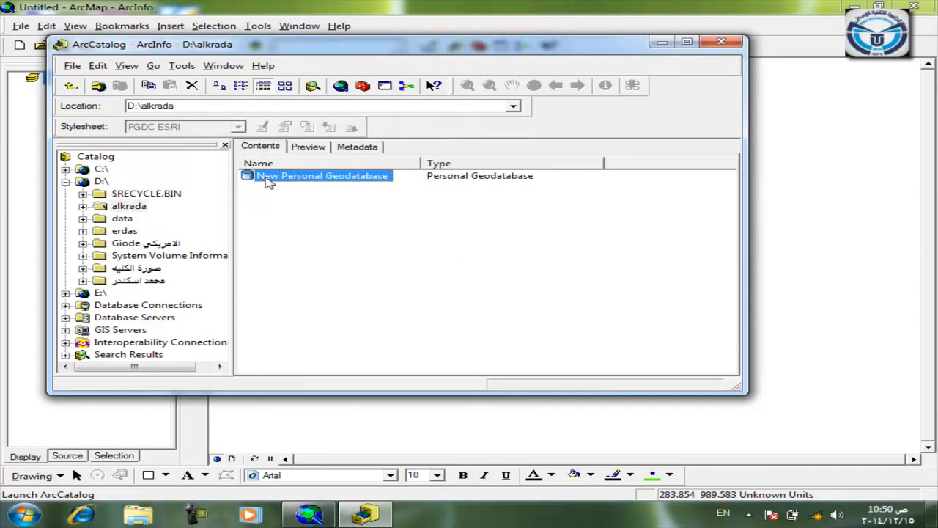
Start a new feature dataset named b in the personal geodatabase
{"action": "right_click", "coordinate": [265, 178]}
{"action": "mouse_move", "coordinate": [309, 268]}
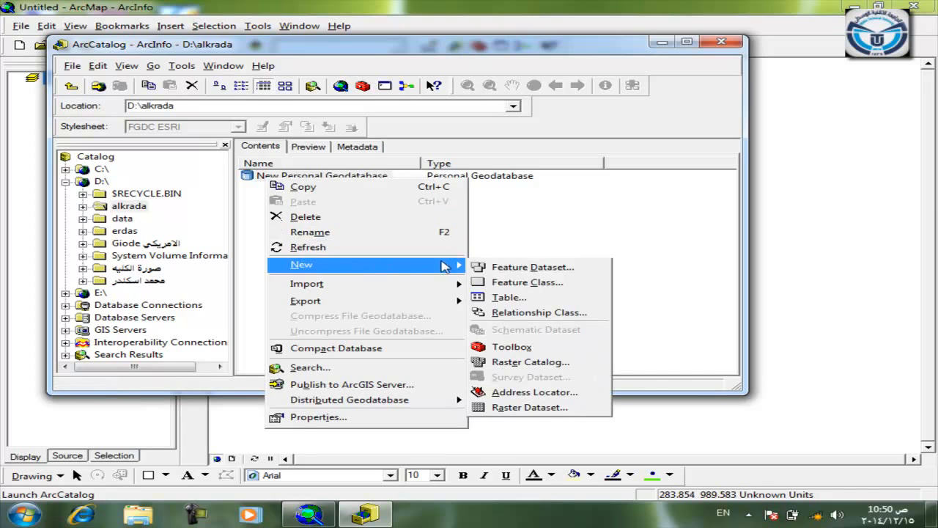
{"action": "left_click", "coordinate": [501, 268]}
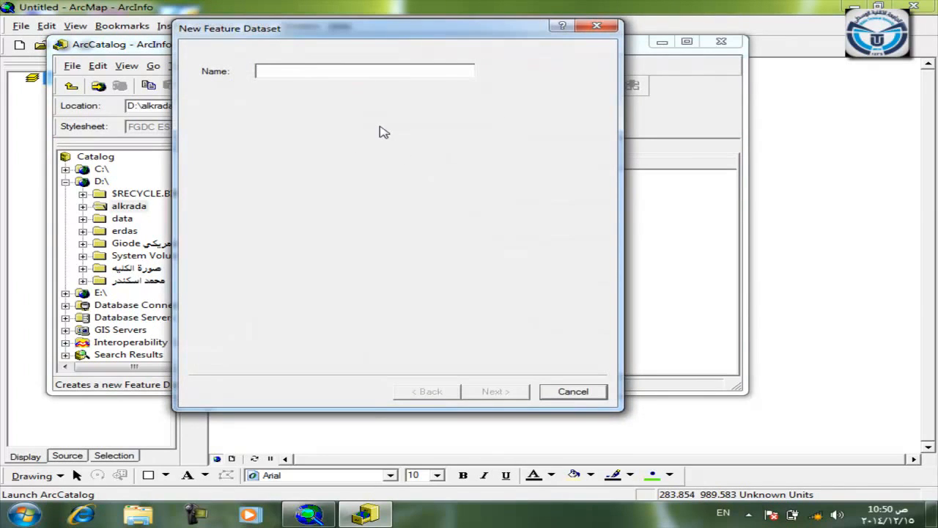
{"action": "type", "text": "b"}
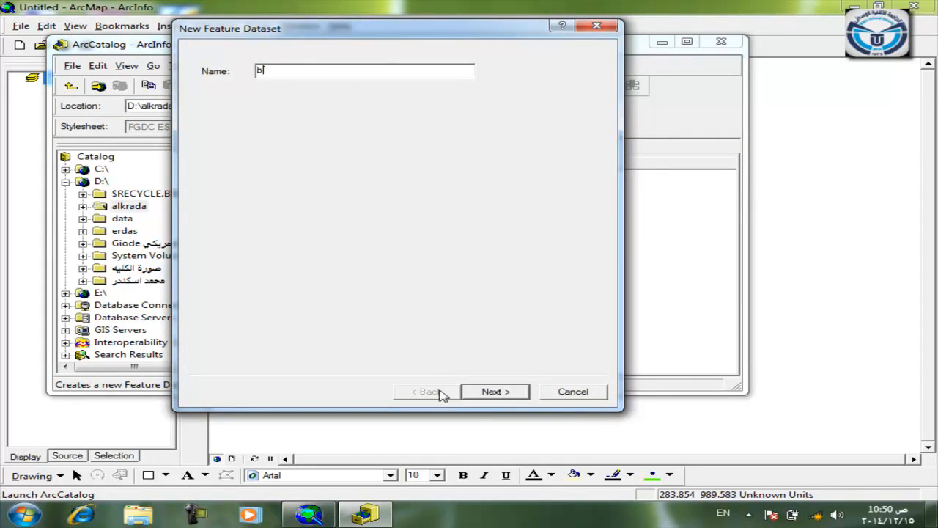
{"action": "left_click", "coordinate": [495, 394]}
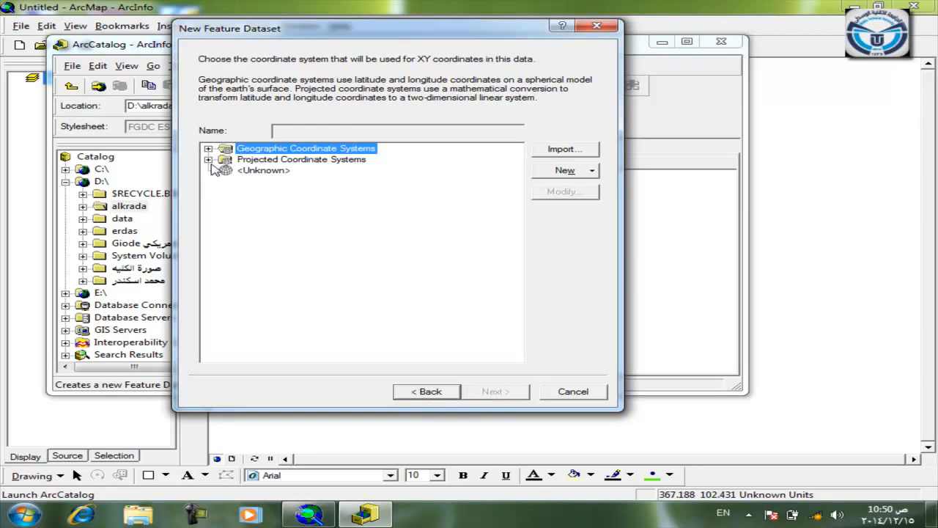
Give dataset b the WGS 1984 UTM Zone 38N coordinate system and finish the wizard
{"action": "left_click", "coordinate": [207, 159]}
{"action": "left_click", "coordinate": [226, 258]}
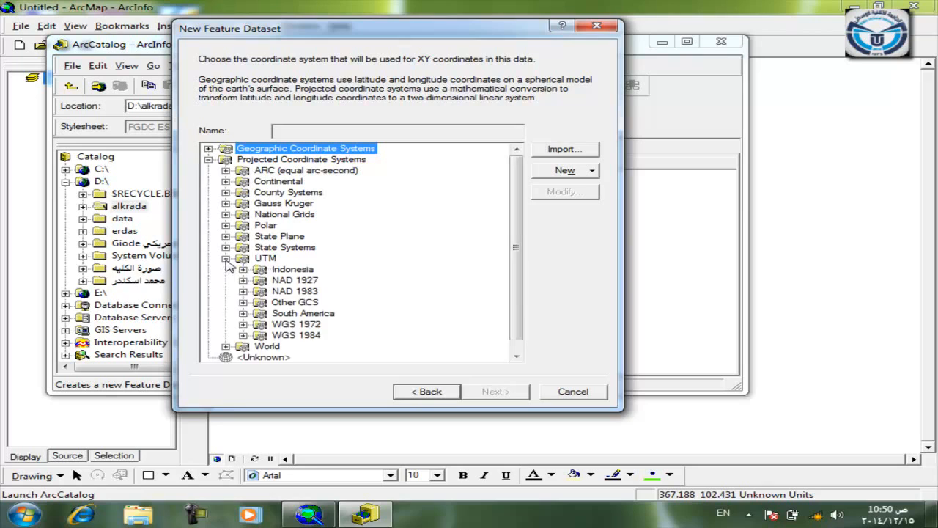
{"action": "left_click", "coordinate": [242, 335]}
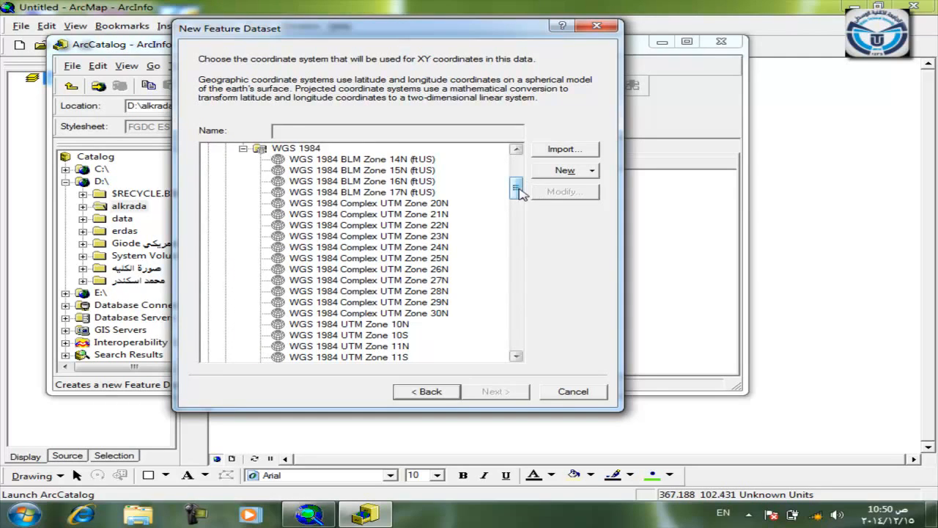
{"action": "left_click_drag", "start_coordinate": [515, 190], "coordinate": [504, 269]}
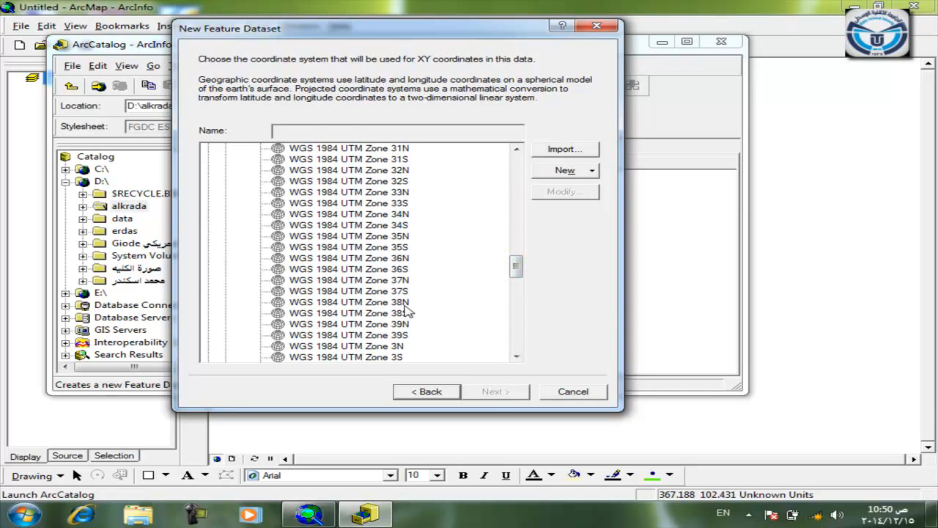
{"action": "left_click", "coordinate": [407, 302]}
{"action": "left_click", "coordinate": [493, 392]}
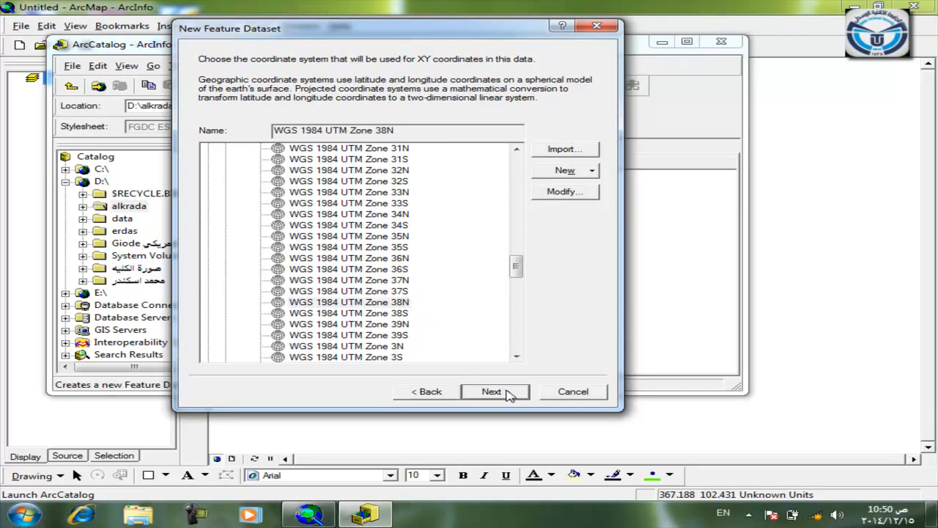
{"action": "left_click", "coordinate": [500, 393]}
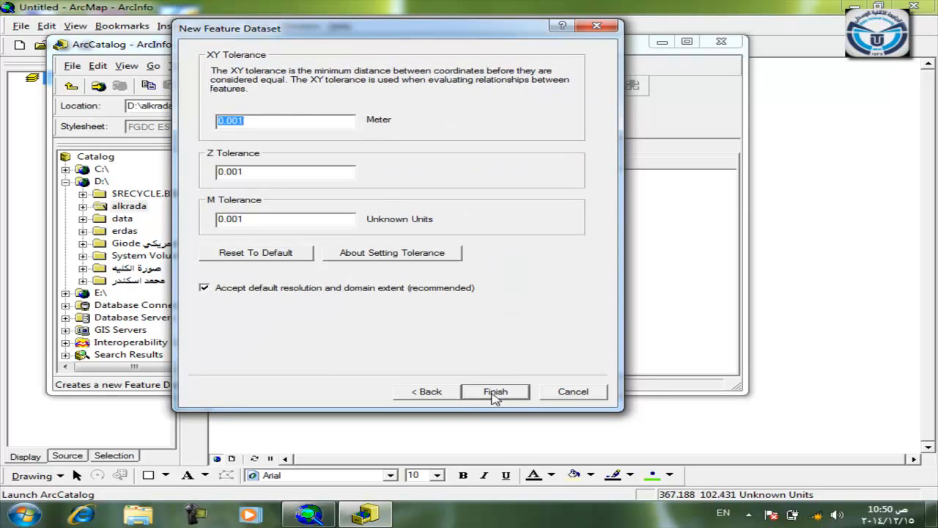
{"action": "left_click", "coordinate": [496, 392]}
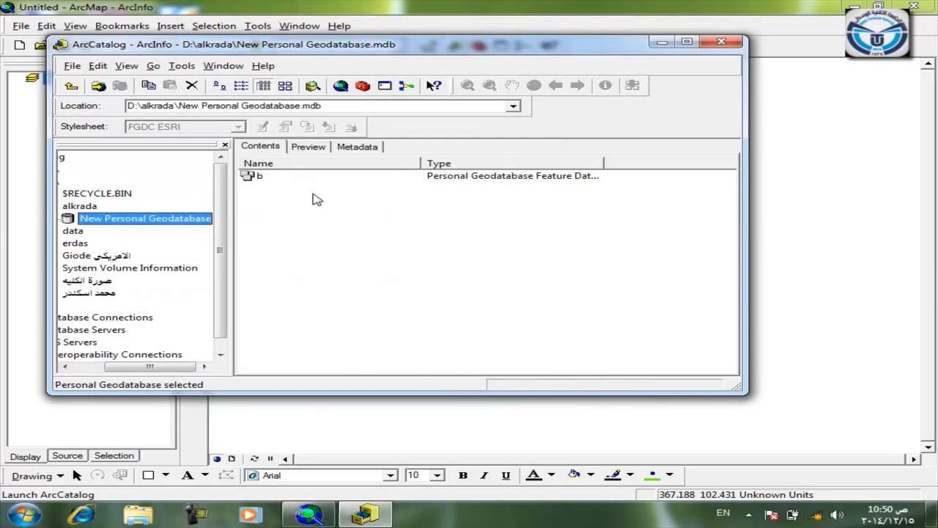
Create a Line Features class named street in dataset b
{"action": "right_click", "coordinate": [252, 180]}
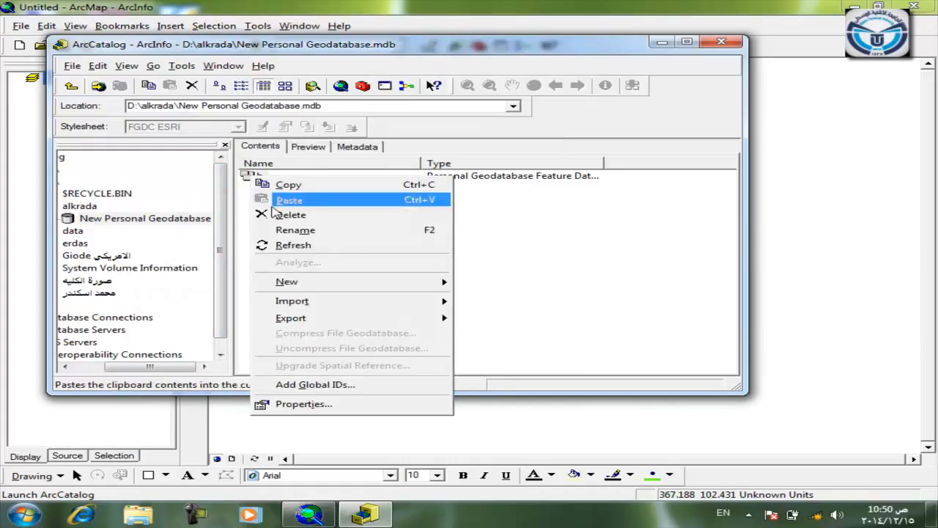
{"action": "mouse_move", "coordinate": [409, 284]}
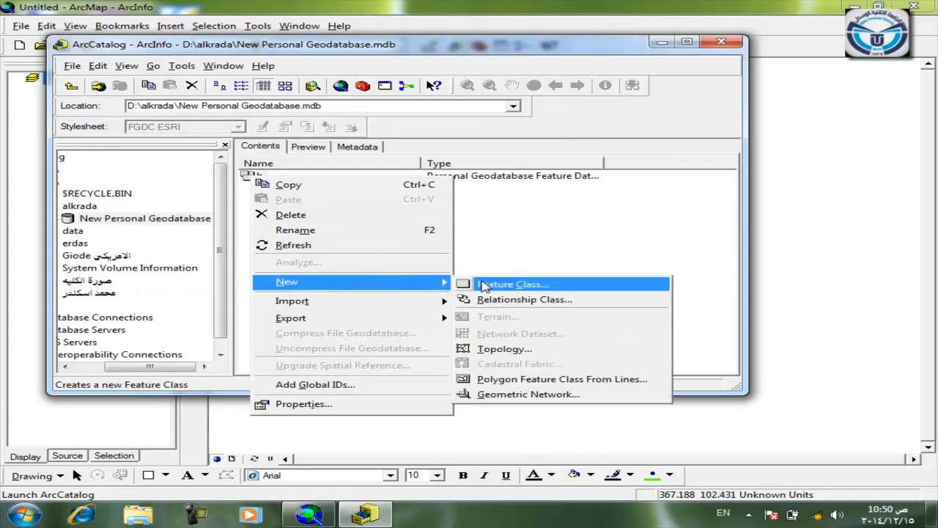
{"action": "left_click", "coordinate": [484, 284]}
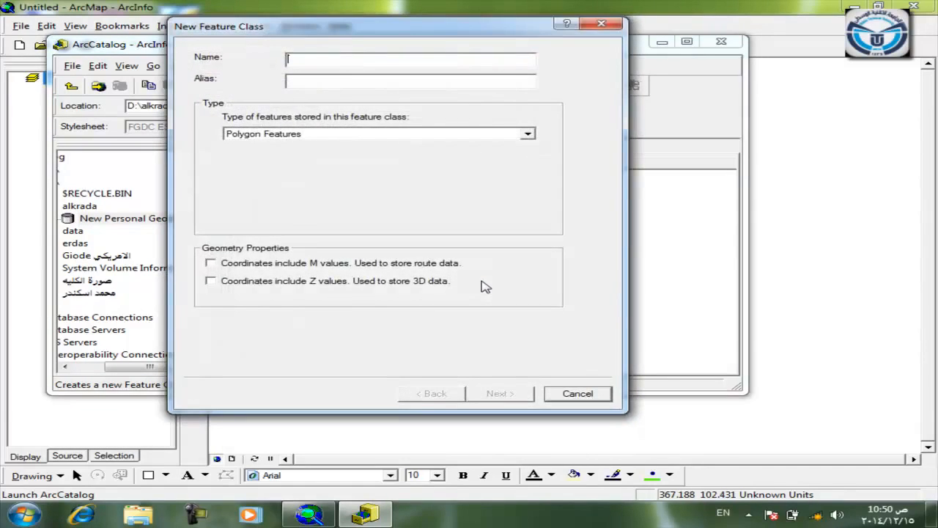
{"action": "type", "text": "street"}
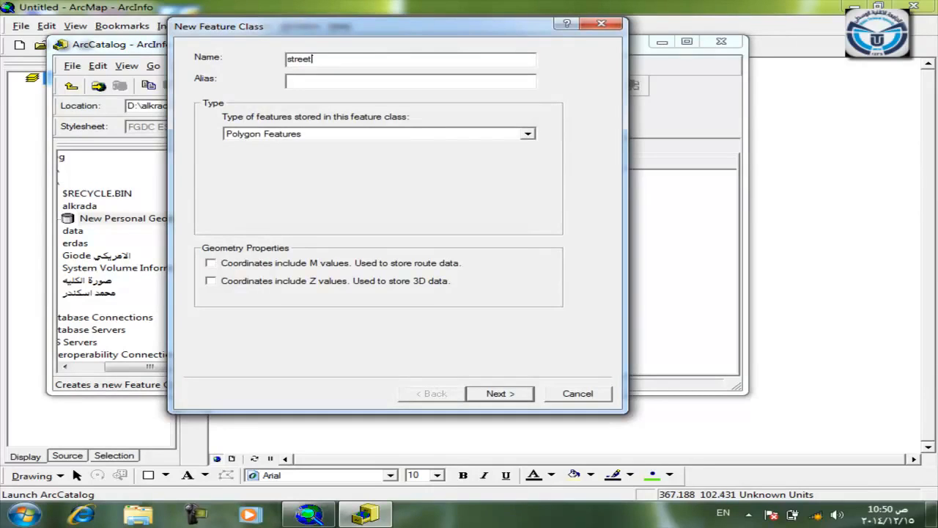
{"action": "left_click", "coordinate": [528, 134]}
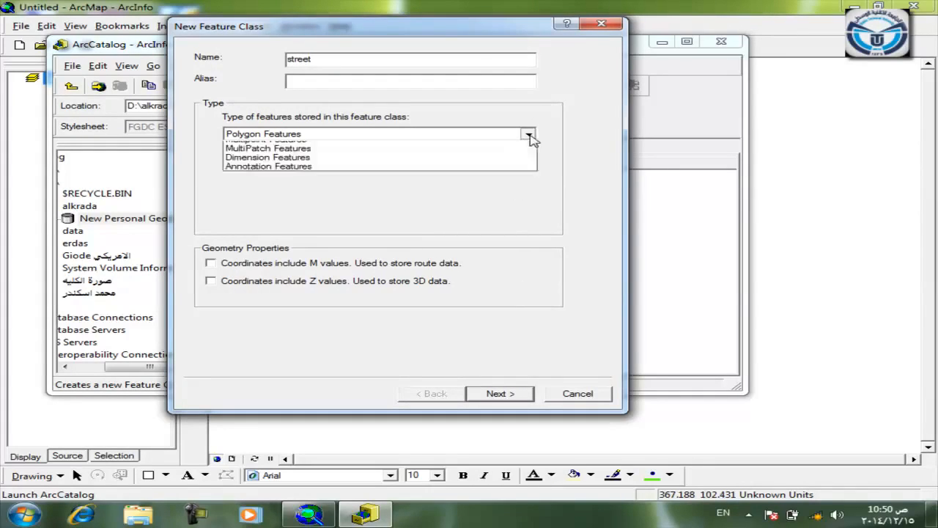
{"action": "left_click", "coordinate": [296, 155]}
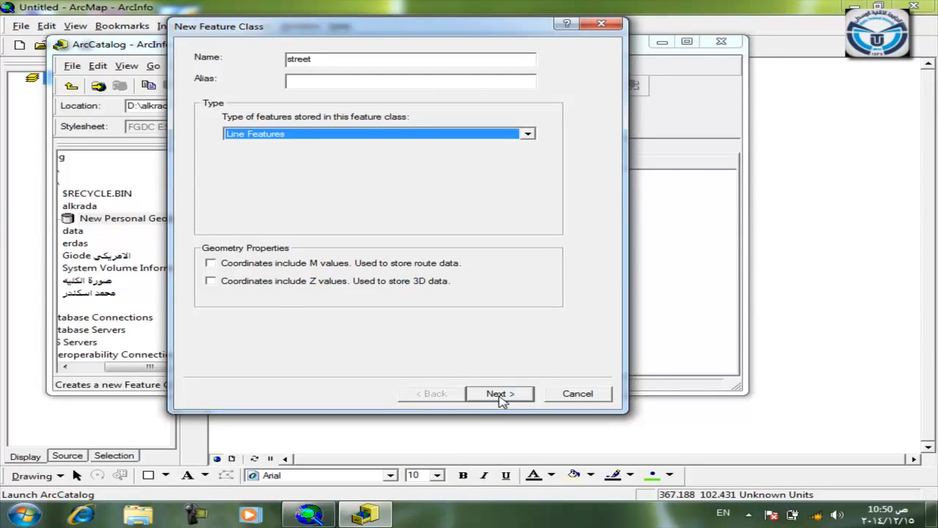
{"action": "left_click", "coordinate": [498, 394]}
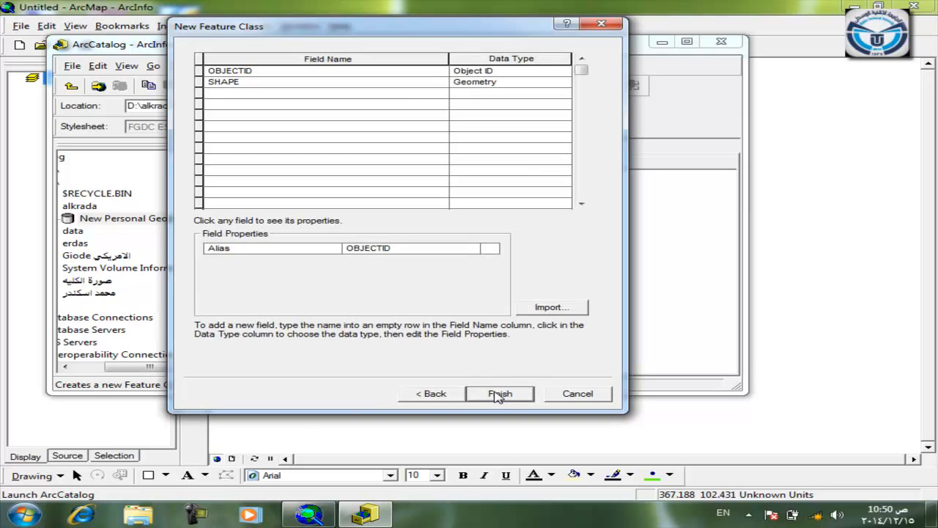
{"action": "left_click", "coordinate": [498, 393]}
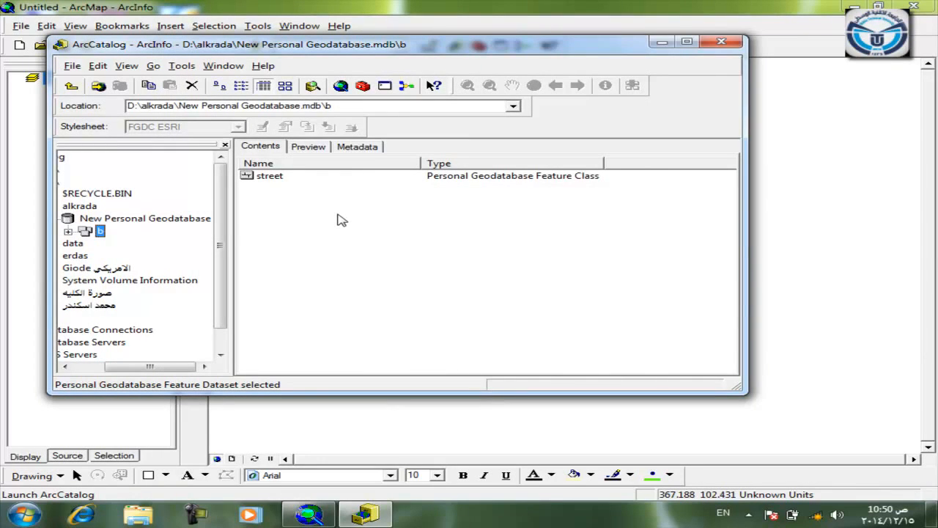
Create a Point Features class named point in dataset b
{"action": "right_click", "coordinate": [295, 203]}
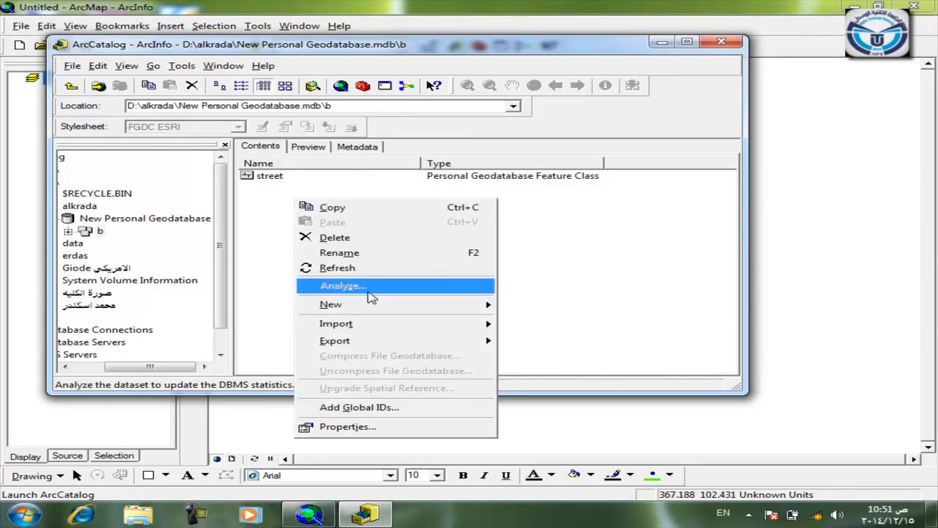
{"action": "mouse_move", "coordinate": [386, 305]}
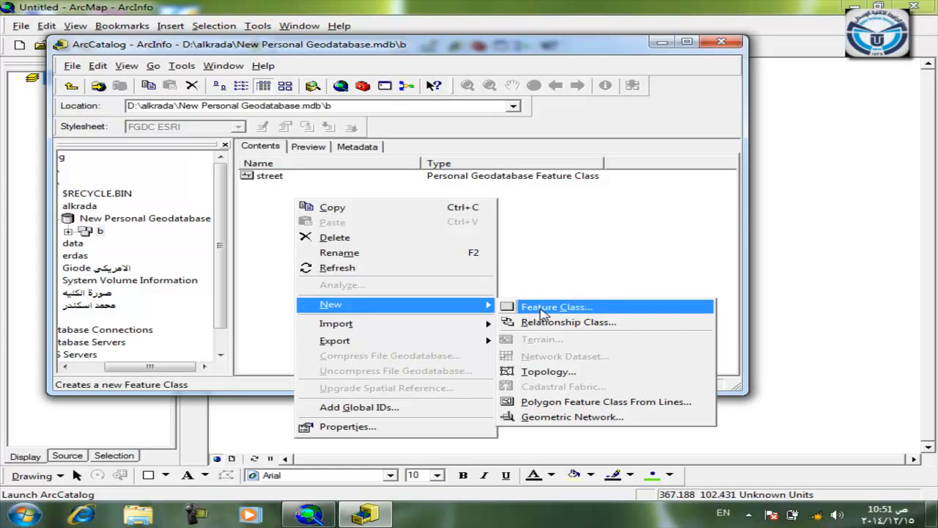
{"action": "left_click", "coordinate": [546, 308]}
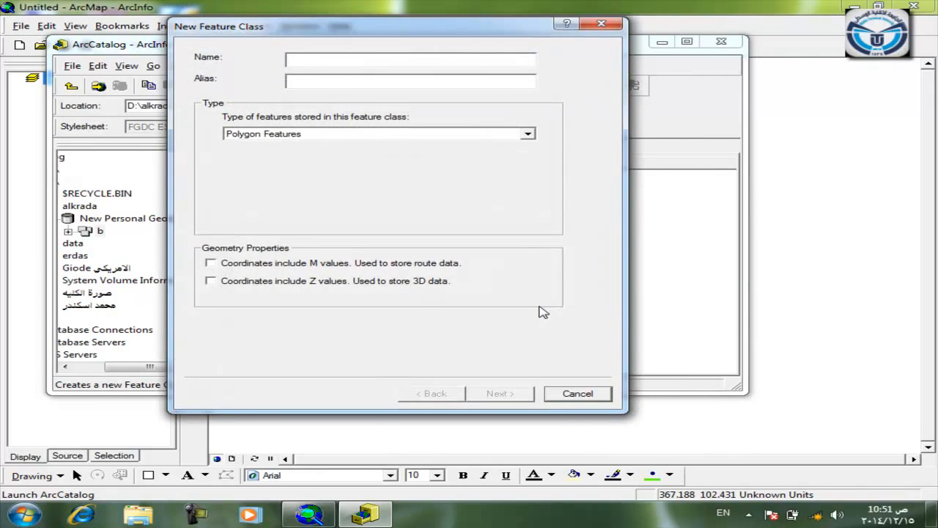
{"action": "type", "text": "point"}
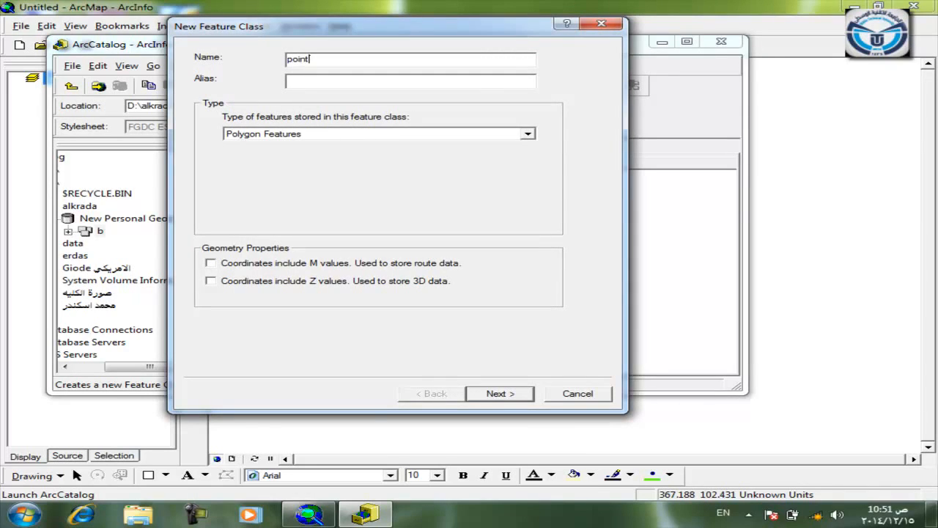
{"action": "left_click", "coordinate": [527, 134]}
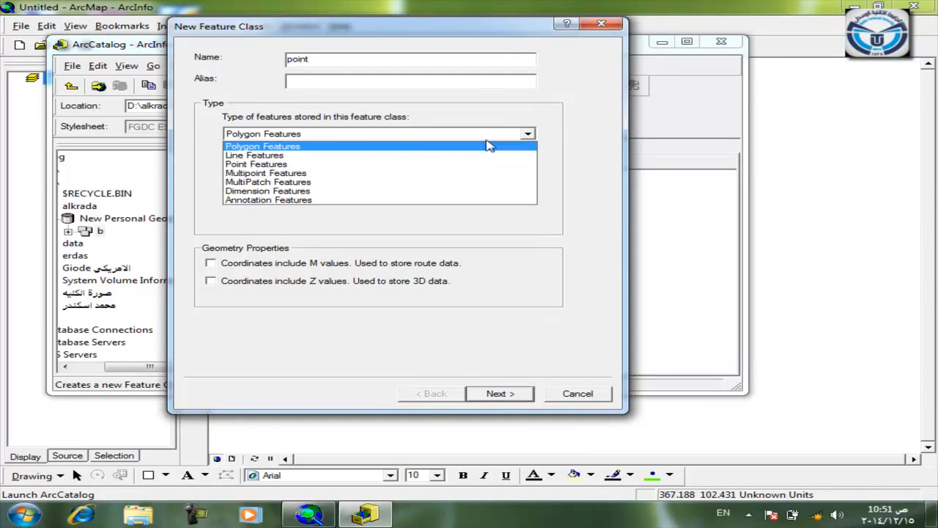
{"action": "left_click", "coordinate": [283, 164]}
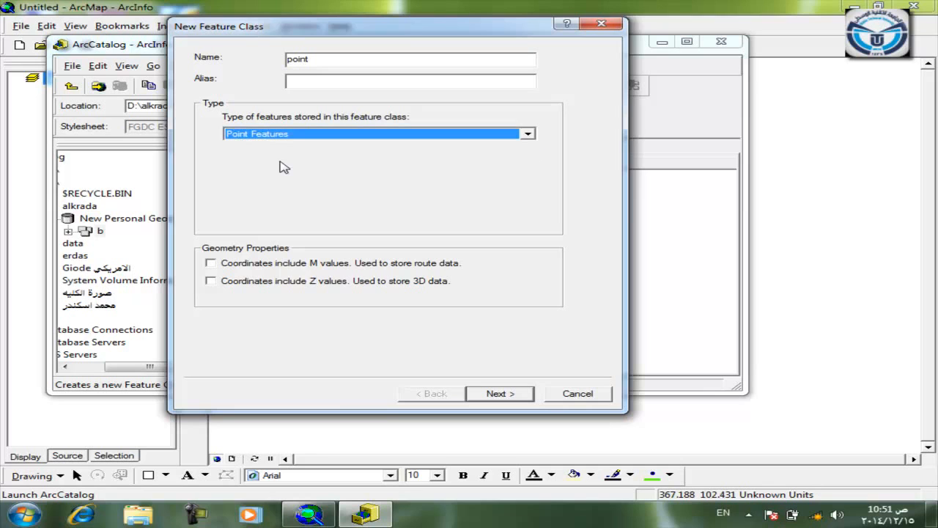
{"action": "left_click", "coordinate": [504, 394]}
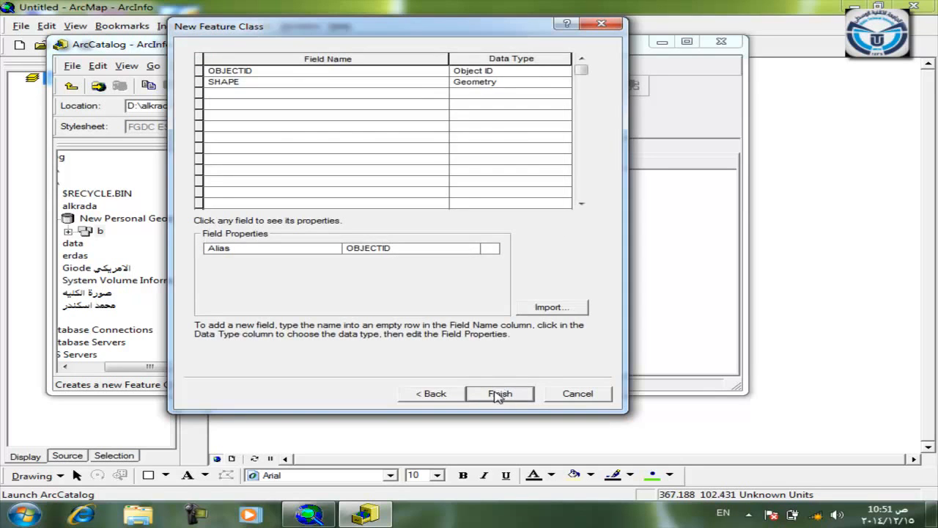
{"action": "left_click", "coordinate": [500, 394]}
Create a Polygon Features class named building in dataset b
{"action": "right_click", "coordinate": [321, 217]}
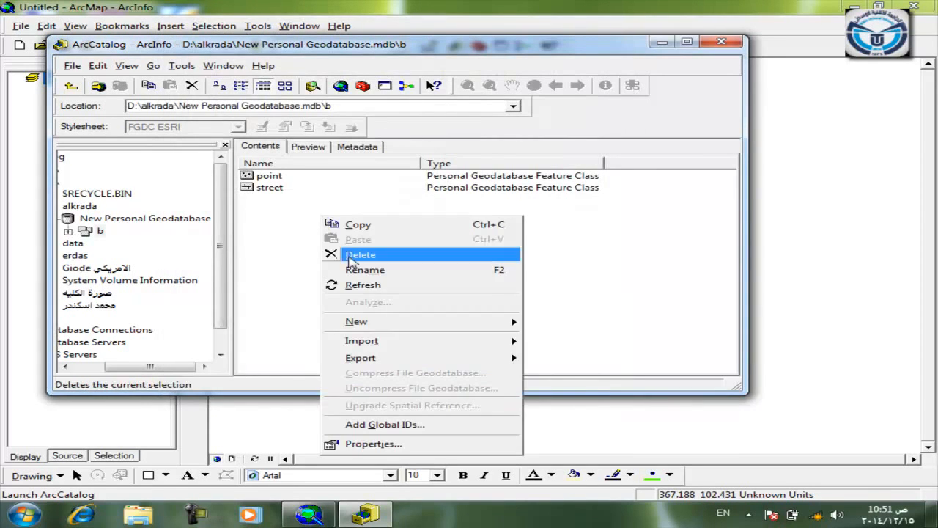
{"action": "mouse_move", "coordinate": [463, 339]}
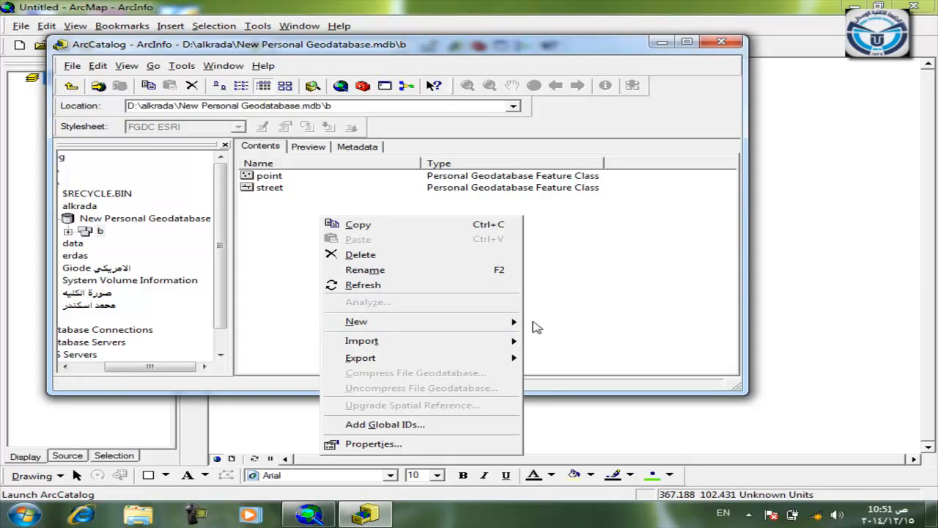
{"action": "left_click", "coordinate": [541, 324]}
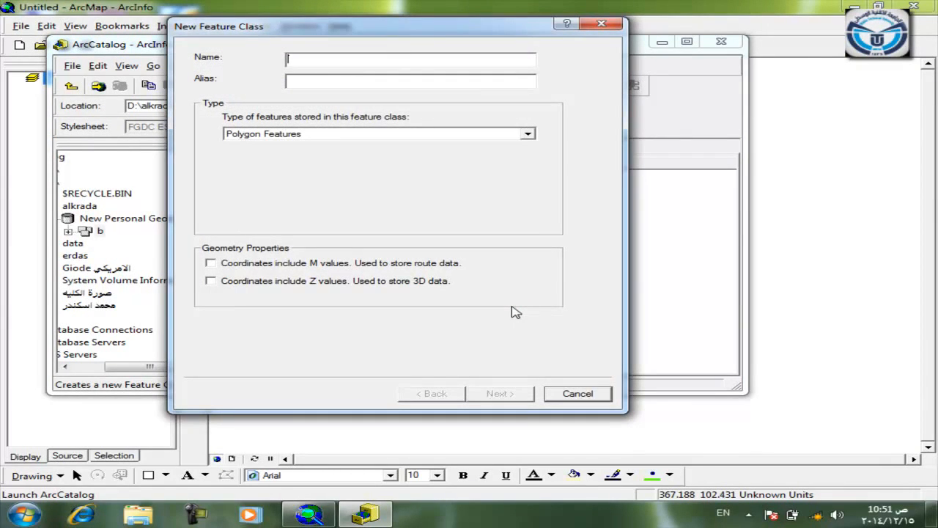
{"action": "type", "text": "building"}
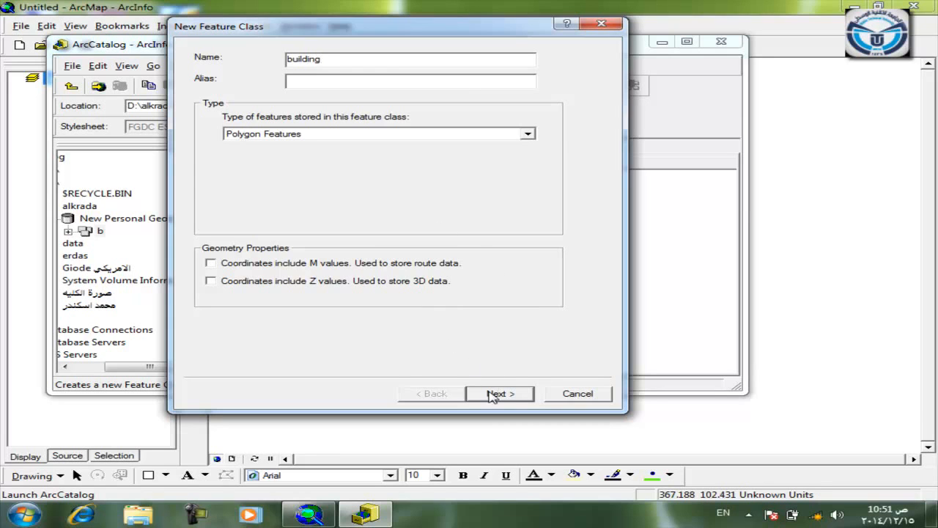
{"action": "left_click", "coordinate": [498, 393]}
{"action": "left_click", "coordinate": [499, 393]}
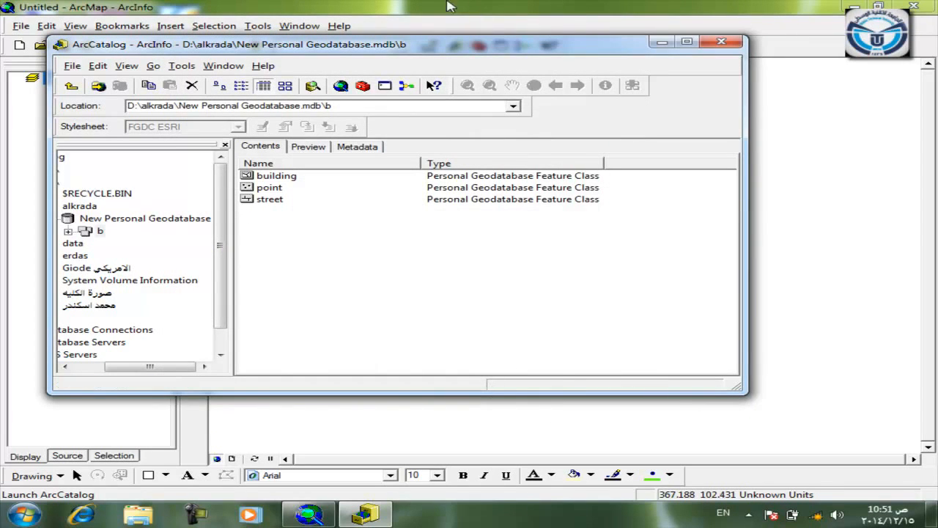
Drag building, point and street from ArcCatalog into ArcMap's layers, then close ArcCatalog
{"action": "left_click_drag", "start_coordinate": [385, 47], "coordinate": [591, 21]}
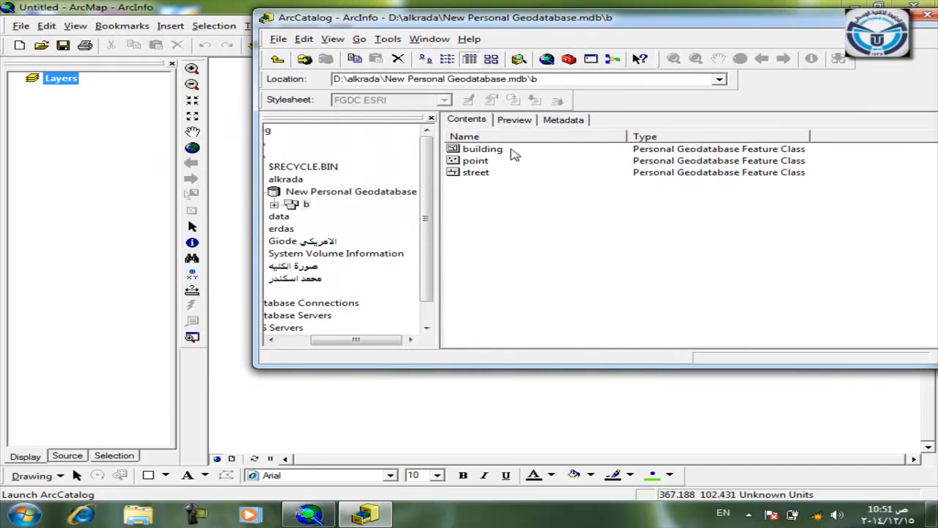
{"action": "left_click_drag", "start_coordinate": [515, 154], "coordinate": [221, 402]}
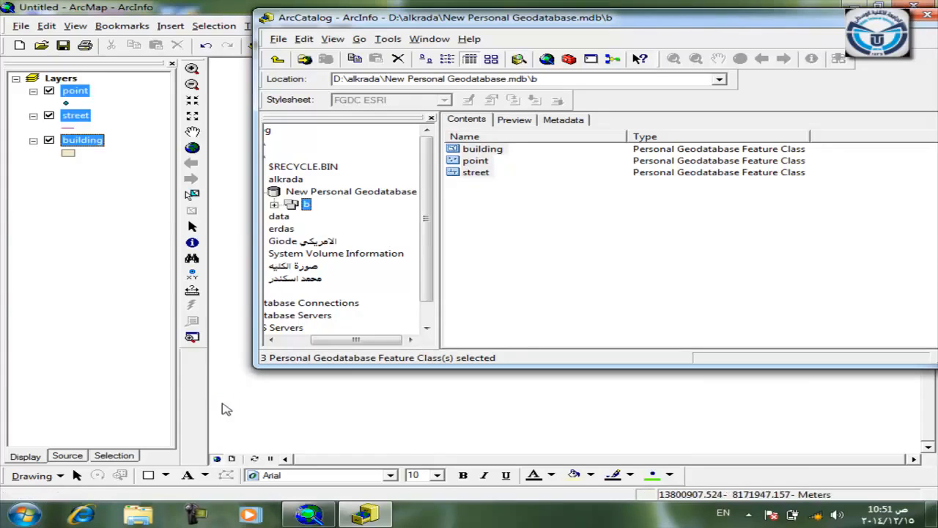
{"action": "left_click_drag", "start_coordinate": [708, 25], "coordinate": [498, 203]}
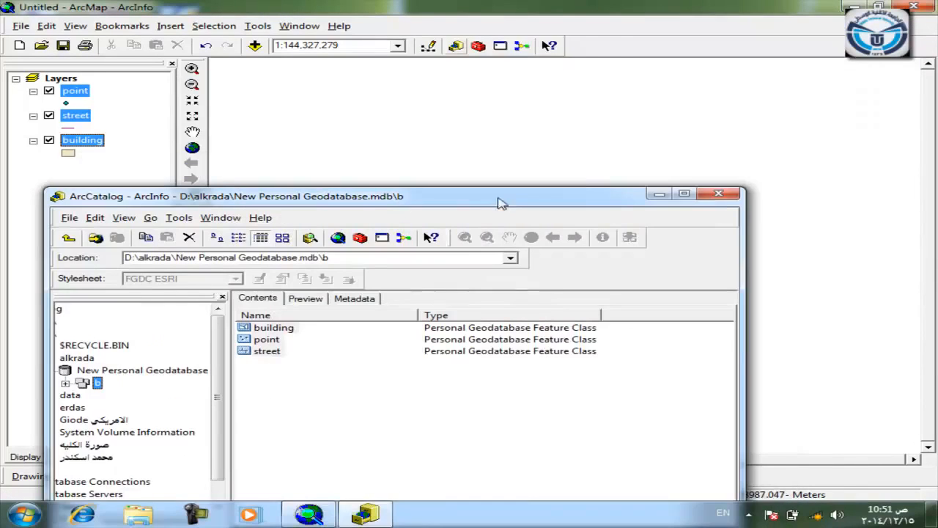
{"action": "left_click", "coordinate": [718, 195]}
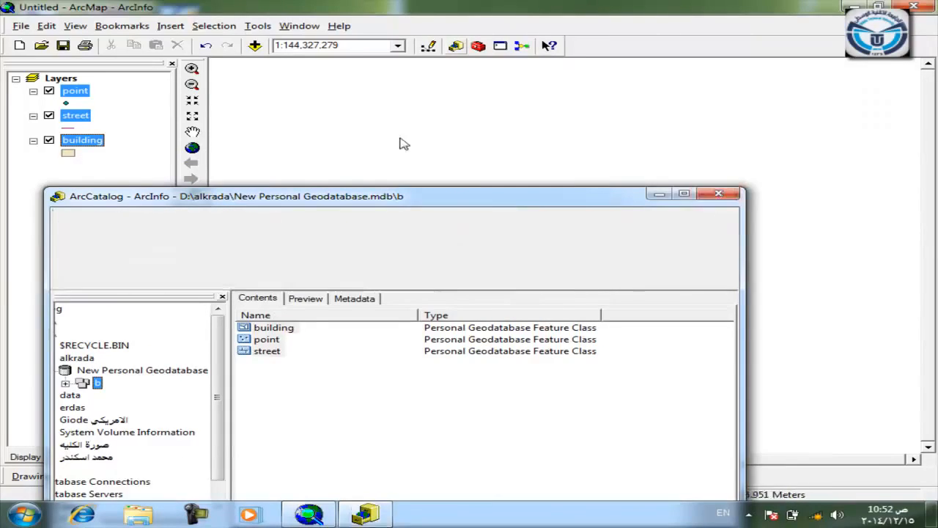
{"action": "left_click", "coordinate": [151, 164]}
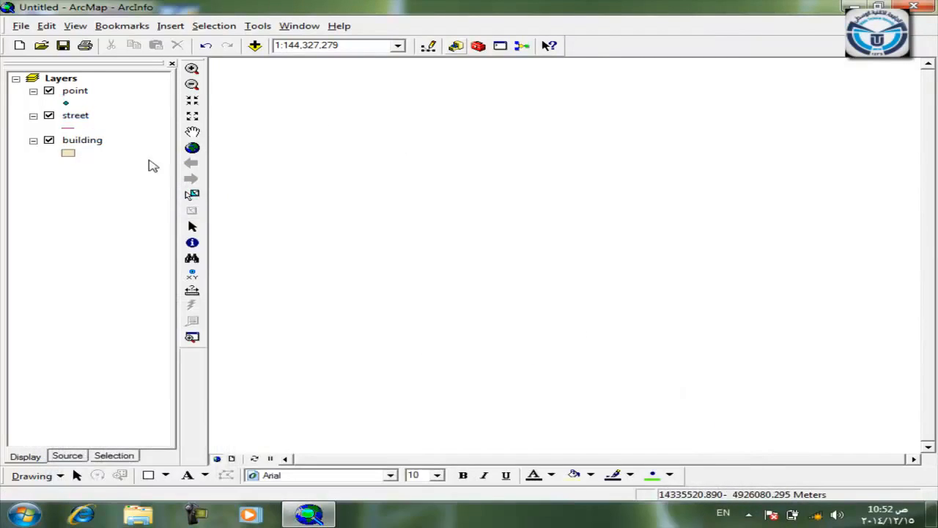
Turn on the Editor toolbar, dock it on its own row at the top, and open Add Data
{"action": "right_click", "coordinate": [603, 23]}
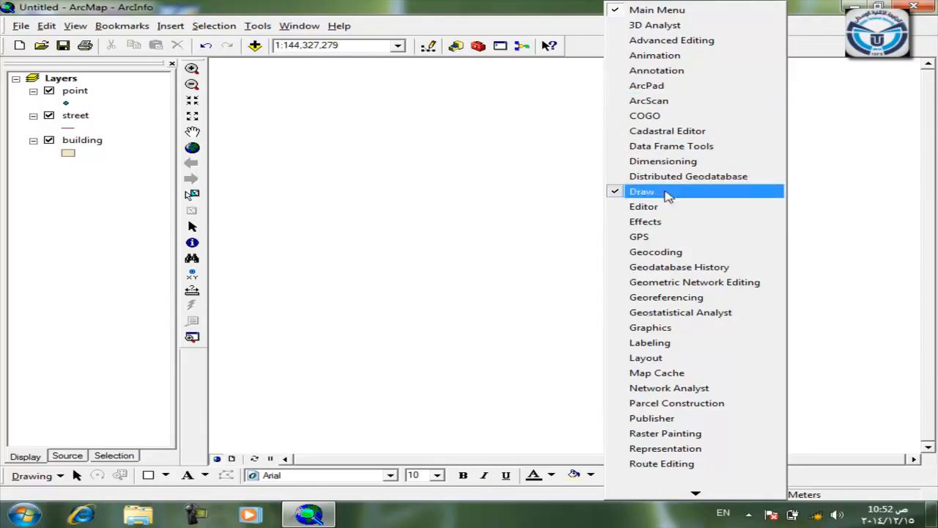
{"action": "left_click", "coordinate": [645, 206]}
{"action": "left_click_drag", "start_coordinate": [354, 84], "coordinate": [438, 31]}
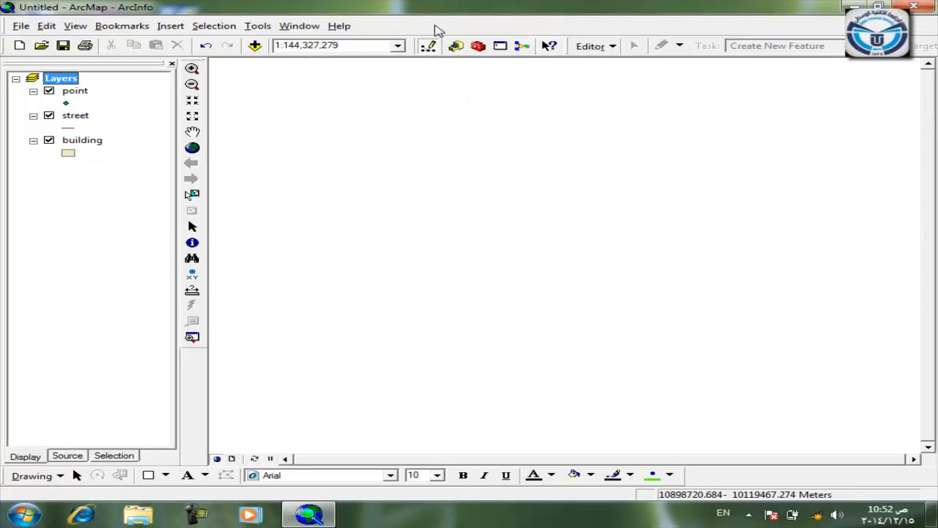
{"action": "left_click_drag", "start_coordinate": [569, 47], "coordinate": [423, 34]}
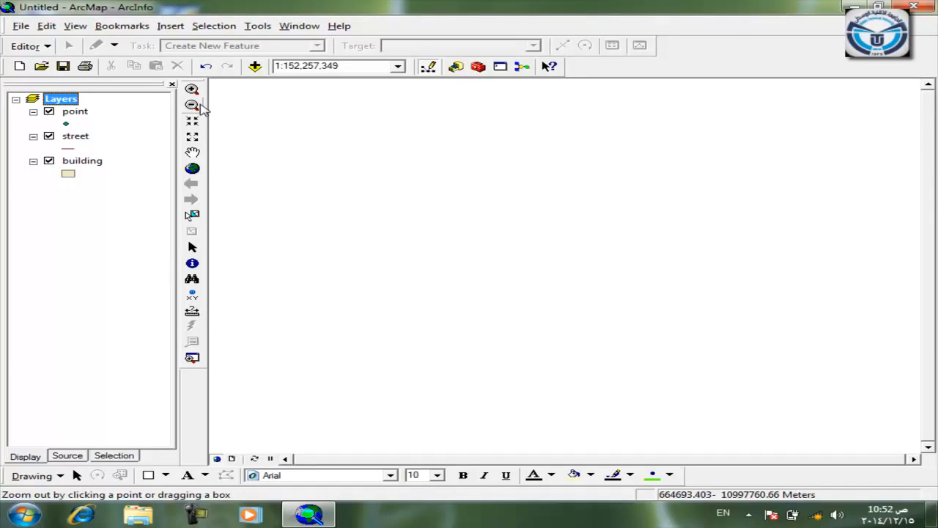
{"action": "left_click", "coordinate": [254, 66]}
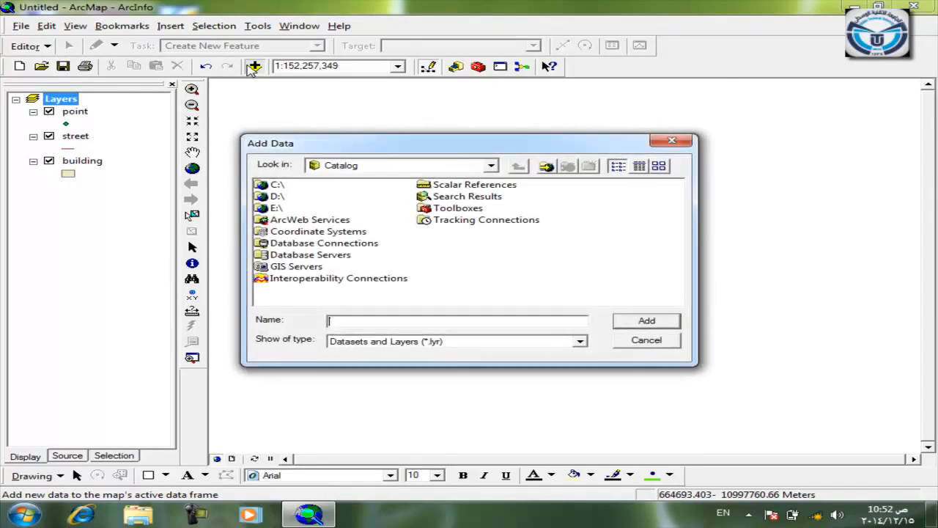
Add baghdad.tif from D:\data\quickbird_imagery to the map and zoom to the whole image
{"action": "left_click", "coordinate": [278, 198]}
{"action": "left_click", "coordinate": [646, 322]}
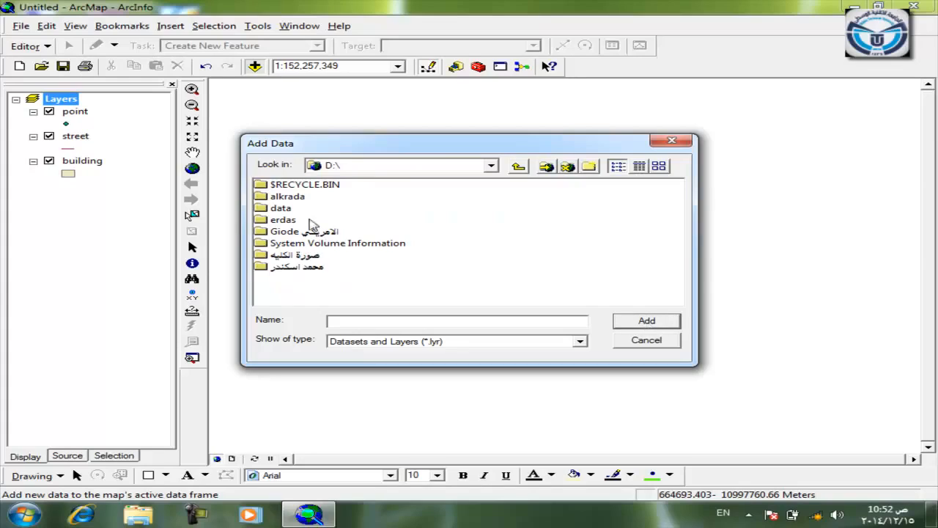
{"action": "double_click", "coordinate": [273, 208]}
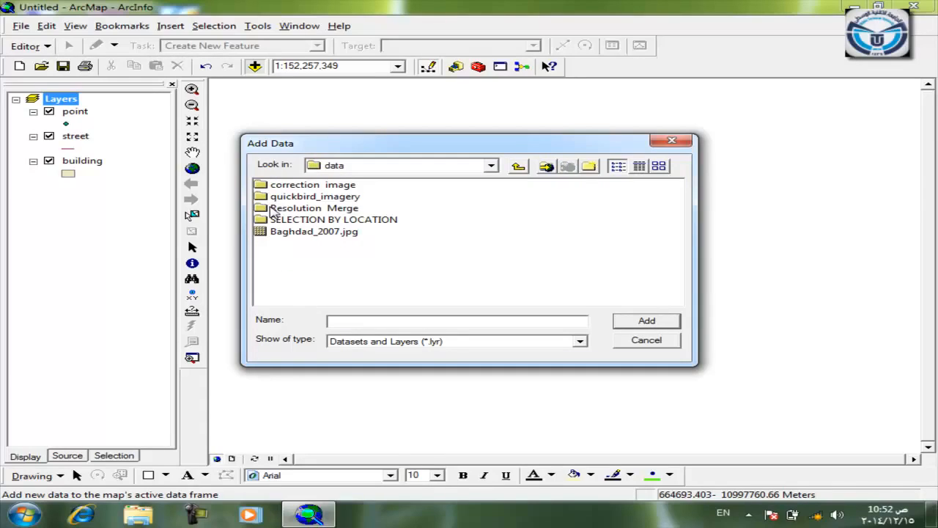
{"action": "double_click", "coordinate": [312, 198]}
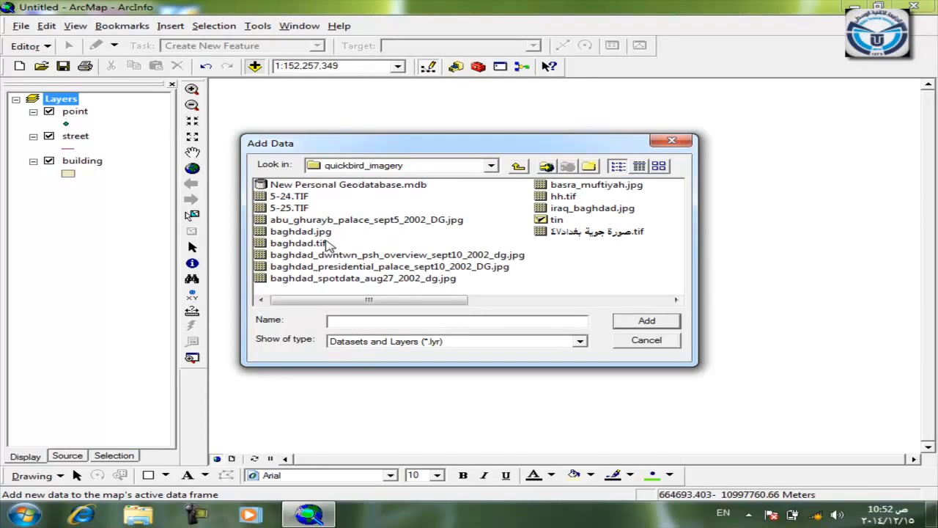
{"action": "left_click", "coordinate": [324, 243]}
{"action": "left_click", "coordinate": [646, 321]}
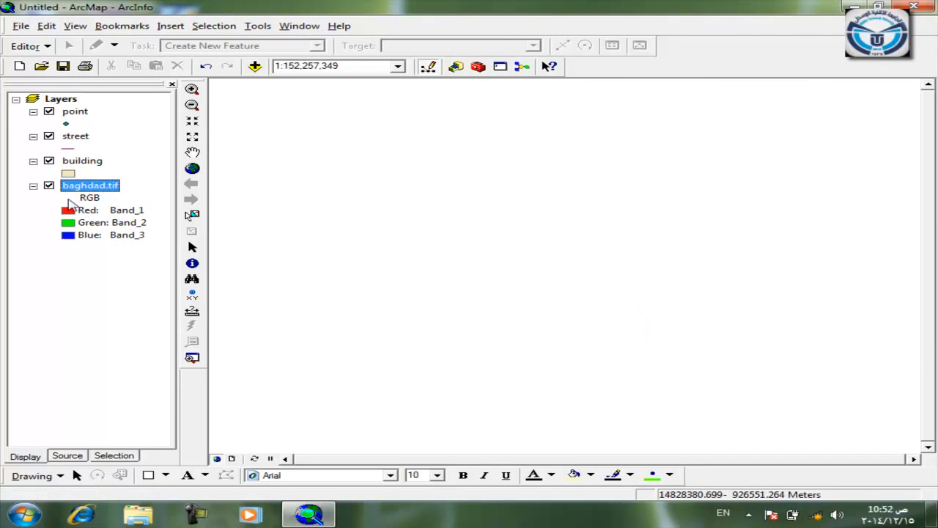
{"action": "right_click", "coordinate": [70, 186]}
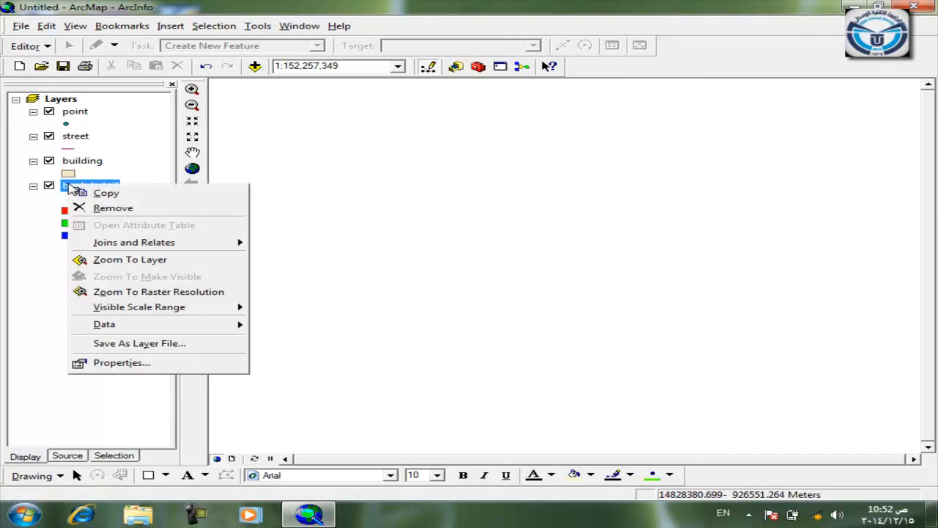
{"action": "left_click", "coordinate": [115, 260]}
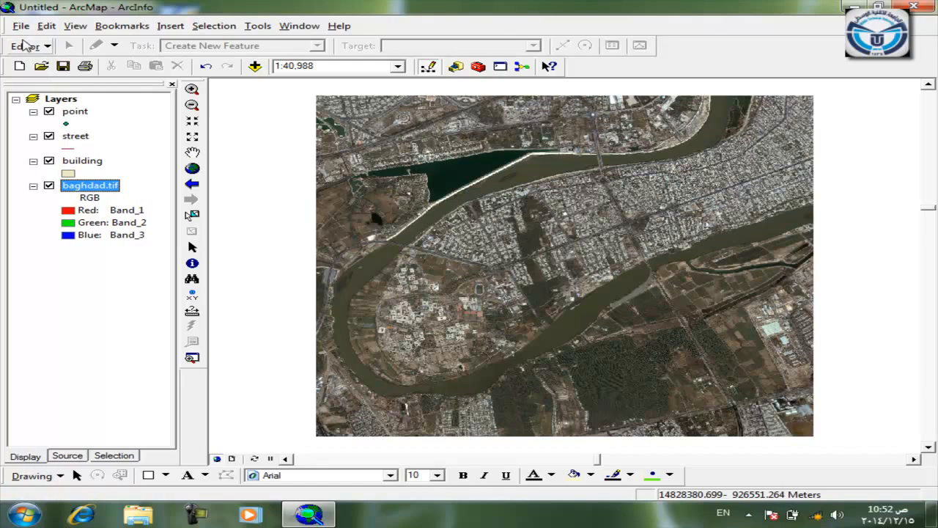
Set the Layers data frame's coordinate system to Projected > UTM > WGS 1984 Zone 38N
{"action": "right_click", "coordinate": [68, 100]}
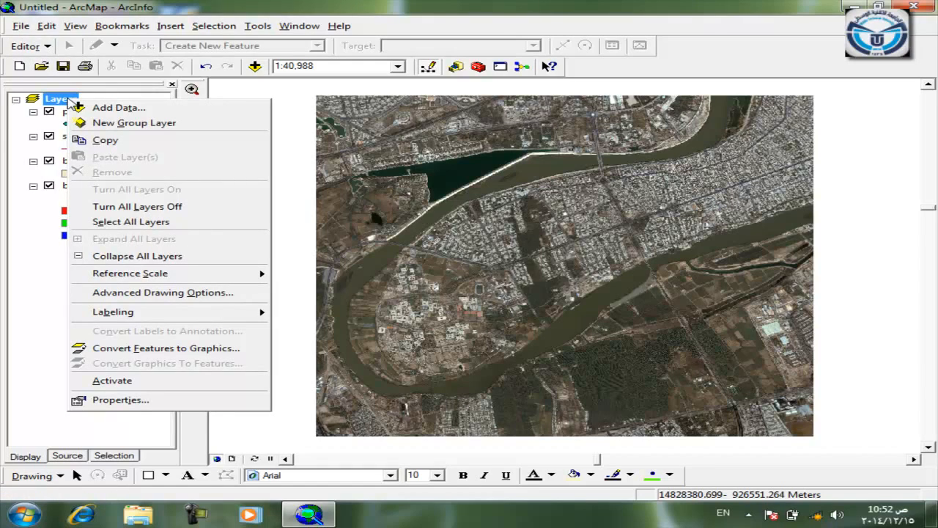
{"action": "left_click", "coordinate": [121, 400]}
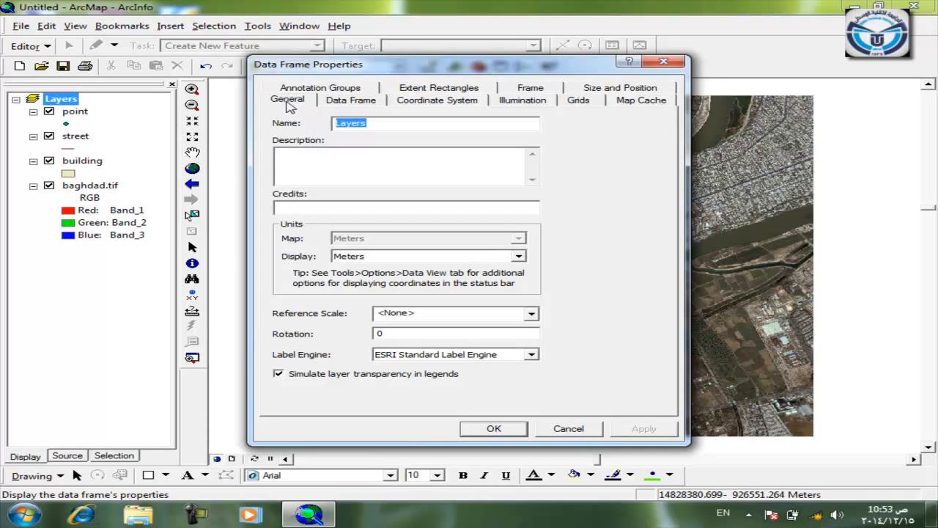
{"action": "left_click", "coordinate": [412, 103]}
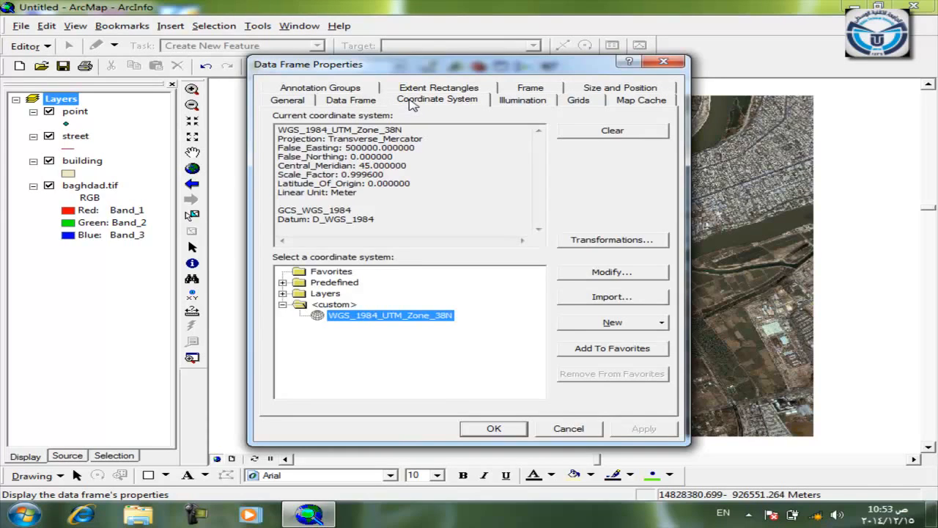
{"action": "left_click", "coordinate": [282, 282]}
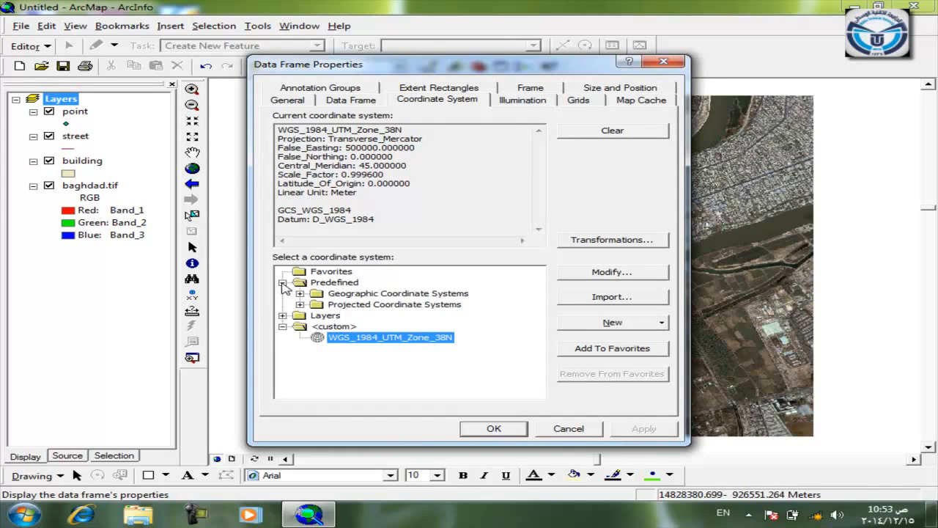
{"action": "left_click", "coordinate": [299, 304]}
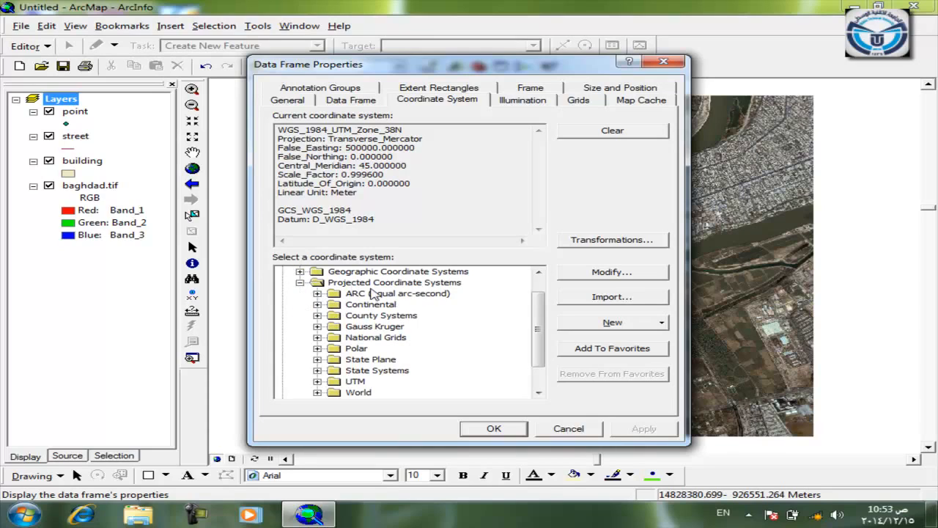
{"action": "left_click", "coordinate": [317, 381]}
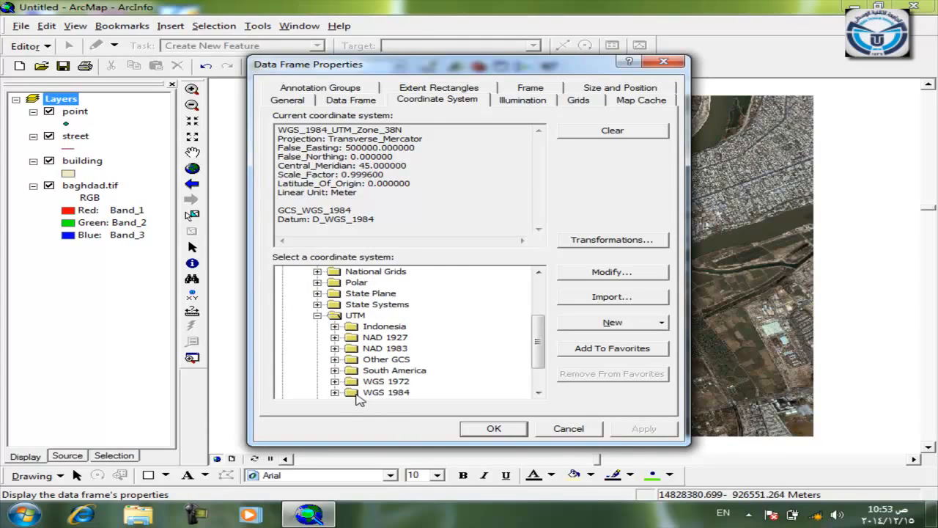
{"action": "left_click", "coordinate": [335, 393]}
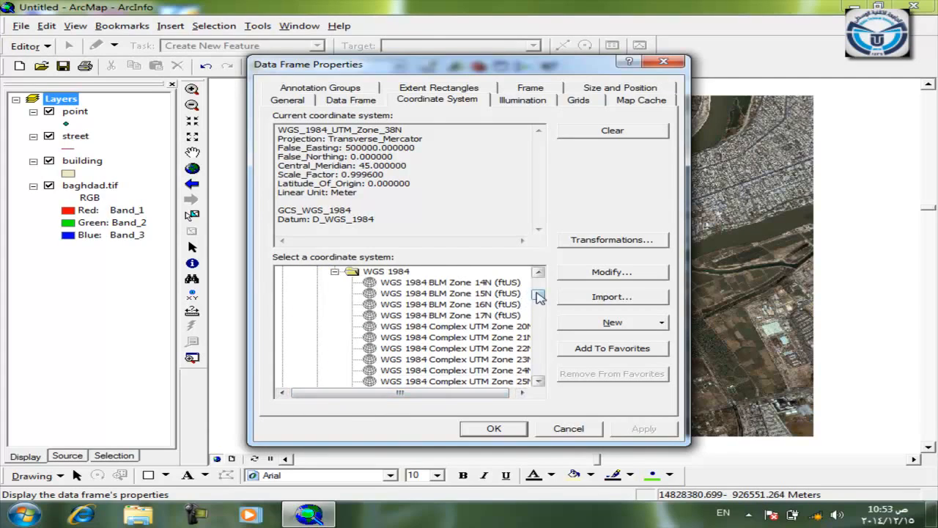
{"action": "left_click_drag", "start_coordinate": [539, 294], "coordinate": [543, 334]}
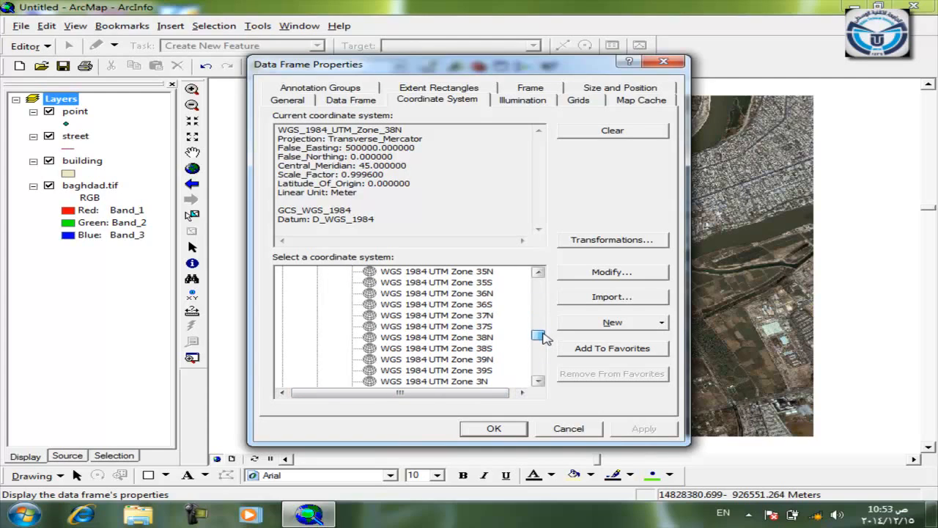
{"action": "left_click", "coordinate": [486, 336]}
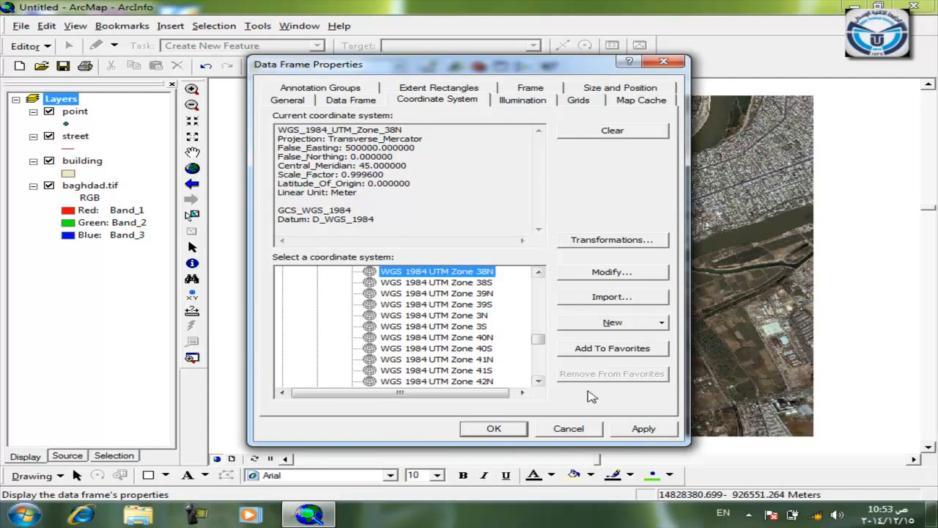
{"action": "left_click", "coordinate": [622, 430]}
{"action": "left_click", "coordinate": [493, 428]}
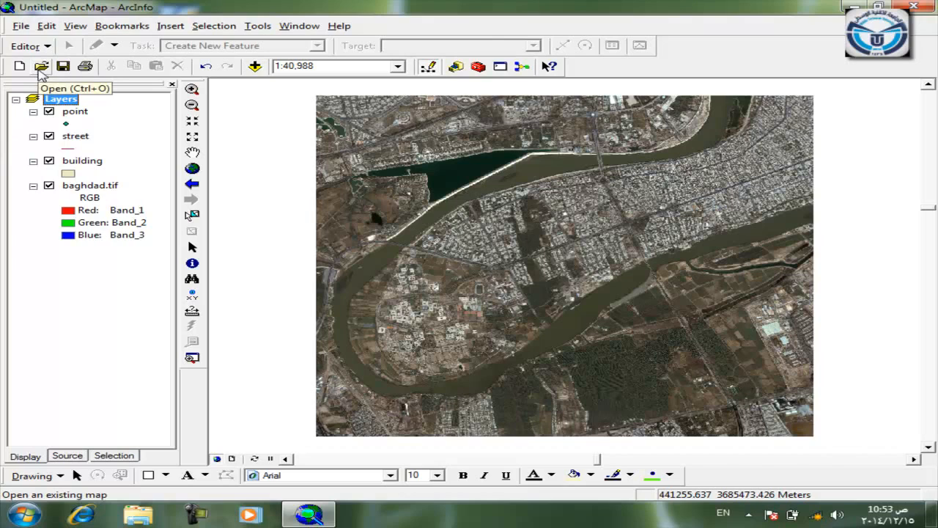
Start an editing session with the Sketch tool and street as the target layer
{"action": "left_click", "coordinate": [46, 46]}
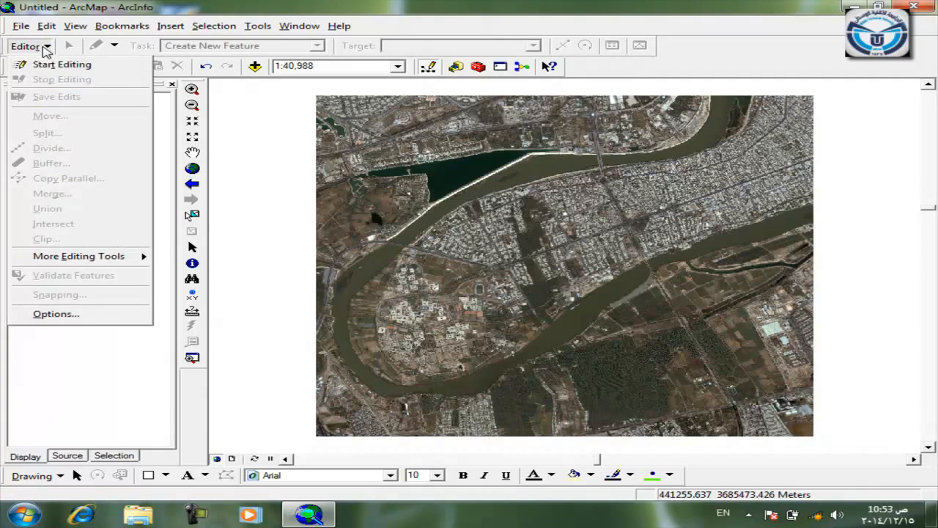
{"action": "left_click", "coordinate": [40, 63]}
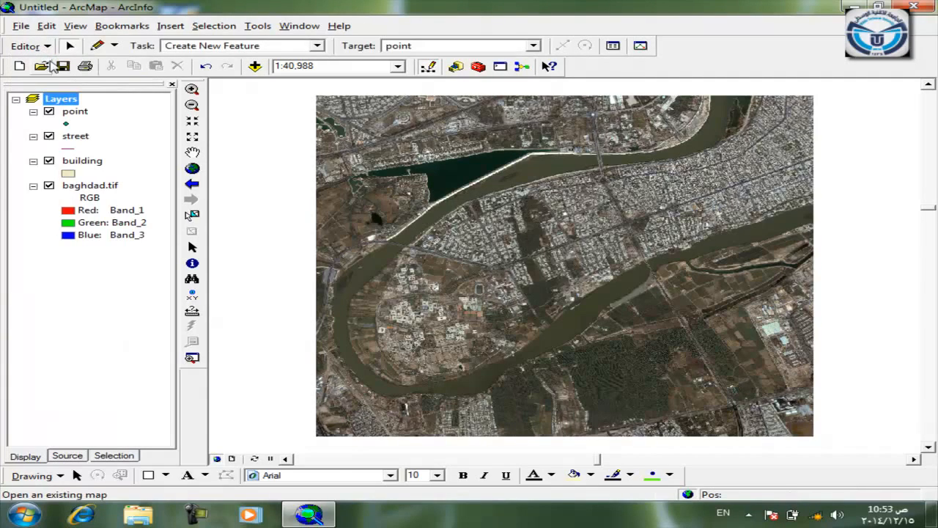
{"action": "left_click", "coordinate": [98, 46]}
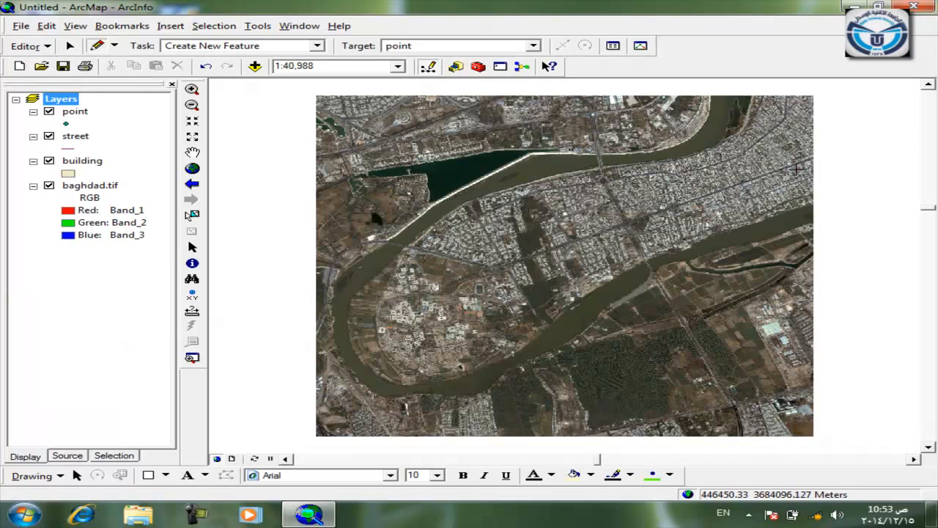
{"action": "left_click", "coordinate": [533, 46]}
{"action": "left_click", "coordinate": [422, 72]}
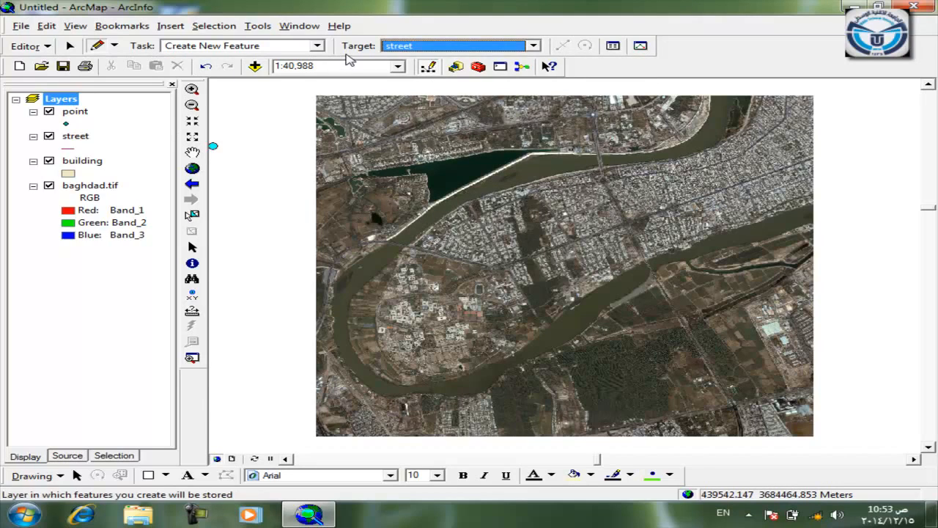
Draw a two-segment V-shaped street line across the map, then hide the baghdad.tif layer
{"action": "left_click", "coordinate": [805, 159]}
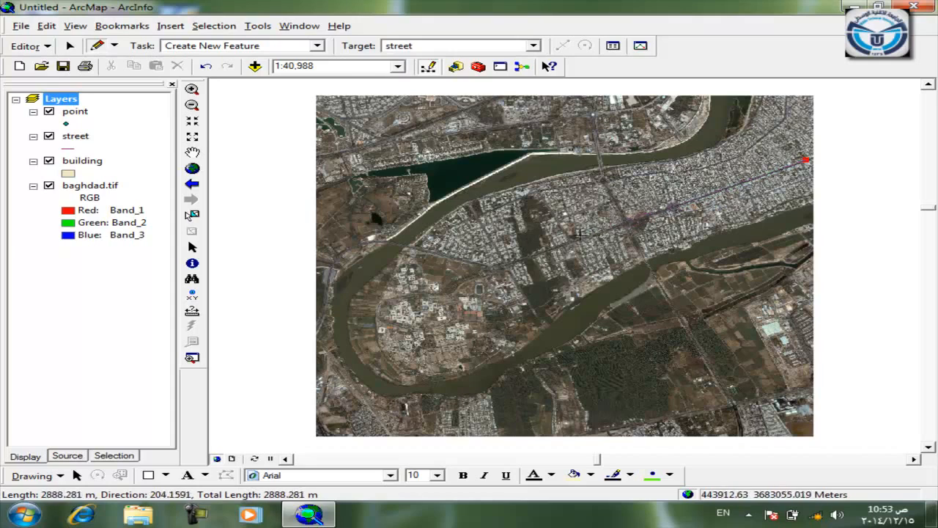
{"action": "left_click", "coordinate": [480, 273]}
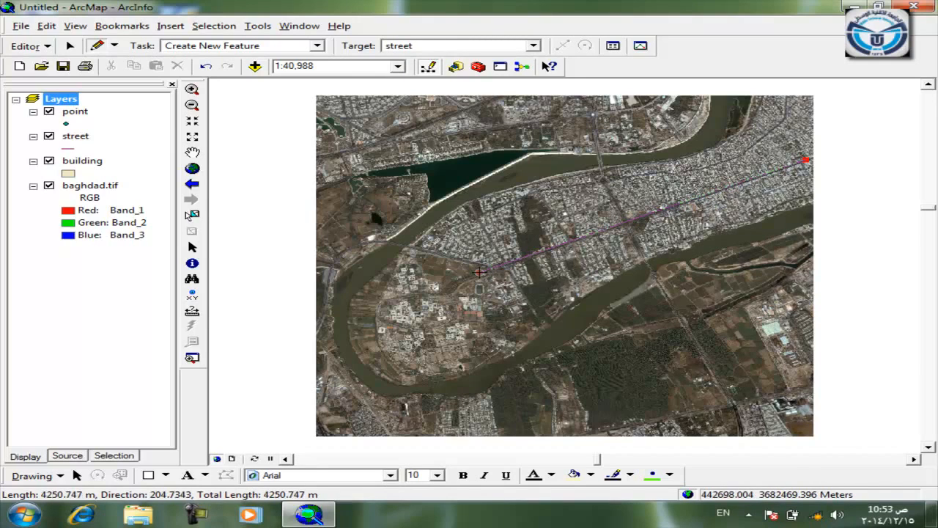
{"action": "double_click", "coordinate": [404, 245]}
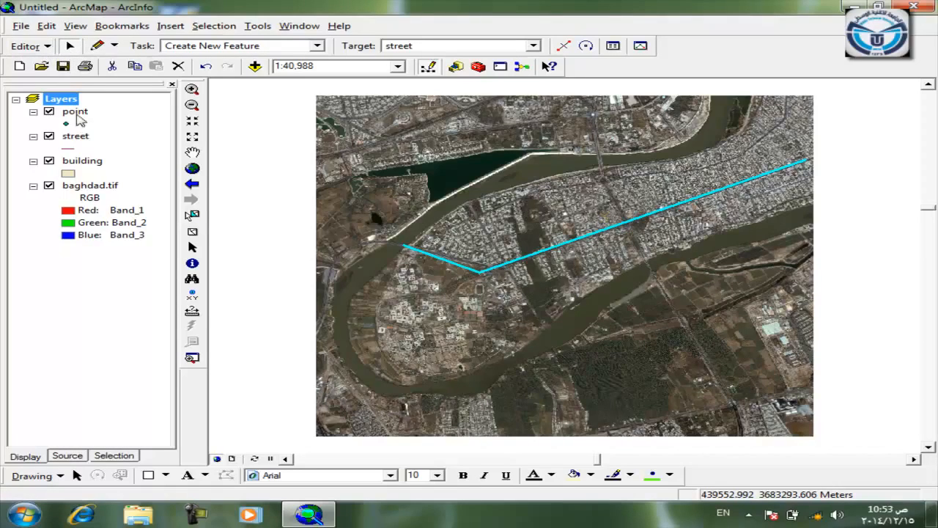
{"action": "left_click", "coordinate": [48, 185]}
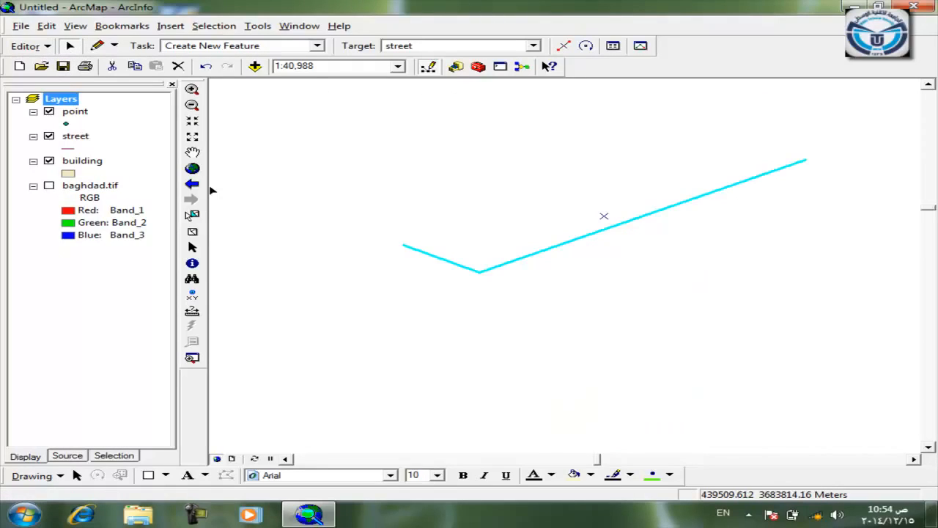
Copy the street line and drag the duplicate just below the original, parallel to it
{"action": "left_click", "coordinate": [266, 176]}
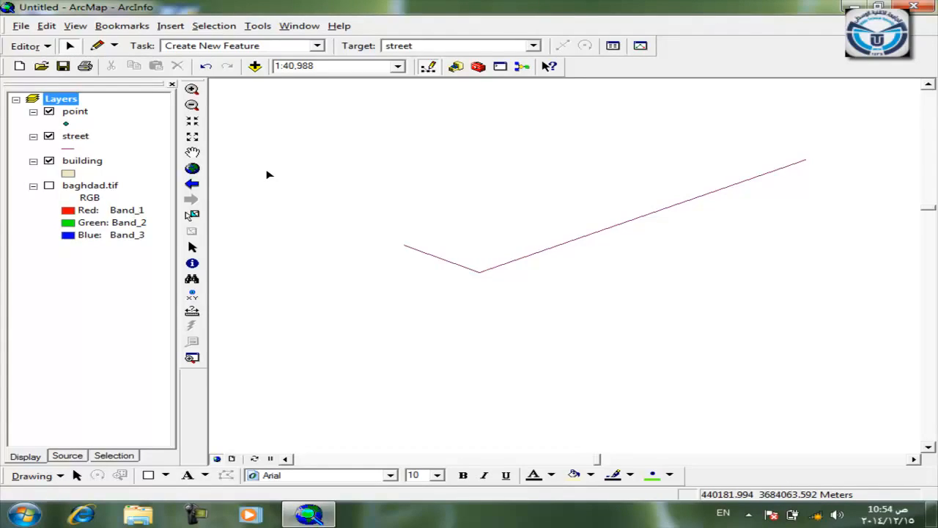
{"action": "left_click", "coordinate": [69, 48]}
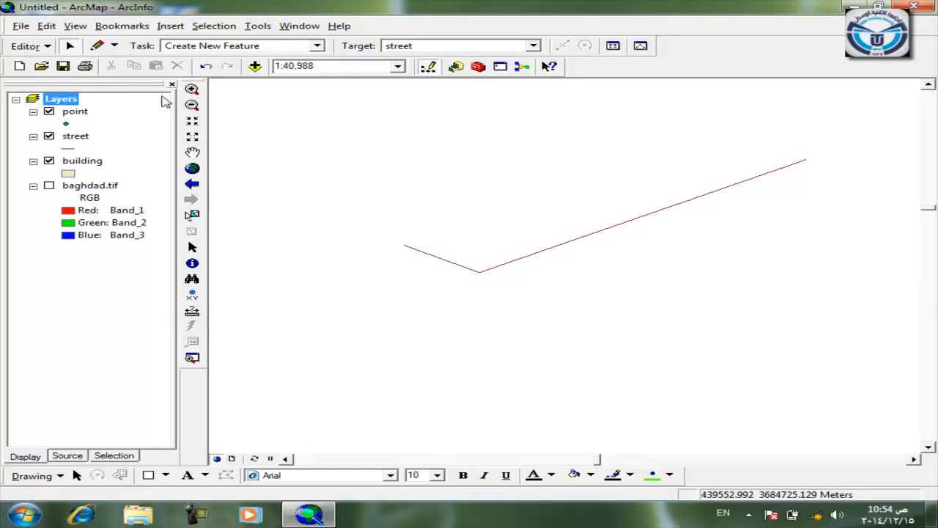
{"action": "left_click", "coordinate": [416, 252]}
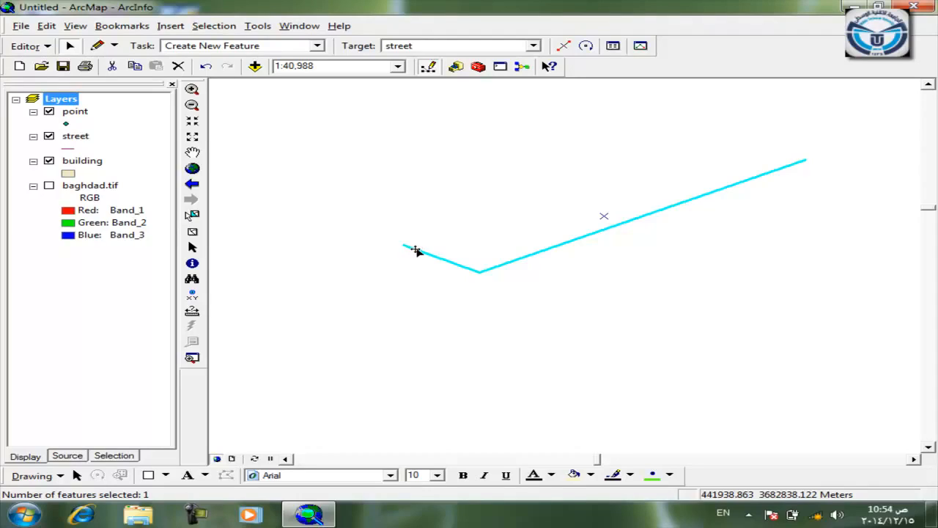
{"action": "key", "text": "ctrl+c"}
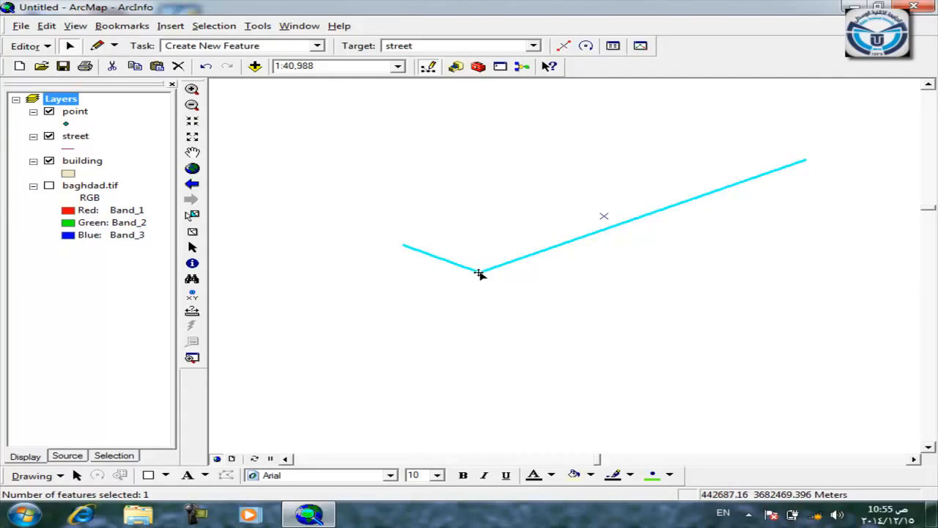
{"action": "left_click_drag", "start_coordinate": [479, 273], "coordinate": [488, 330]}
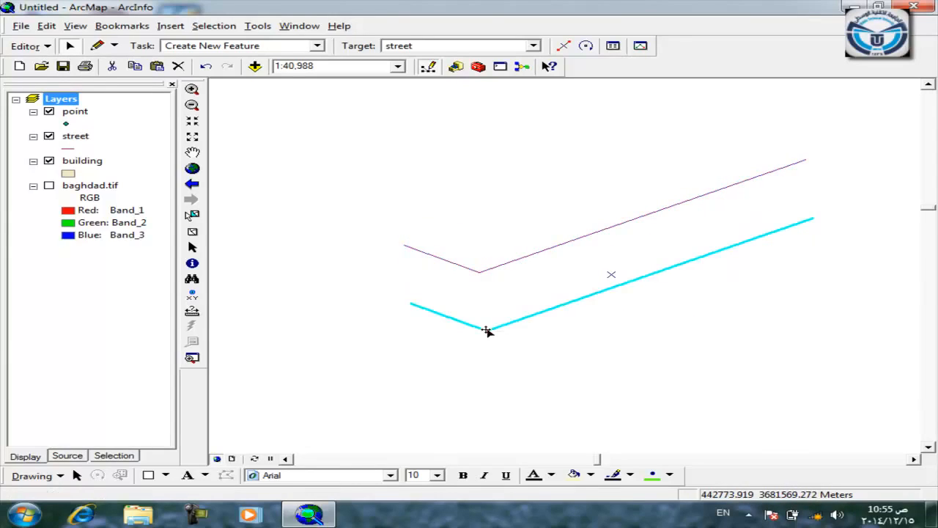
{"action": "left_click", "coordinate": [557, 339]}
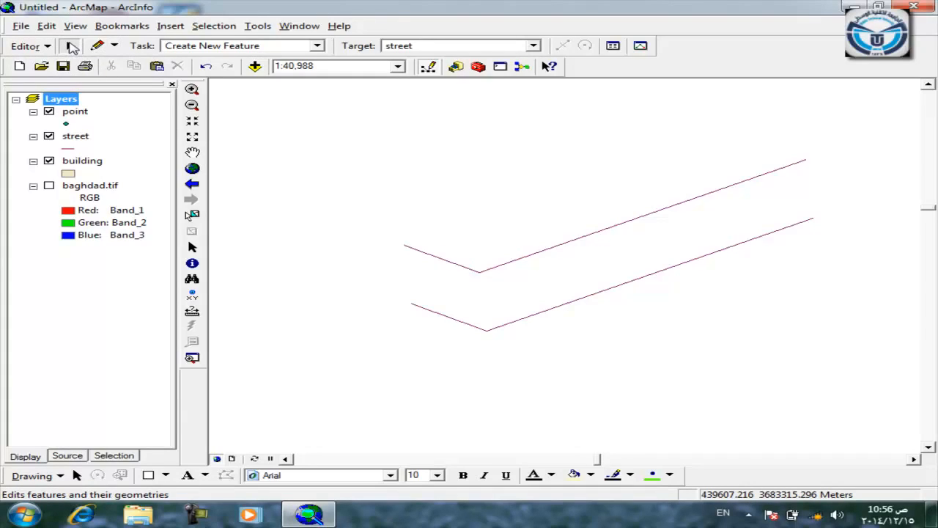
Duplicate the upper street line and drag the copy above the other two
{"action": "left_click", "coordinate": [70, 46]}
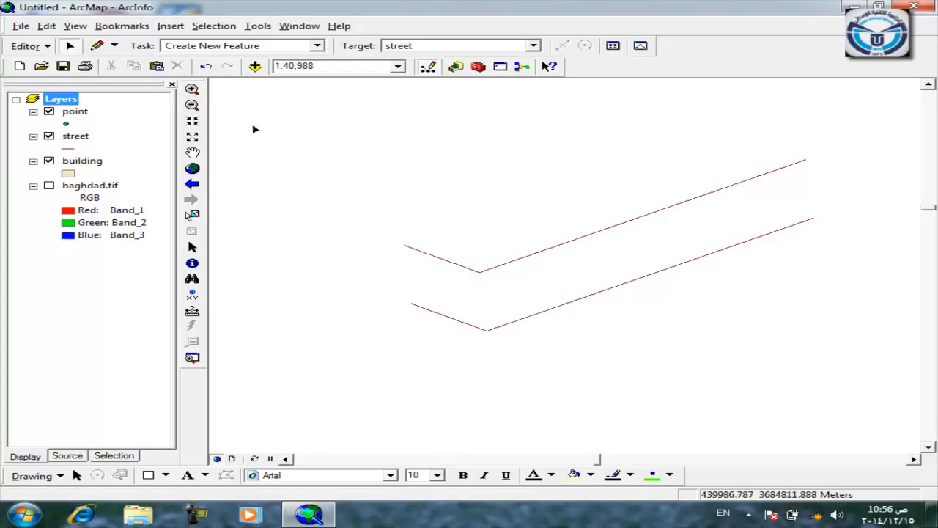
{"action": "left_click", "coordinate": [507, 265]}
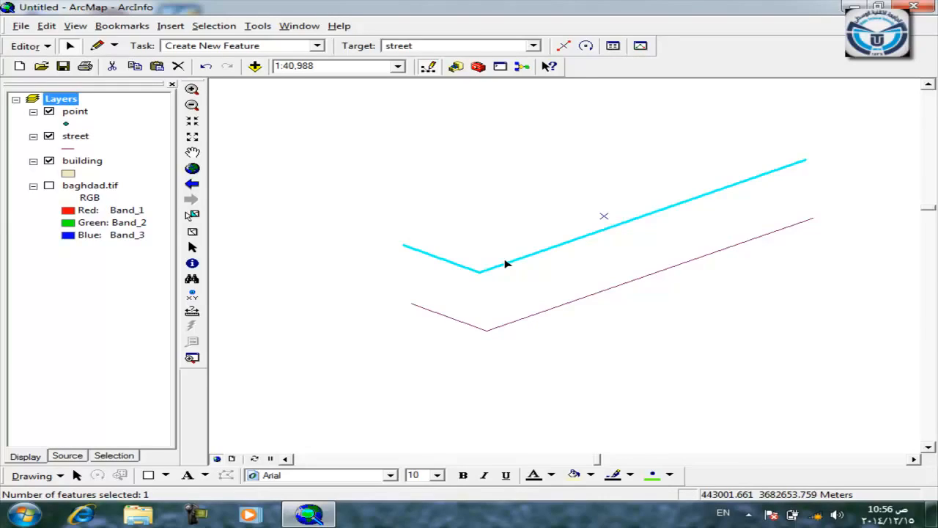
{"action": "left_click_drag", "start_coordinate": [511, 259], "coordinate": [490, 228]}
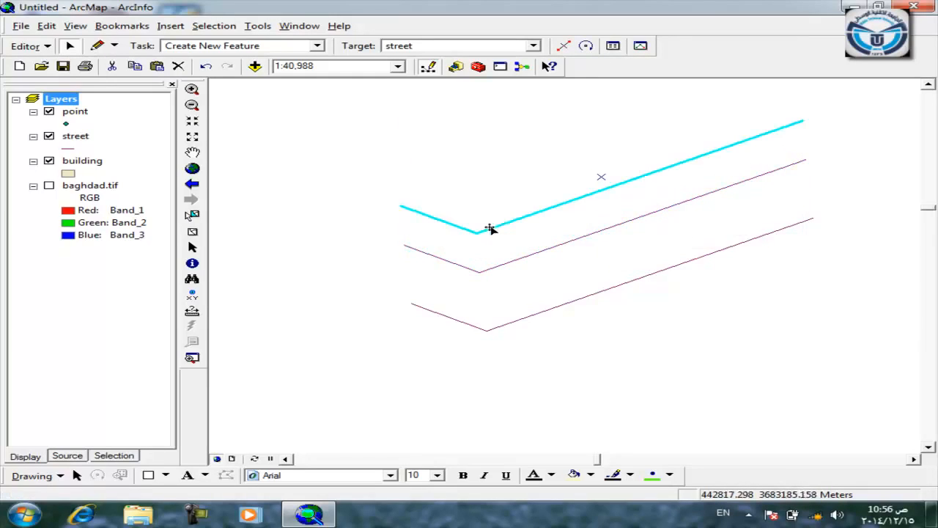
{"action": "left_click", "coordinate": [481, 208]}
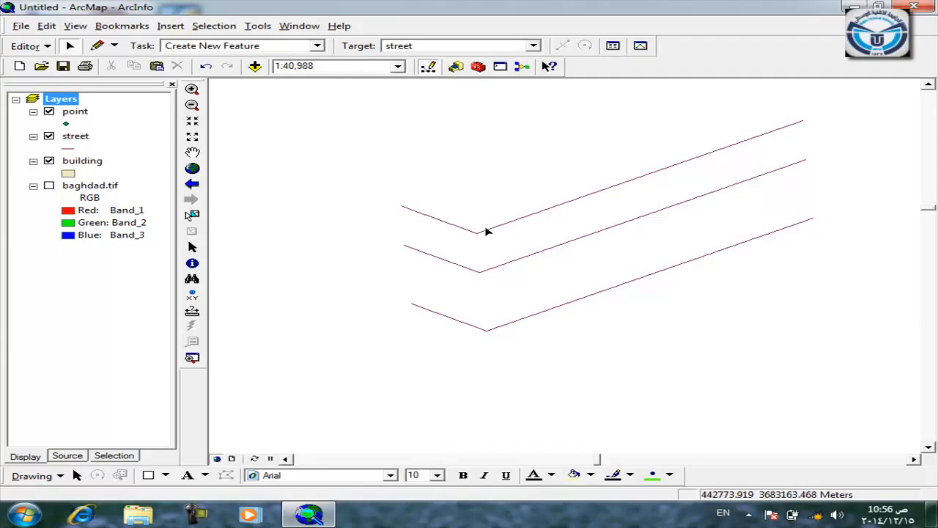
Delete the topmost of the three street lines
{"action": "left_click", "coordinate": [486, 231]}
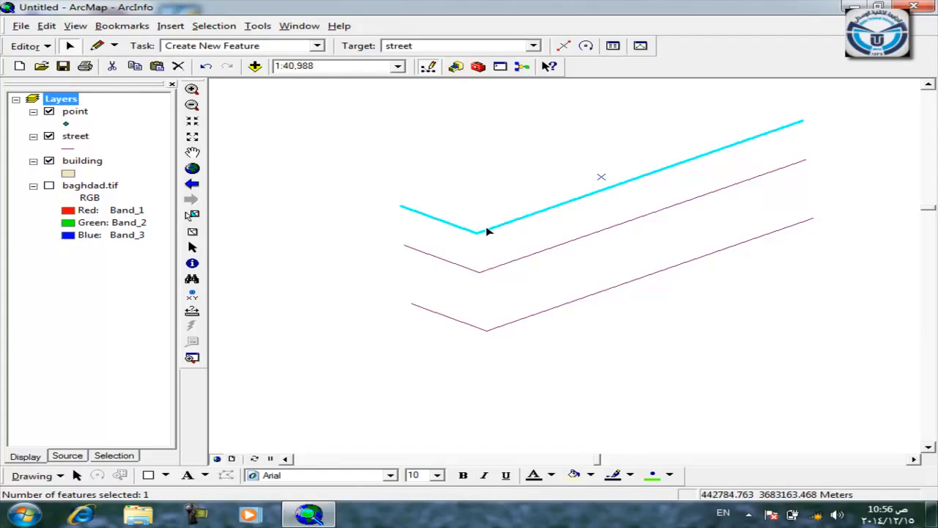
{"action": "right_click", "coordinate": [487, 230]}
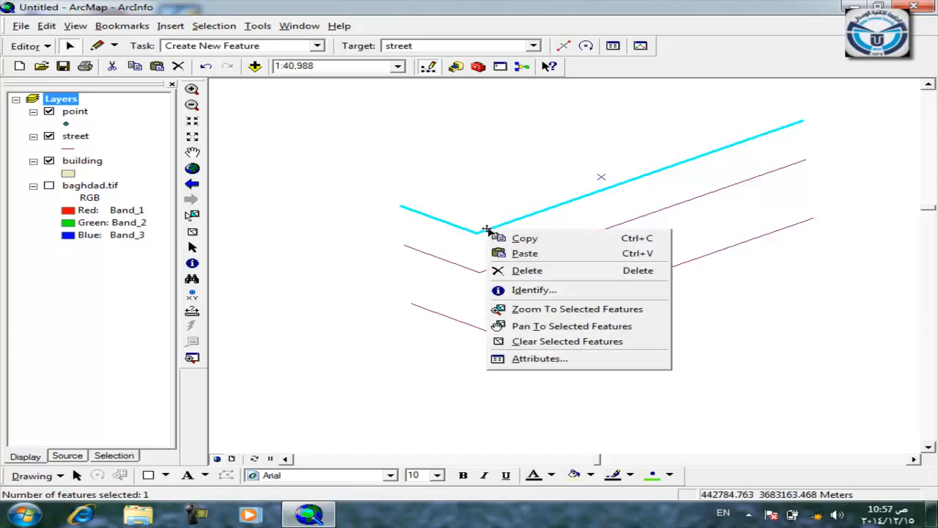
{"action": "left_click", "coordinate": [529, 270]}
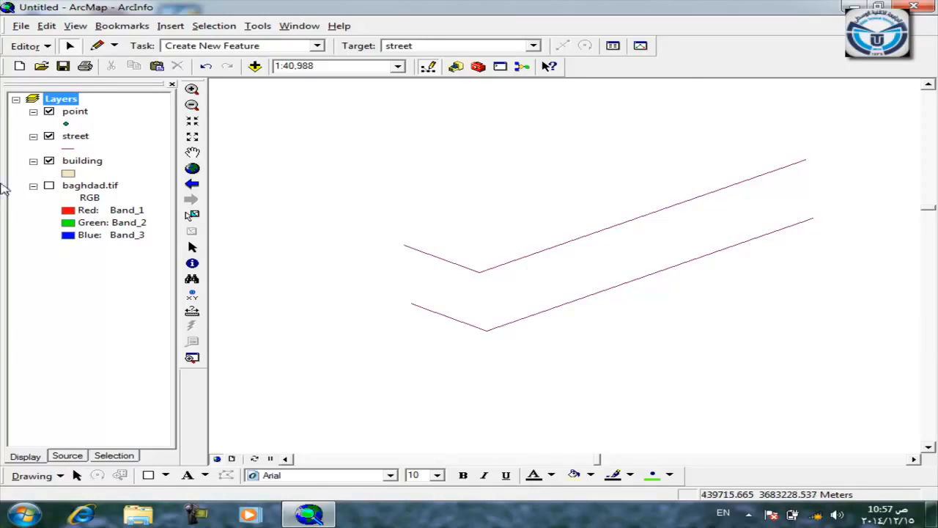
Make point the target layer and place a new point above the two street lines
{"action": "left_click", "coordinate": [87, 114]}
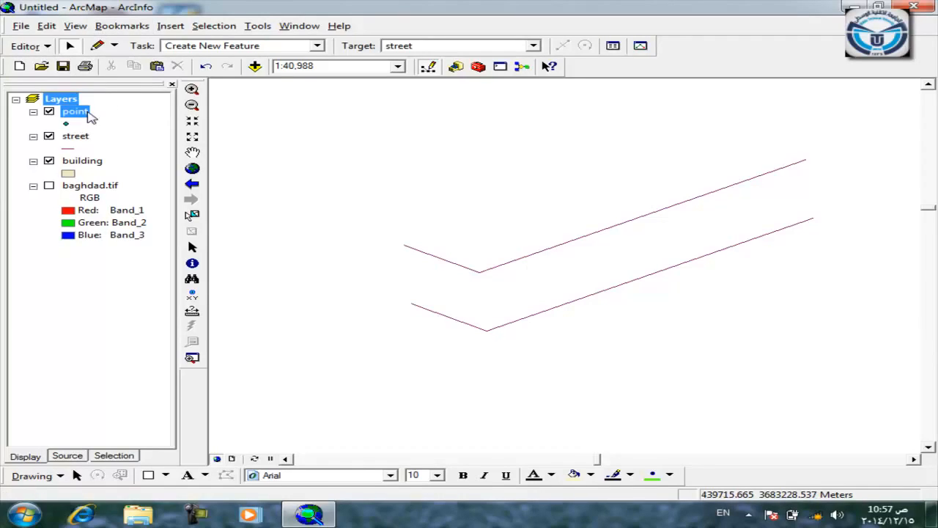
{"action": "left_click", "coordinate": [535, 46]}
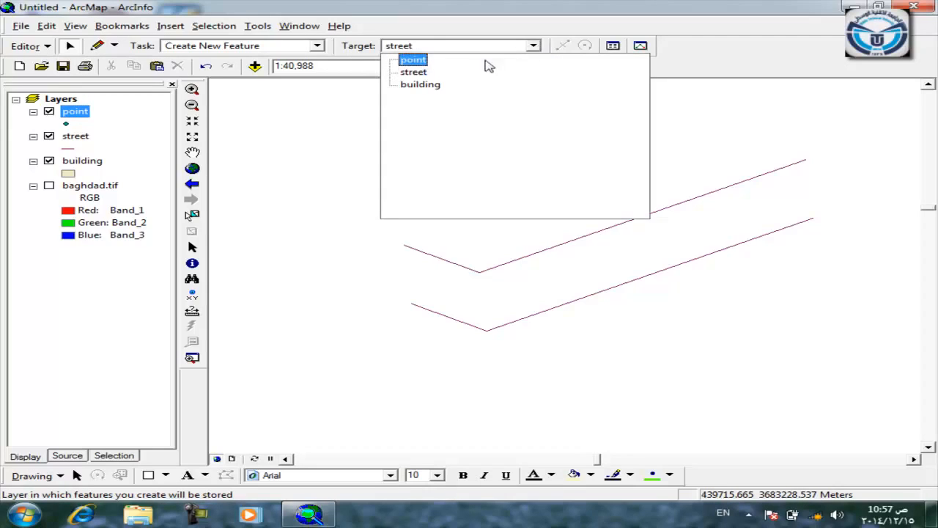
{"action": "left_click", "coordinate": [433, 60]}
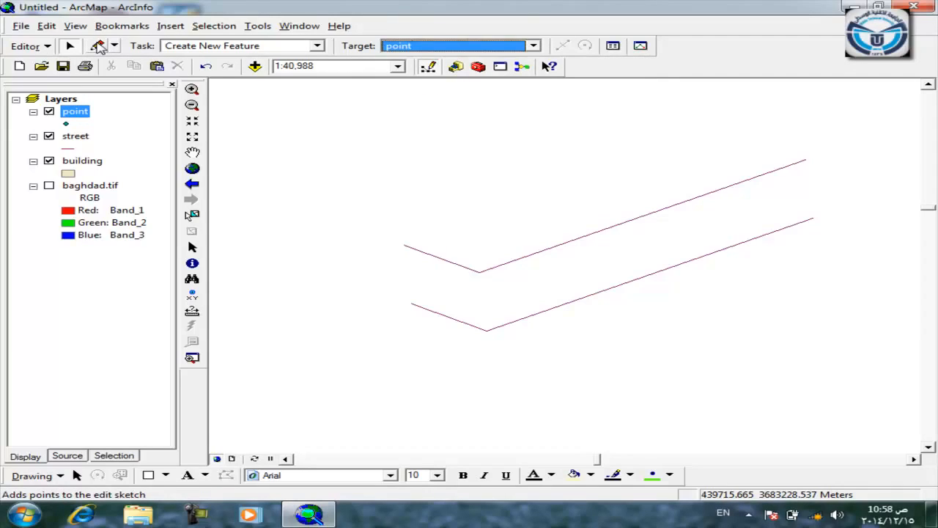
{"action": "left_click", "coordinate": [97, 46]}
{"action": "left_click", "coordinate": [544, 137]}
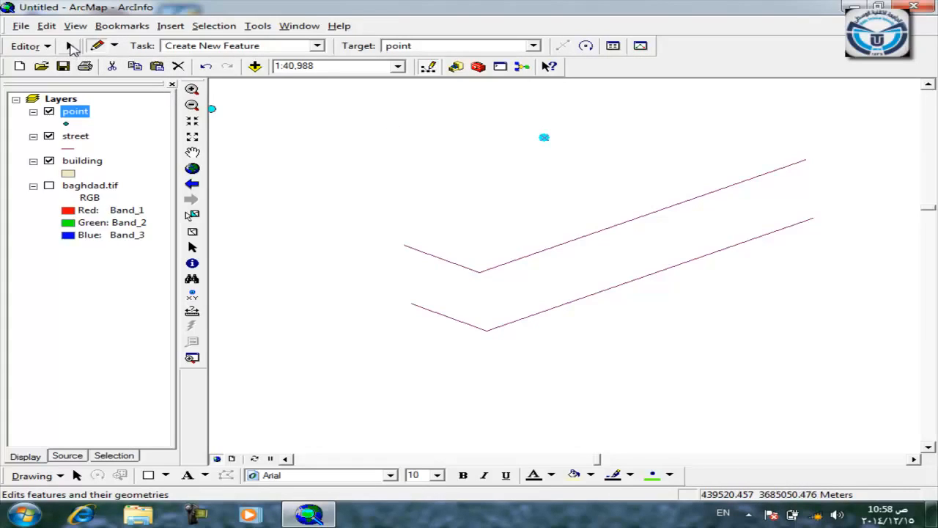
{"action": "left_click", "coordinate": [70, 45]}
{"action": "left_click", "coordinate": [451, 151]}
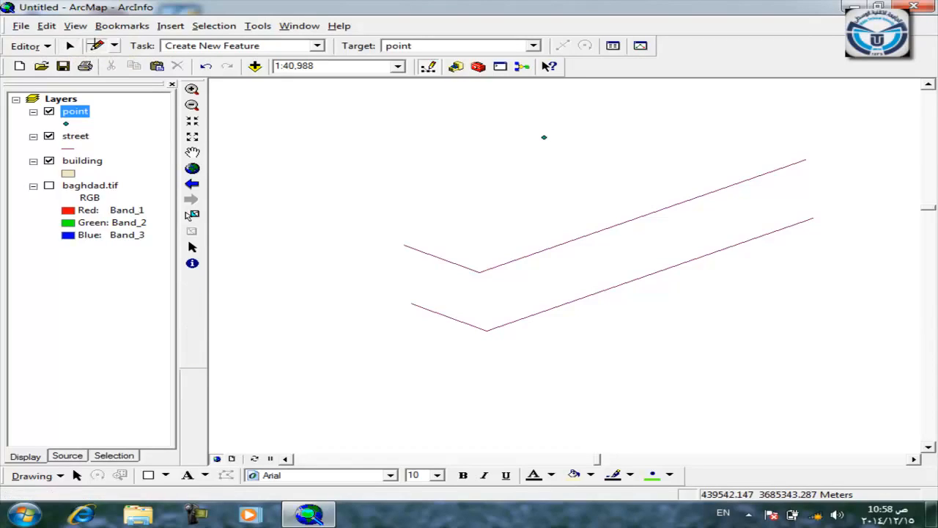
Place a point feature on the dot above the two streets, checking it with the Edit tool
{"action": "left_click", "coordinate": [98, 48]}
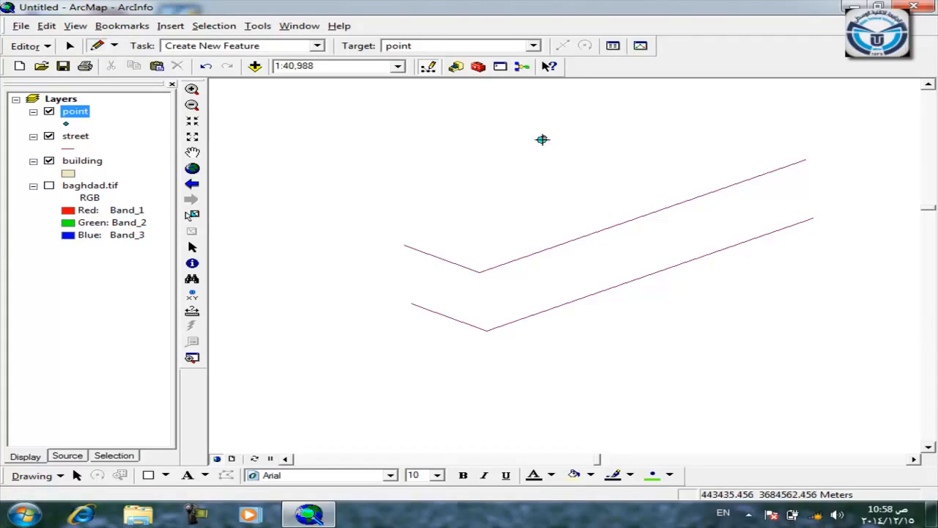
{"action": "left_click", "coordinate": [544, 138]}
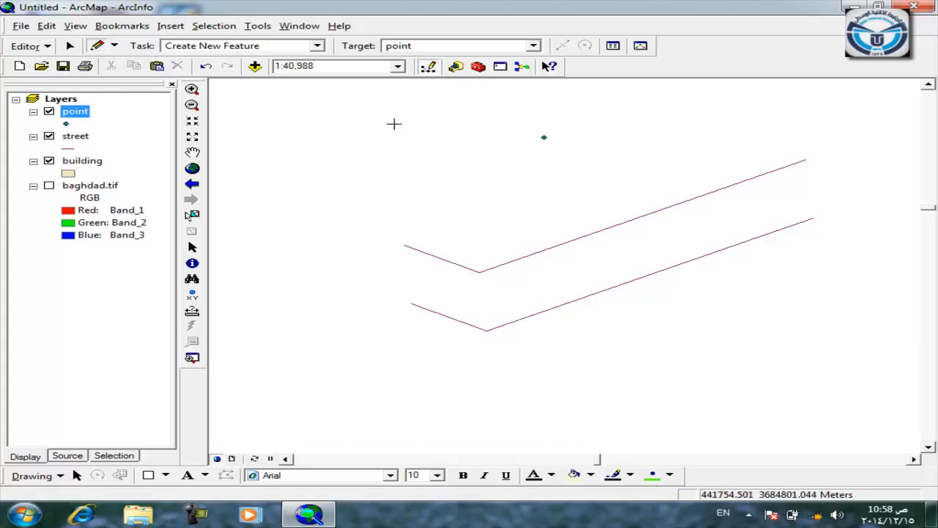
{"action": "left_click", "coordinate": [69, 46]}
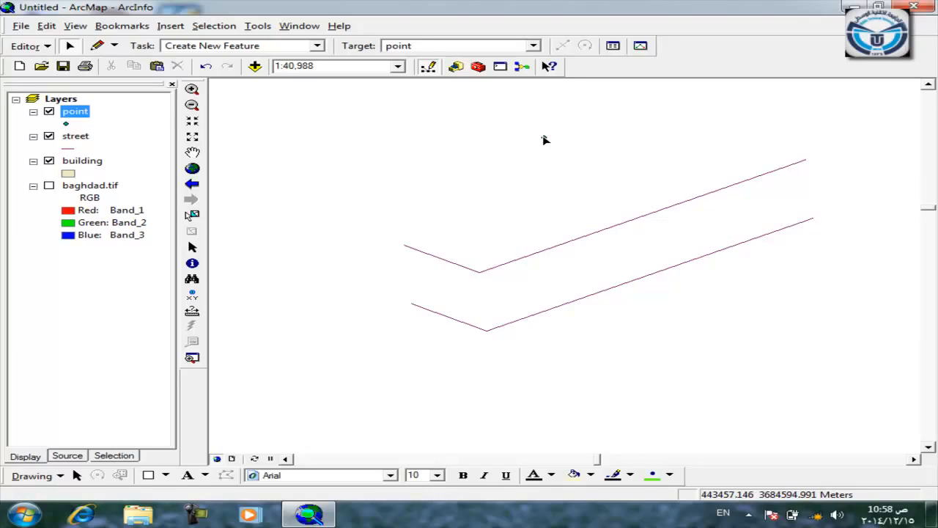
{"action": "left_click", "coordinate": [544, 140]}
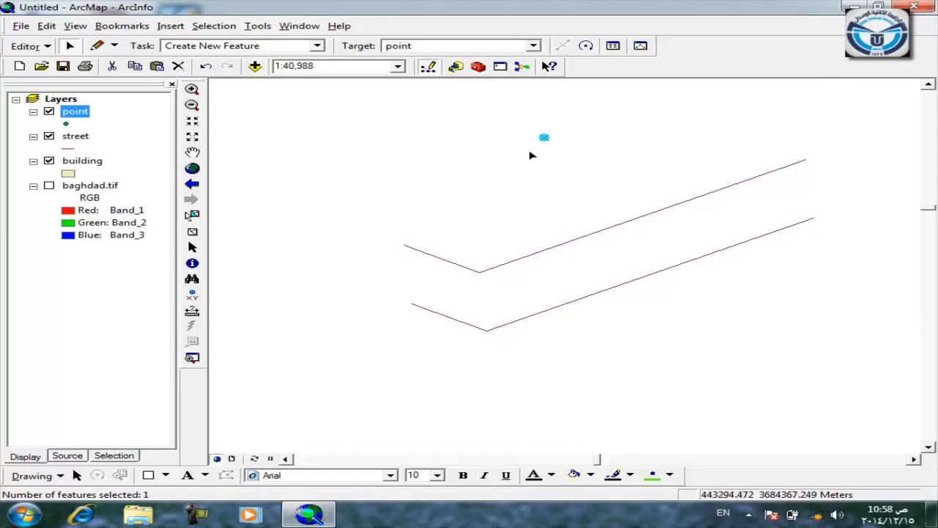
{"action": "left_click", "coordinate": [519, 154]}
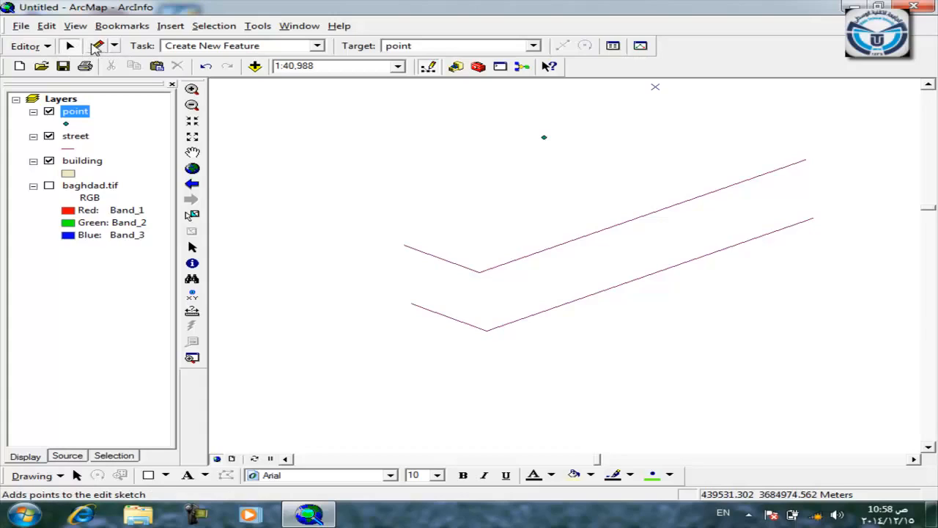
{"action": "left_click", "coordinate": [96, 46]}
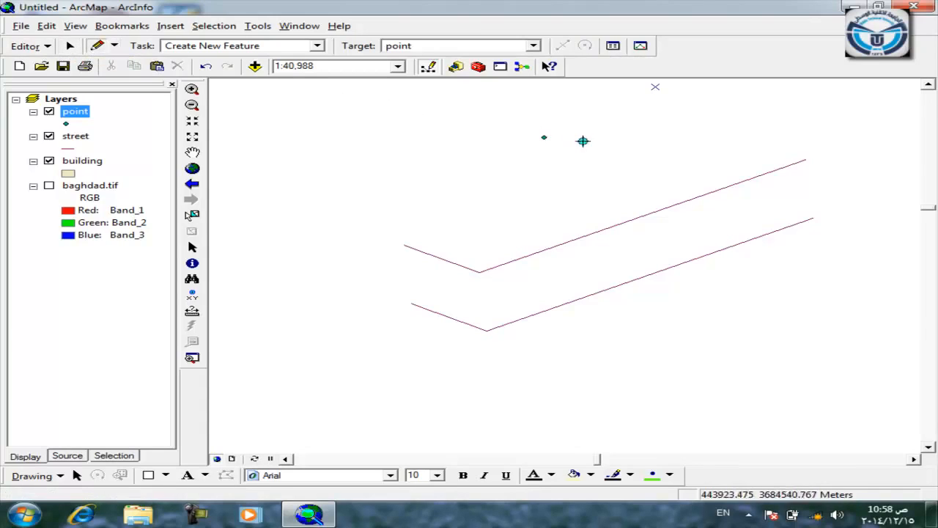
{"action": "left_click", "coordinate": [544, 138]}
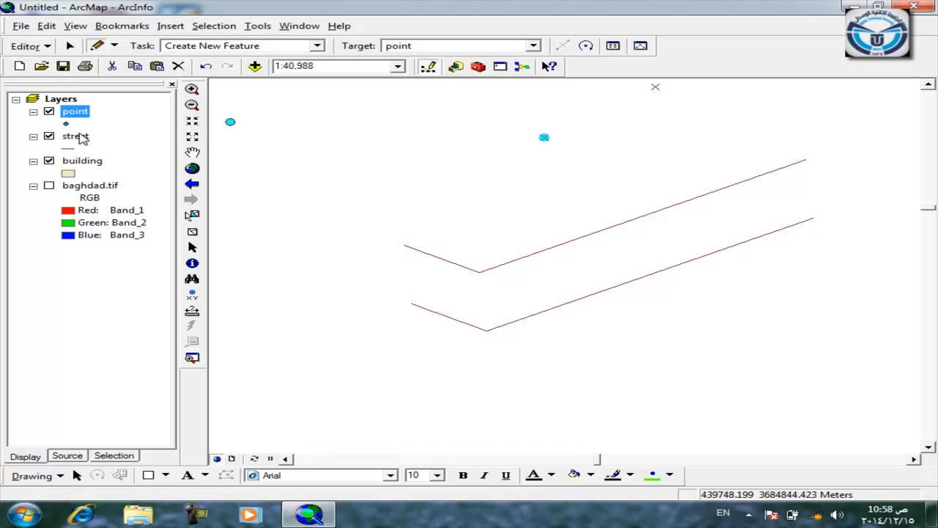
Make street the target layer for new features, with the Sketch tool active
{"action": "left_click", "coordinate": [77, 137]}
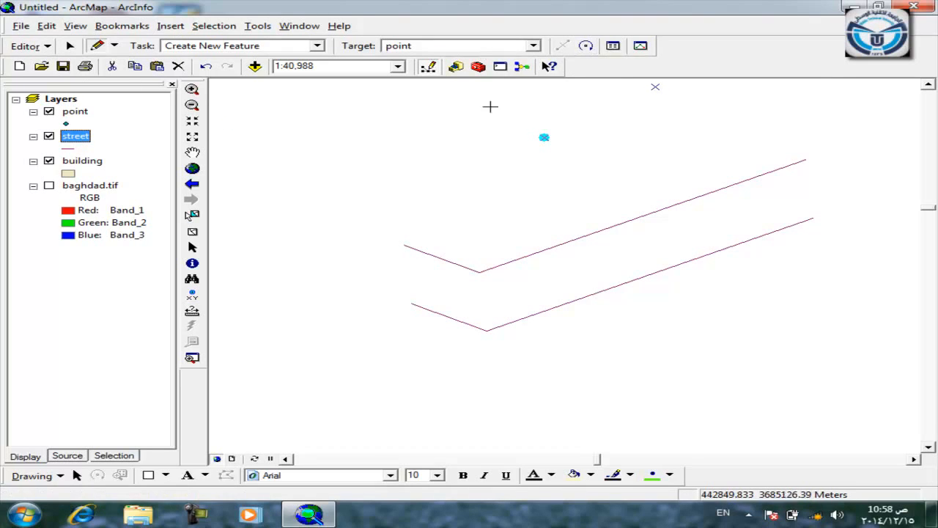
{"action": "left_click", "coordinate": [535, 46]}
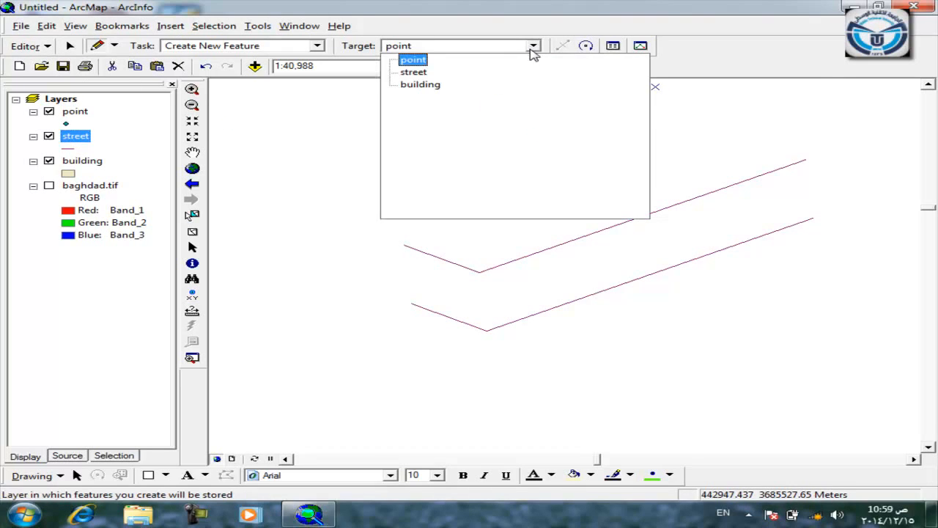
{"action": "left_click", "coordinate": [412, 74]}
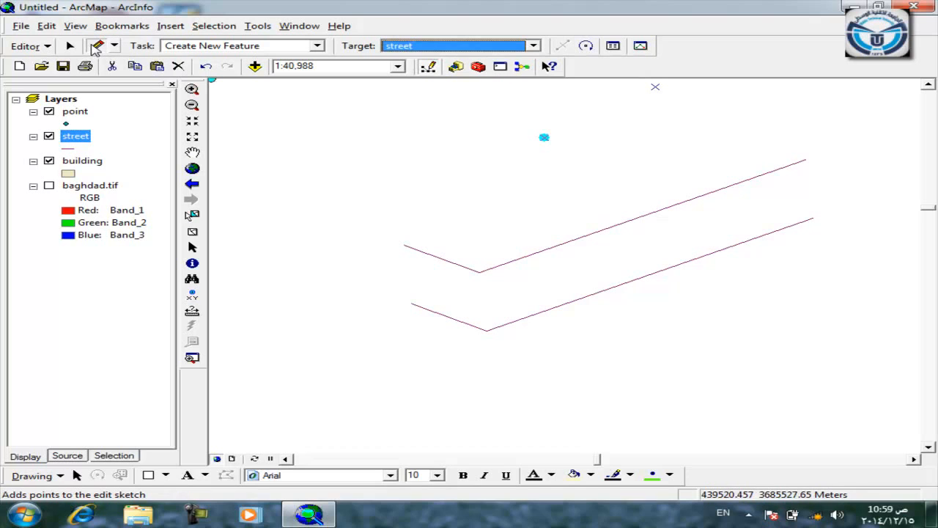
{"action": "left_click", "coordinate": [98, 46]}
Draw a 2000 m street line from the point, perpendicular to the upper street, and finish it
{"action": "left_click", "coordinate": [543, 137]}
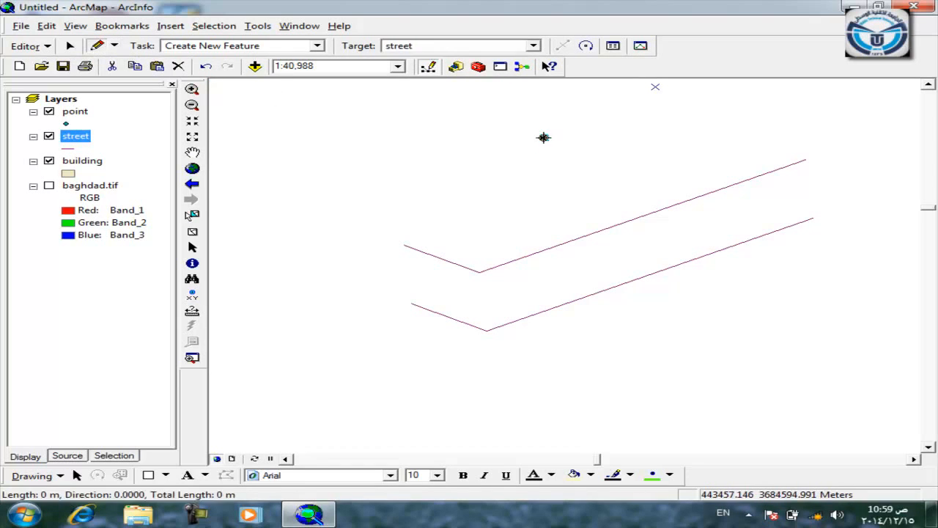
{"action": "right_click", "coordinate": [622, 222]}
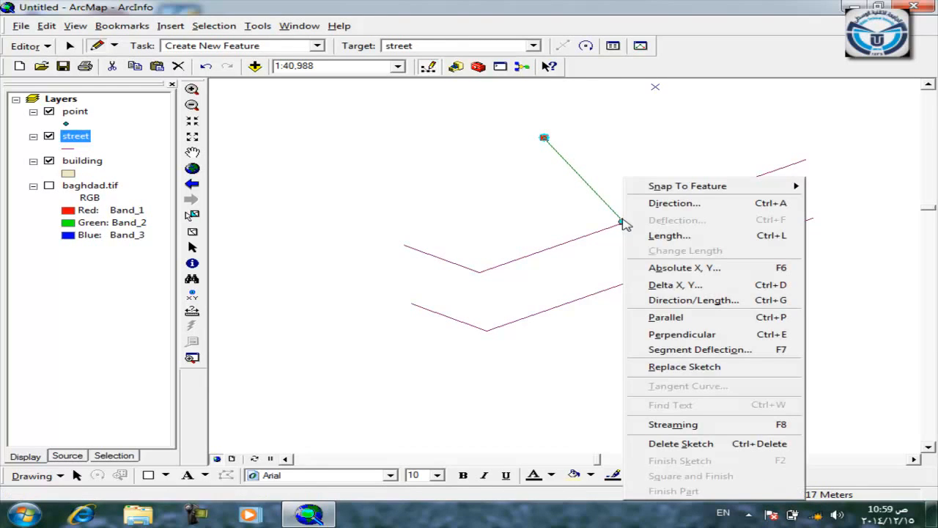
{"action": "left_click", "coordinate": [695, 337]}
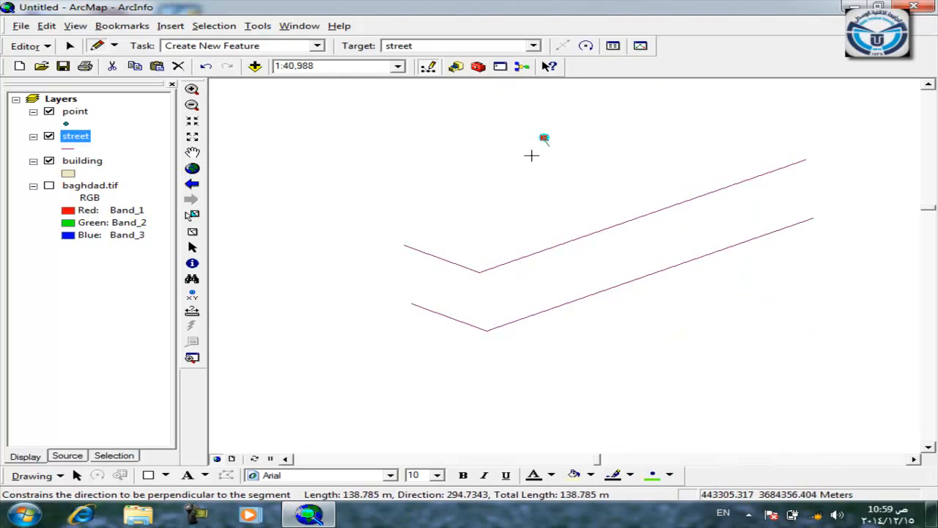
{"action": "right_click", "coordinate": [606, 224]}
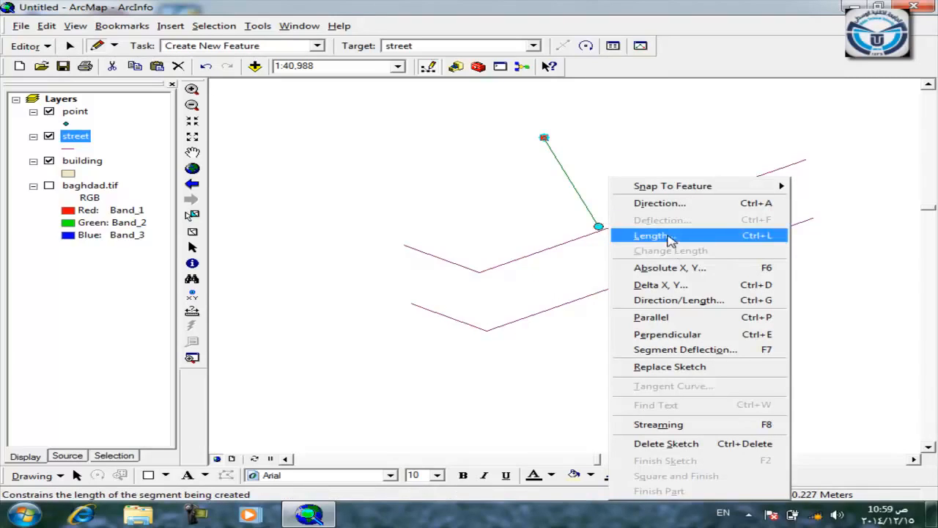
{"action": "left_click", "coordinate": [651, 236]}
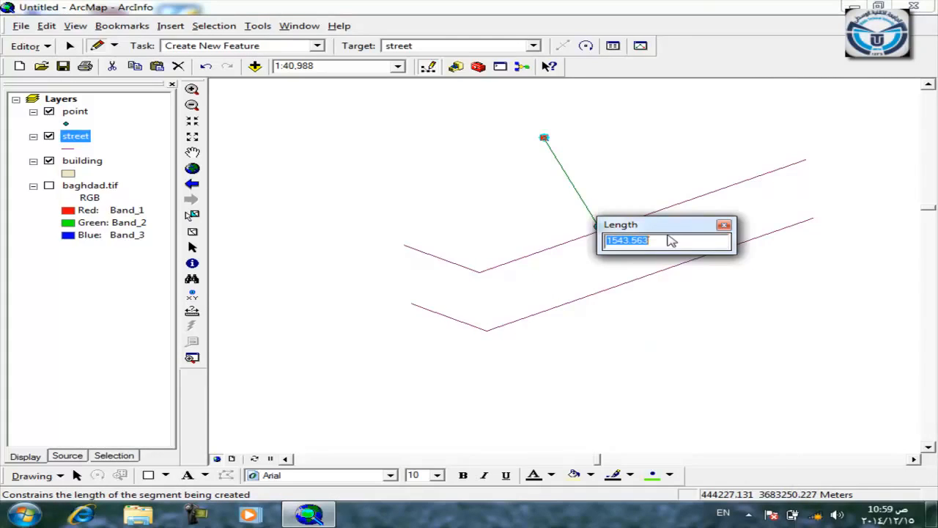
{"action": "type", "text": "20000"}
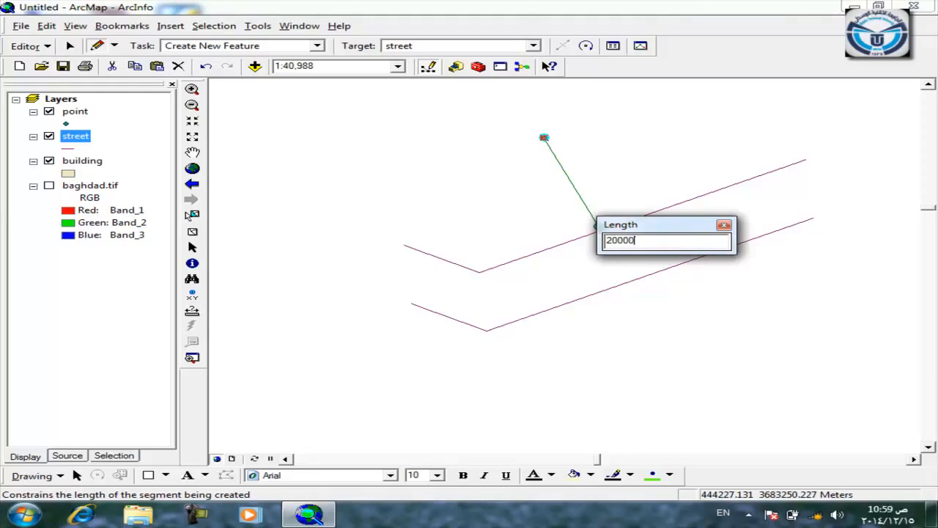
{"action": "key", "text": "BackSpace"}
{"action": "key", "text": "Return"}
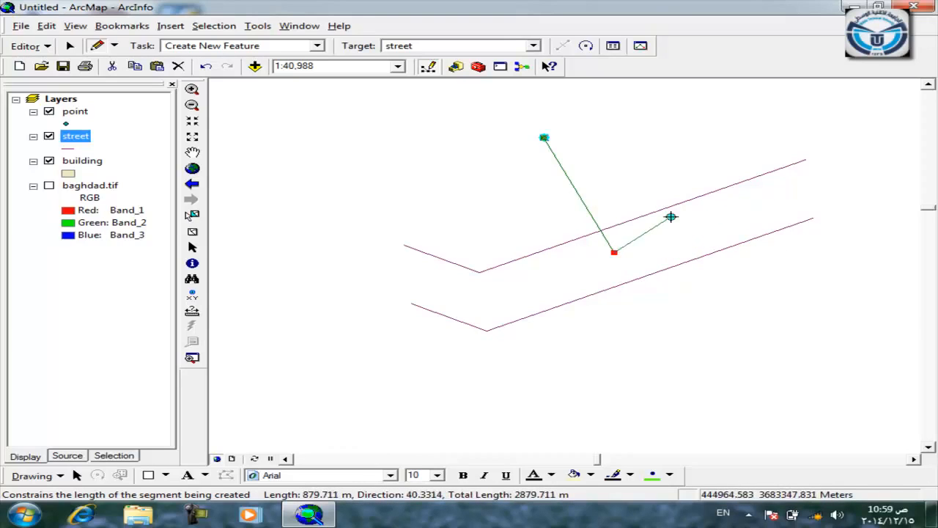
{"action": "right_click", "coordinate": [671, 217]}
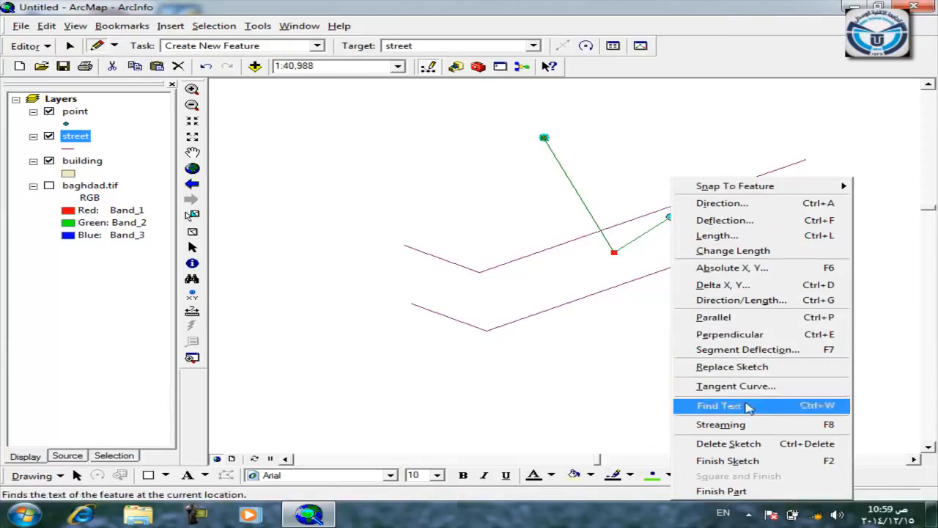
{"action": "left_click", "coordinate": [741, 462]}
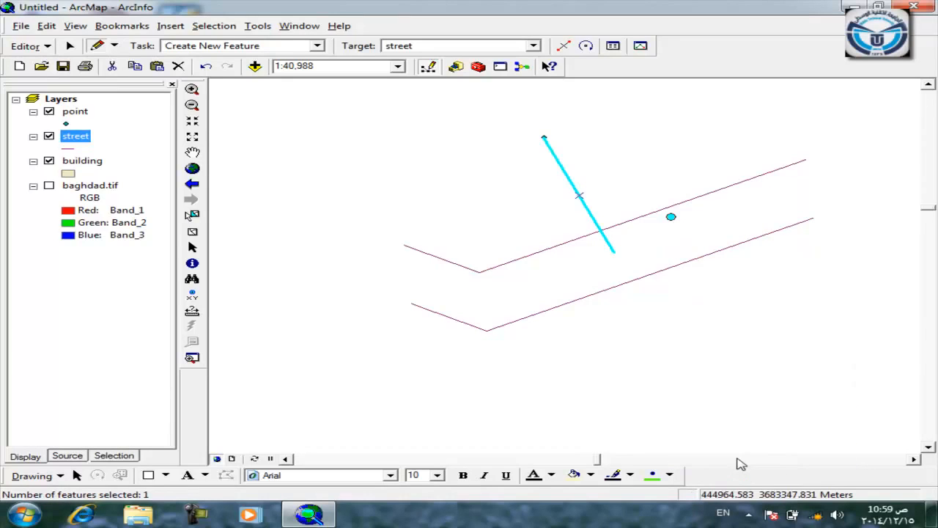
{"action": "left_click", "coordinate": [70, 45]}
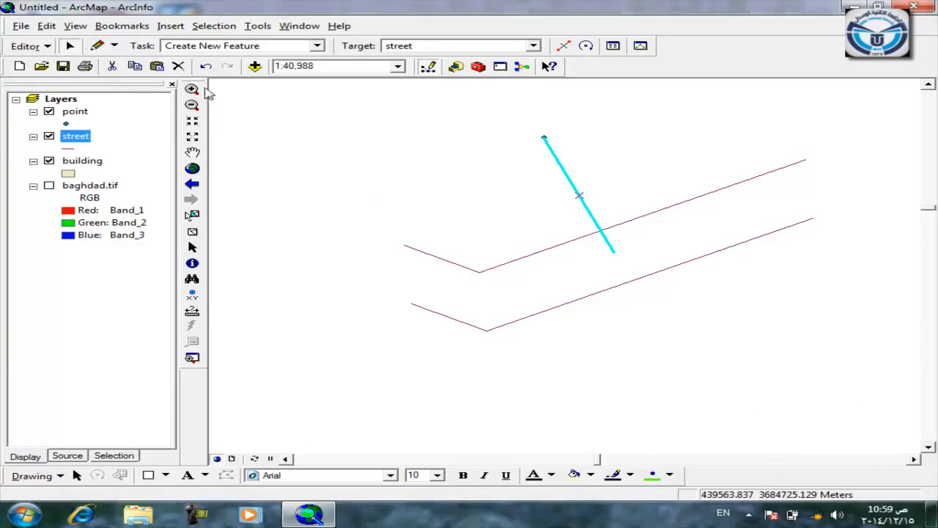
Deselect the new 2000 m perpendicular street line by clicking empty map space
{"action": "left_click", "coordinate": [481, 183]}
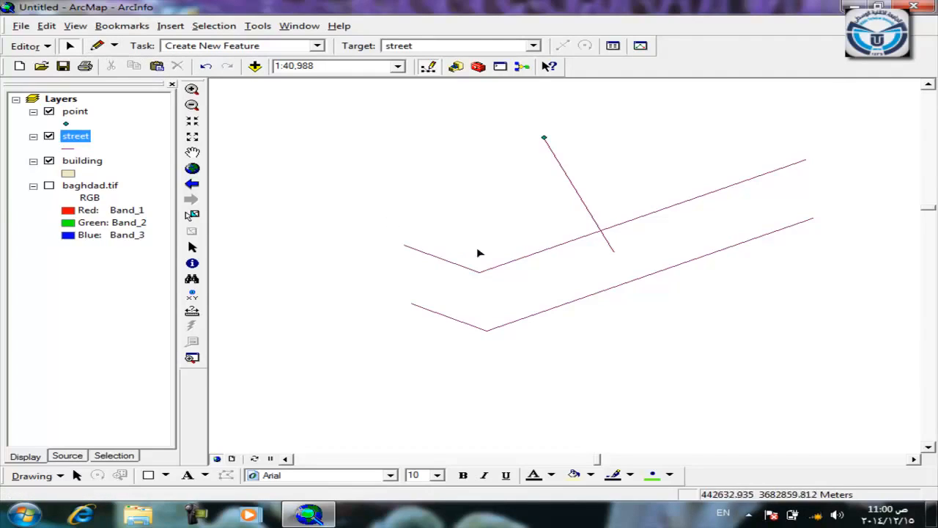
Sketch a 2000 m street from the point, parallel to the V-shaped streets, then deselect it
{"action": "left_click", "coordinate": [98, 47]}
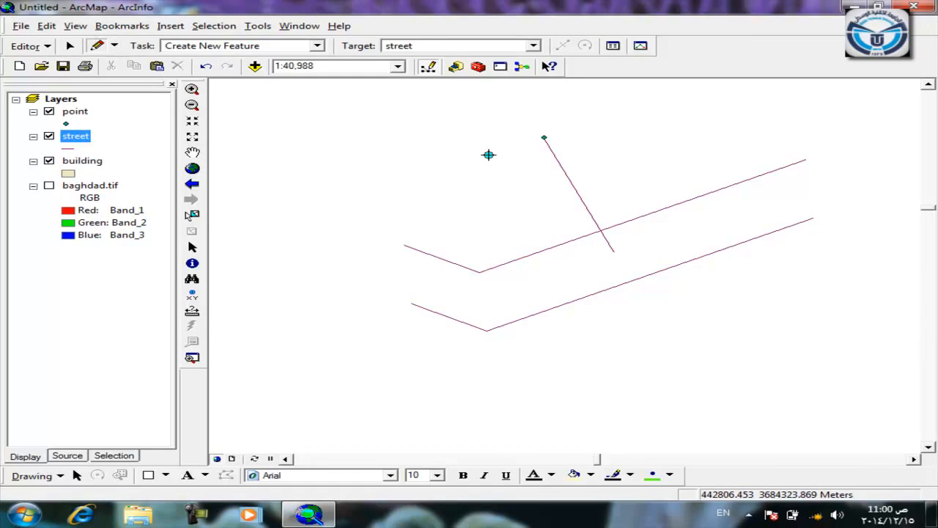
{"action": "left_click", "coordinate": [542, 138]}
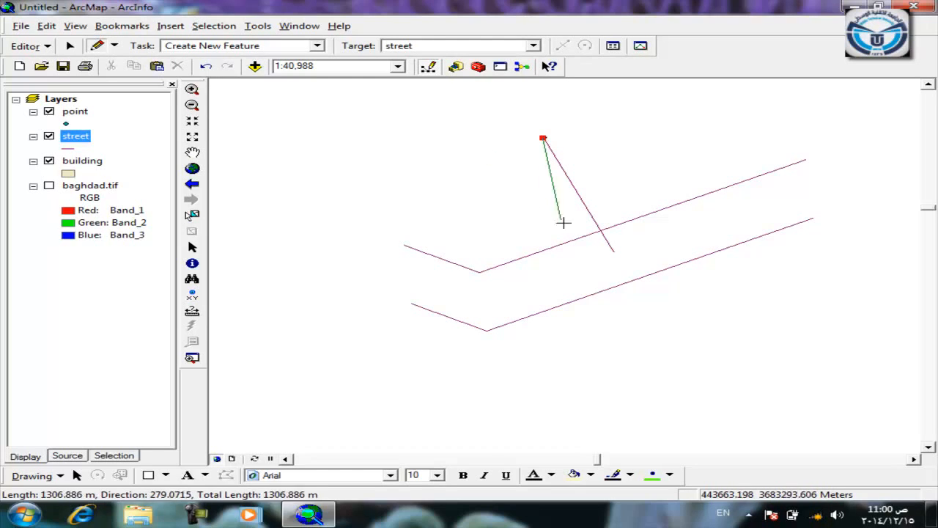
{"action": "right_click", "coordinate": [574, 239]}
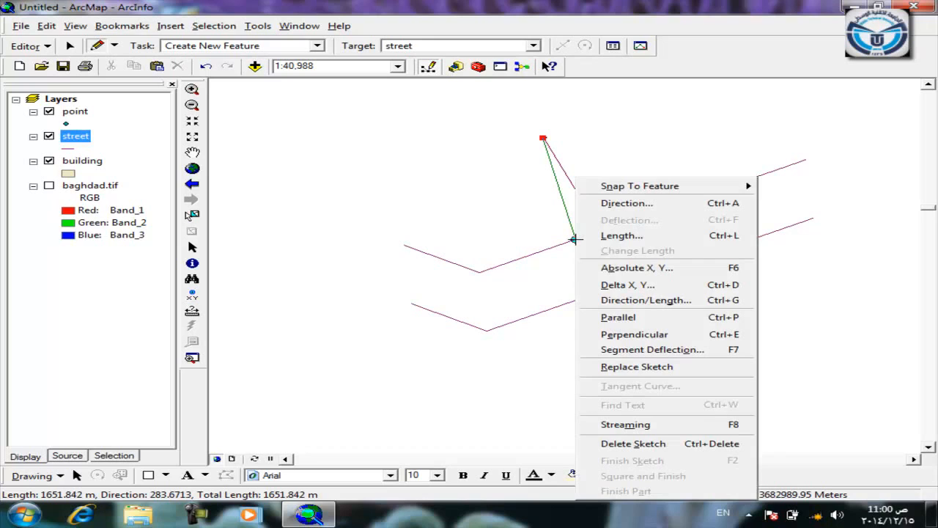
{"action": "left_click", "coordinate": [648, 318]}
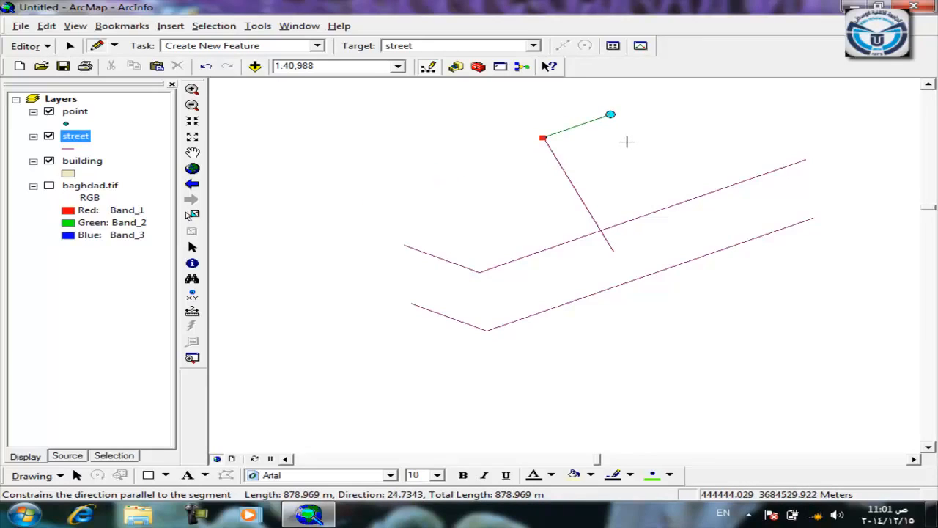
{"action": "right_click", "coordinate": [652, 135]}
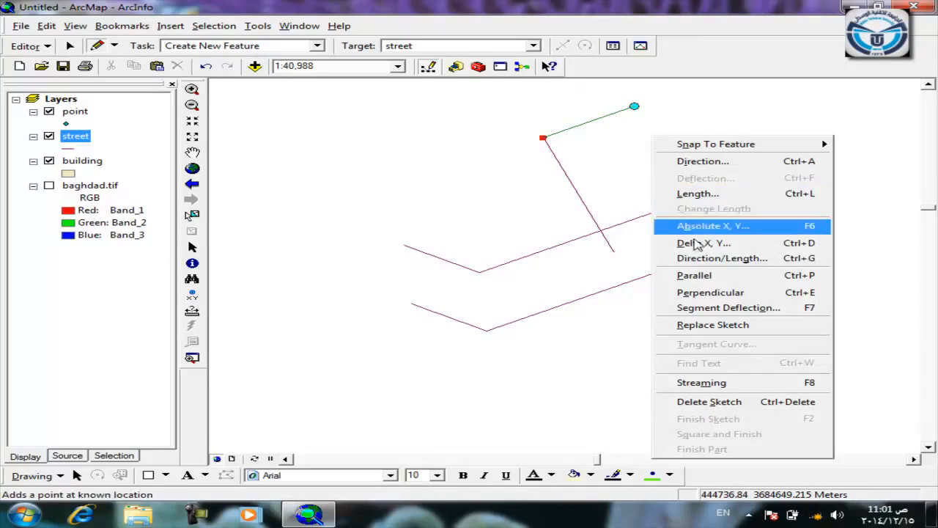
{"action": "left_click", "coordinate": [698, 193]}
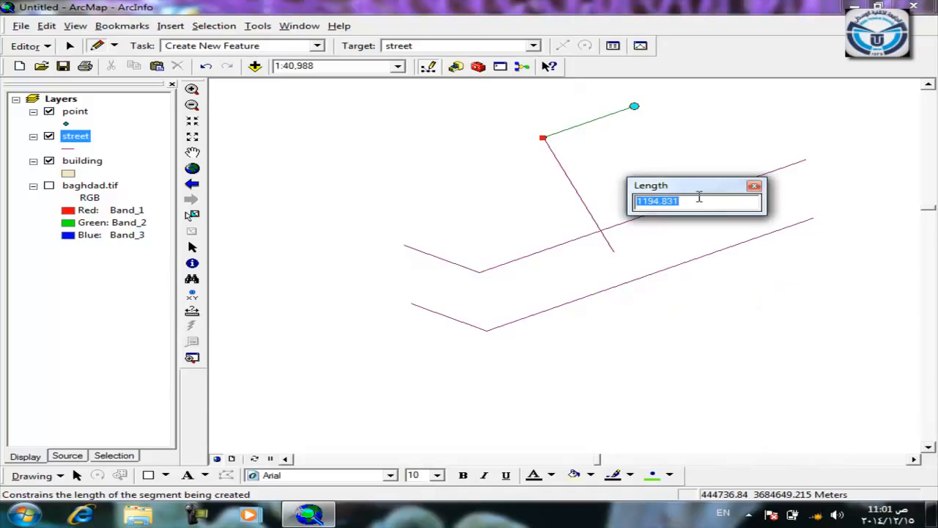
{"action": "type", "text": "2000"}
{"action": "key", "text": "Return"}
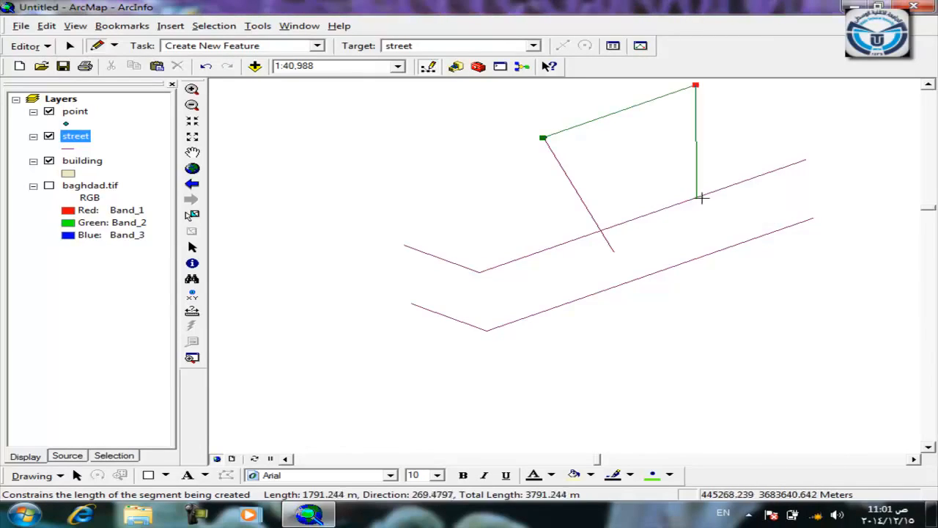
{"action": "right_click", "coordinate": [743, 160]}
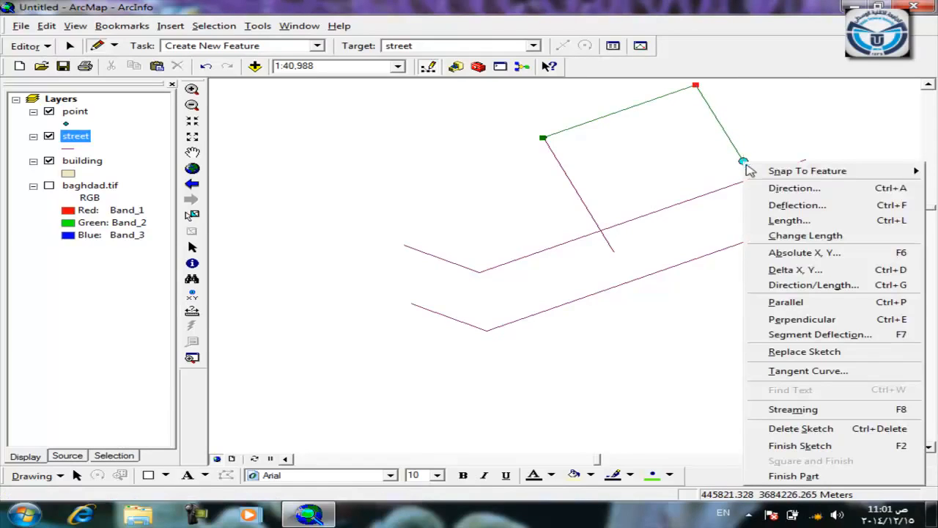
{"action": "left_click", "coordinate": [802, 448]}
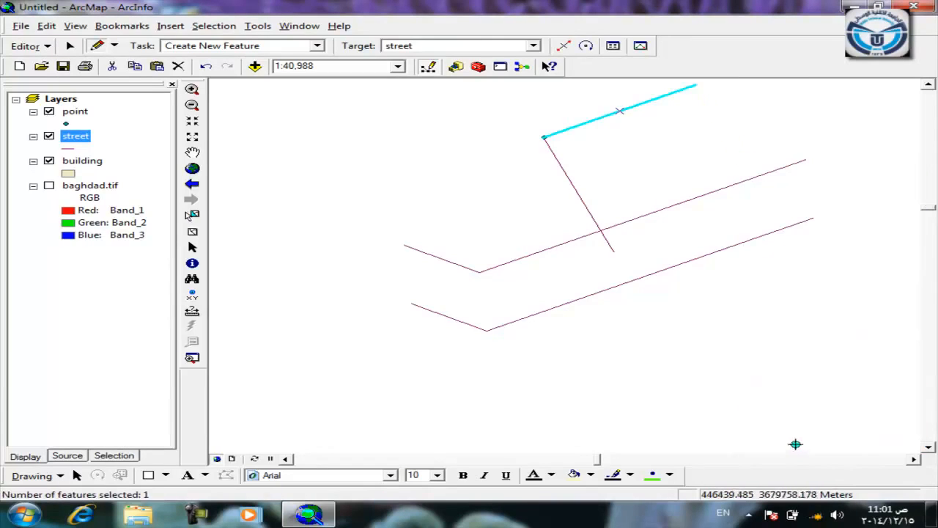
{"action": "left_click", "coordinate": [71, 47]}
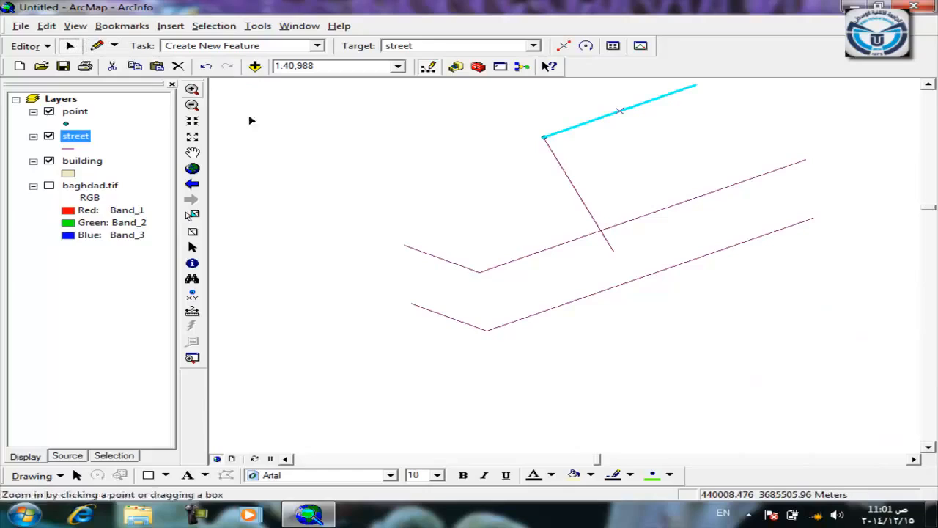
{"action": "left_click", "coordinate": [392, 173]}
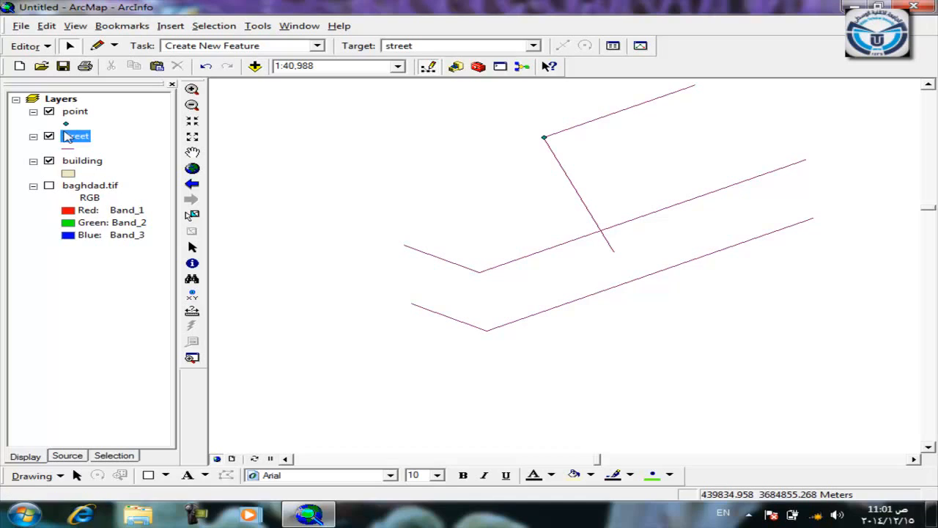
Set building as the target layer for new features
{"action": "left_click", "coordinate": [92, 164]}
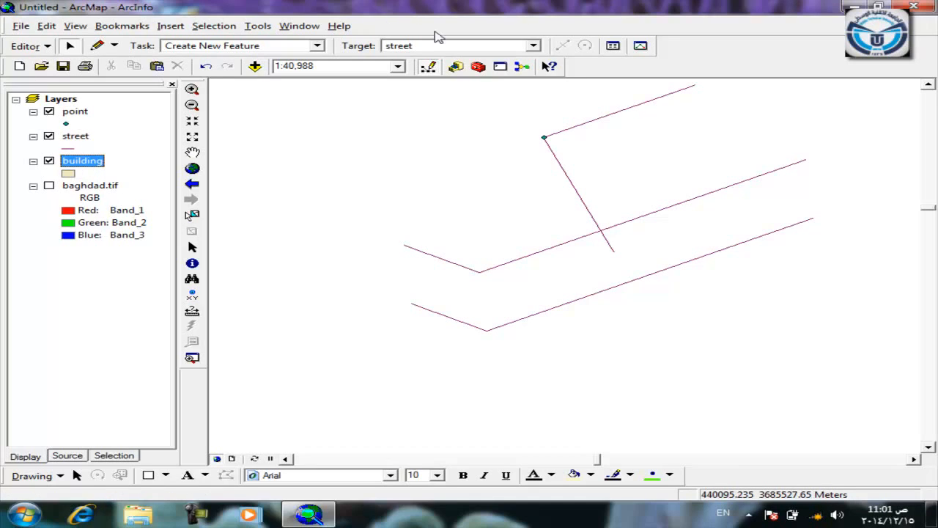
{"action": "left_click", "coordinate": [533, 45]}
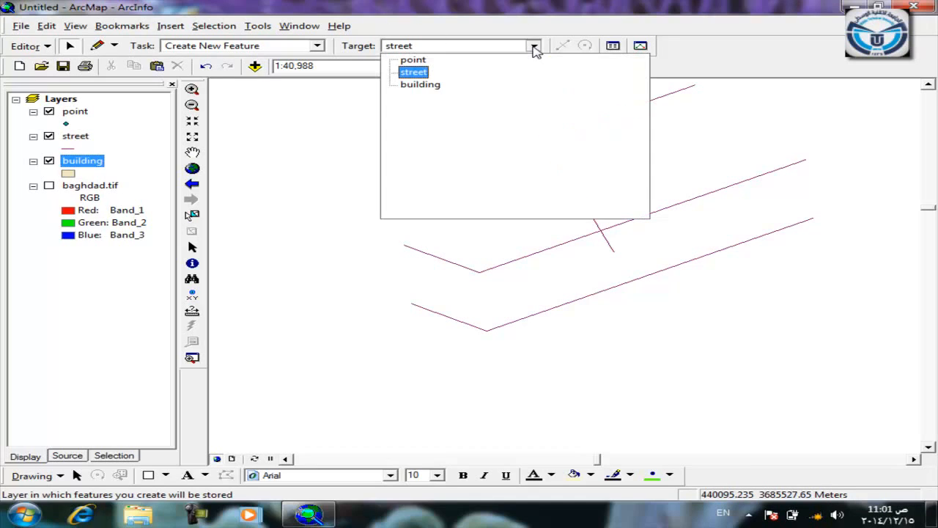
{"action": "left_click", "coordinate": [416, 85]}
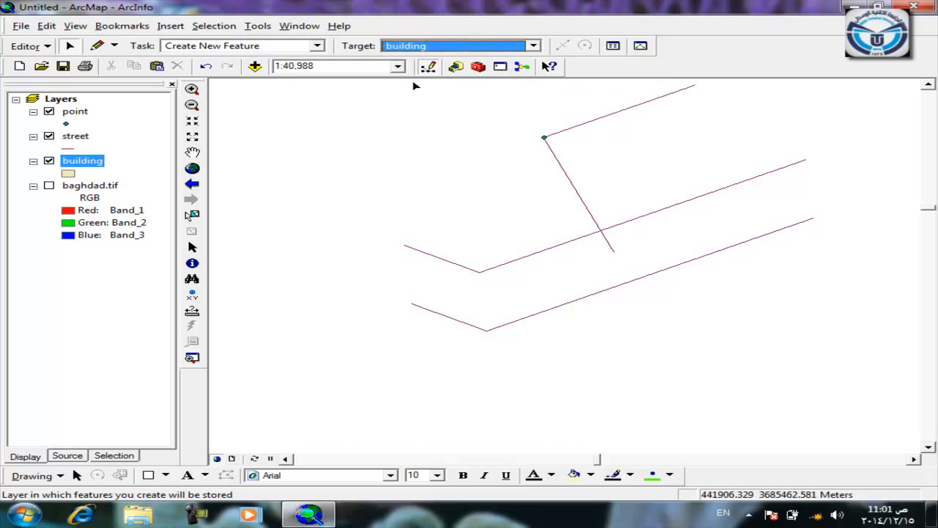
Sketch the building outline corner by corner left of the streets, then deselect it
{"action": "left_click", "coordinate": [99, 46]}
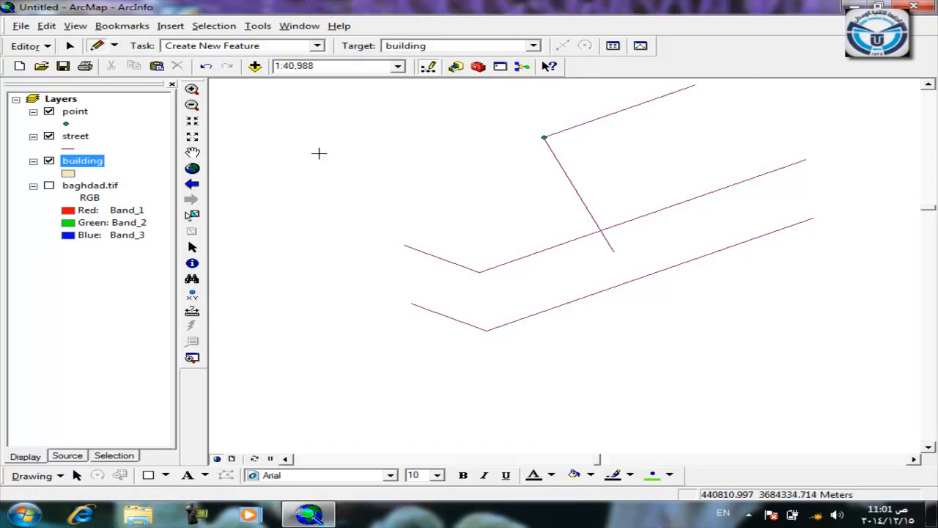
{"action": "left_click", "coordinate": [288, 128]}
{"action": "left_click", "coordinate": [417, 137]}
{"action": "left_click", "coordinate": [472, 184]}
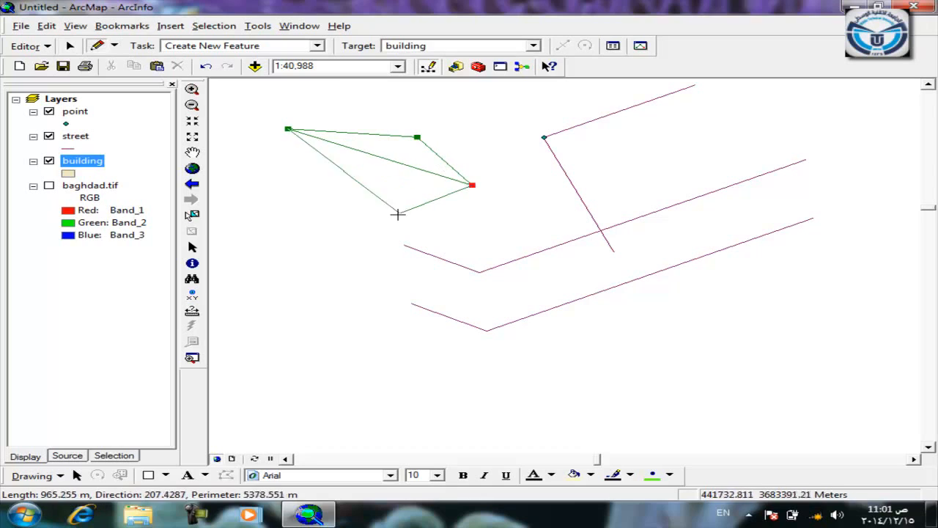
{"action": "left_click", "coordinate": [390, 218]}
{"action": "left_click", "coordinate": [270, 234]}
{"action": "left_click", "coordinate": [248, 185]}
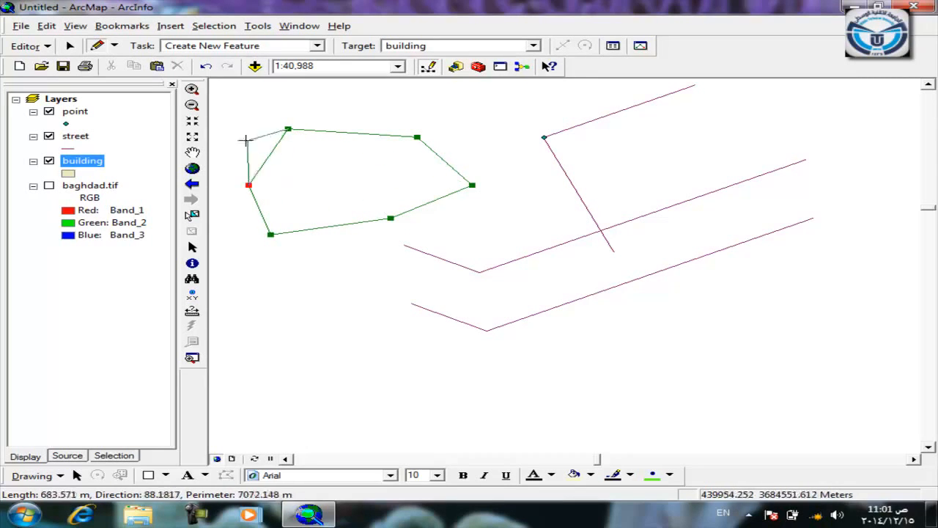
{"action": "double_click", "coordinate": [226, 124]}
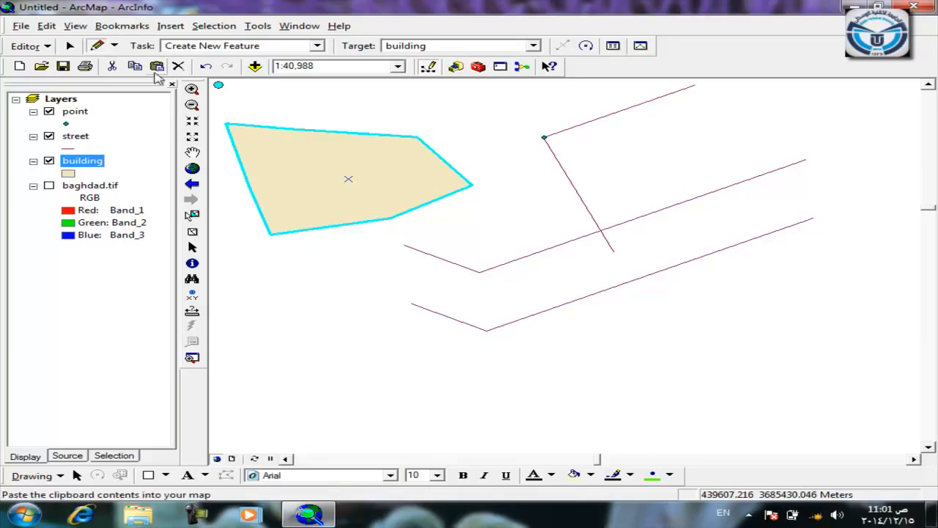
{"action": "left_click", "coordinate": [309, 107]}
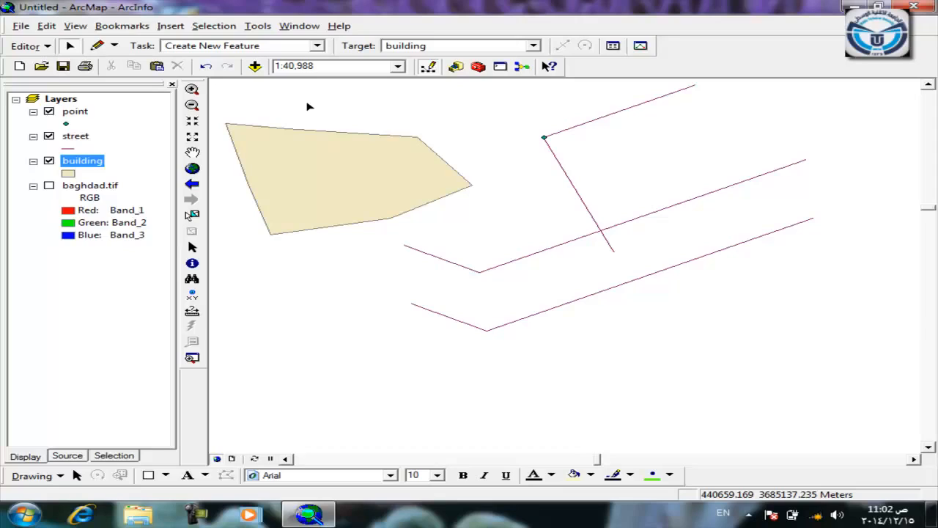
Delete the building polygon's rightmost vertex and finish the edit
{"action": "double_click", "coordinate": [331, 133]}
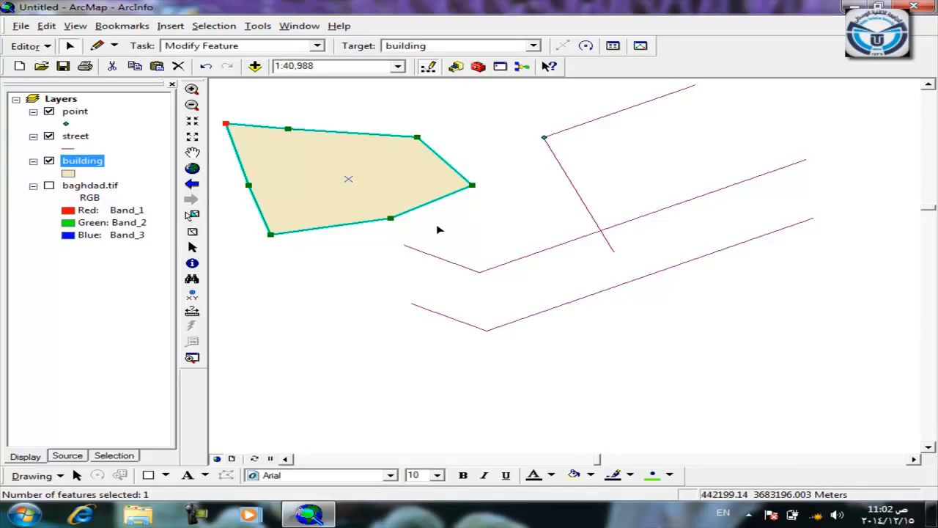
{"action": "right_click", "coordinate": [472, 185]}
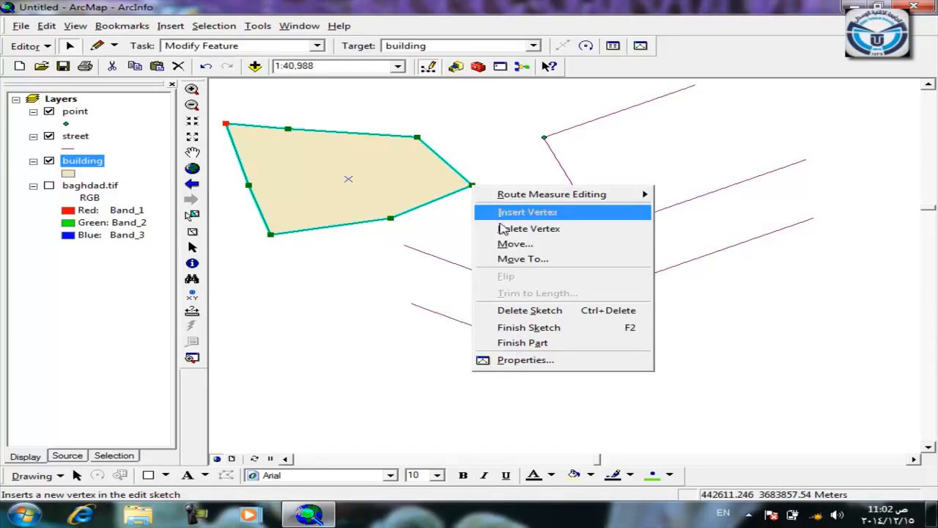
{"action": "left_click", "coordinate": [569, 231]}
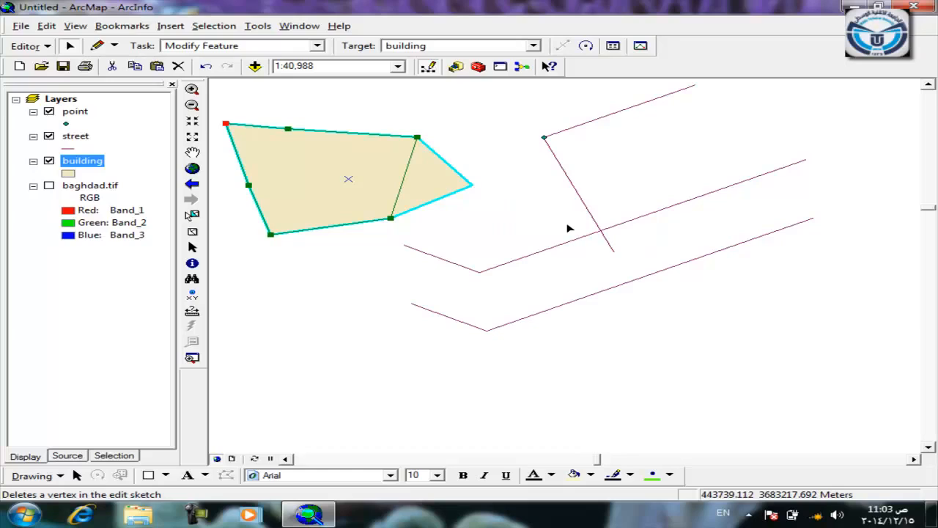
{"action": "left_click", "coordinate": [489, 233]}
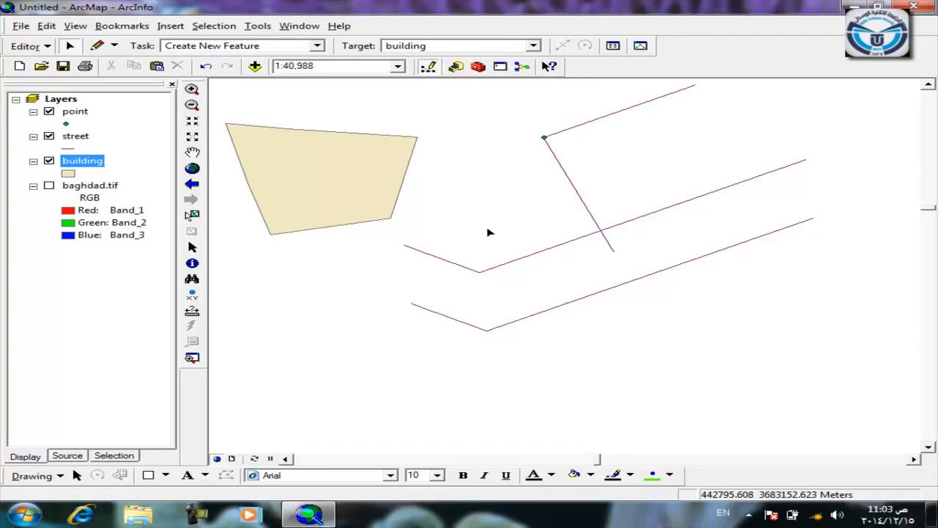
Delete the building's lower-right vertex to leave a triangle, then reopen it for vertex editing
{"action": "double_click", "coordinate": [389, 218]}
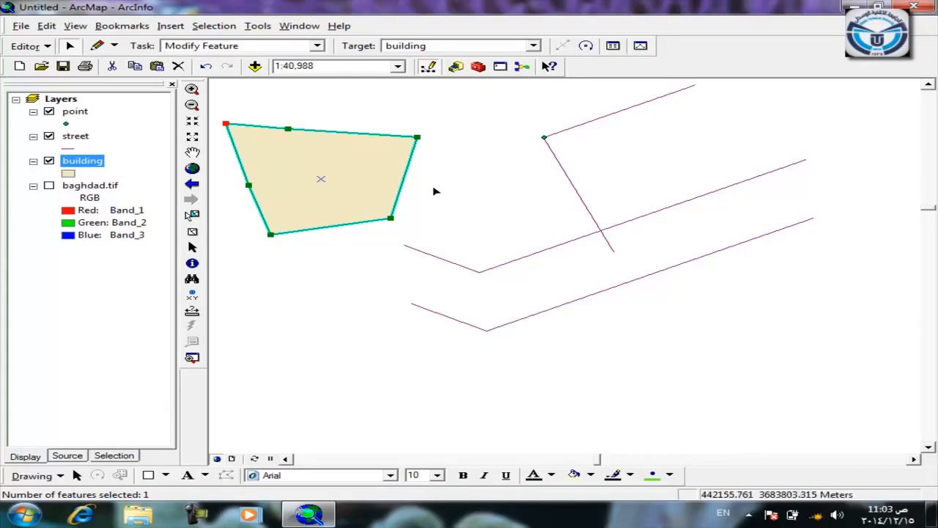
{"action": "right_click", "coordinate": [390, 218]}
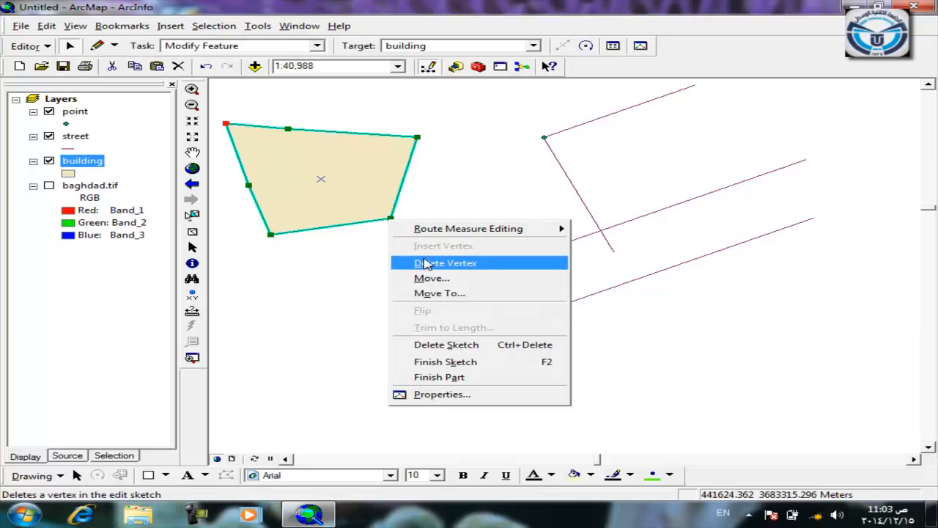
{"action": "left_click", "coordinate": [508, 270]}
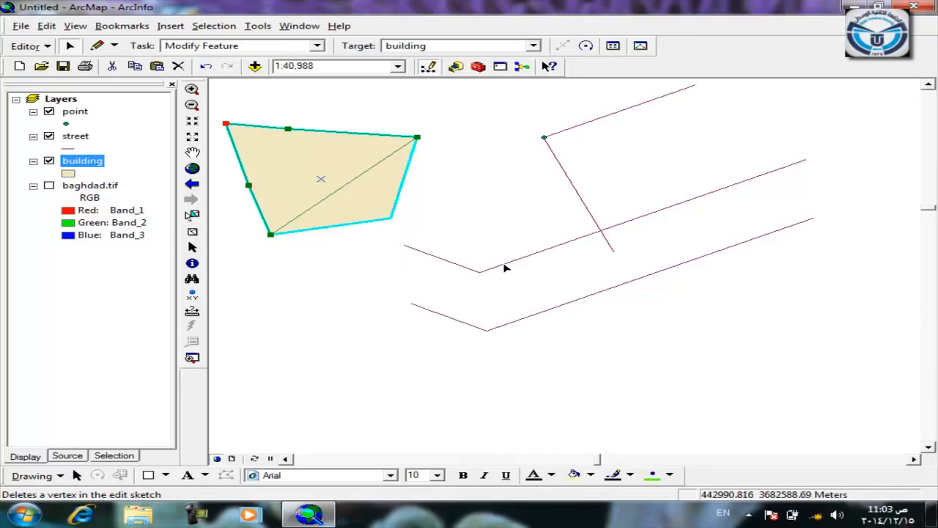
{"action": "left_click", "coordinate": [487, 196]}
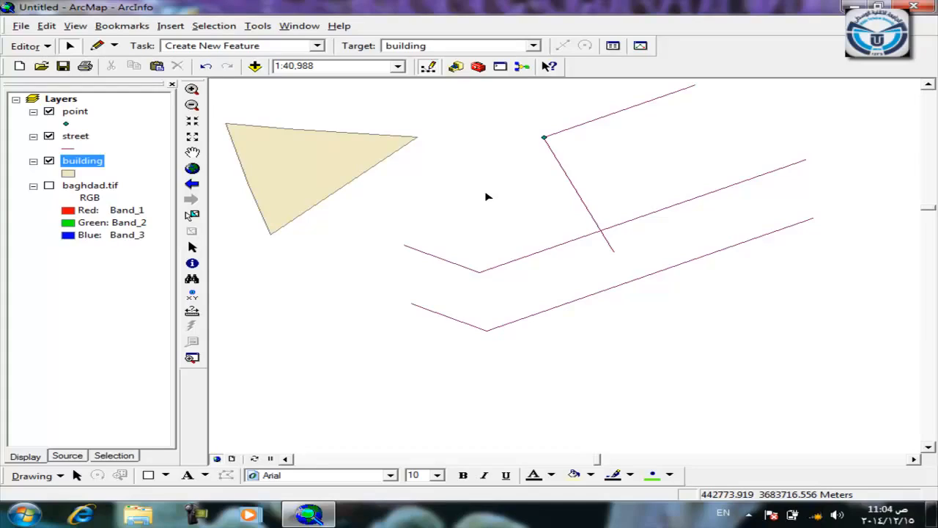
{"action": "double_click", "coordinate": [344, 189]}
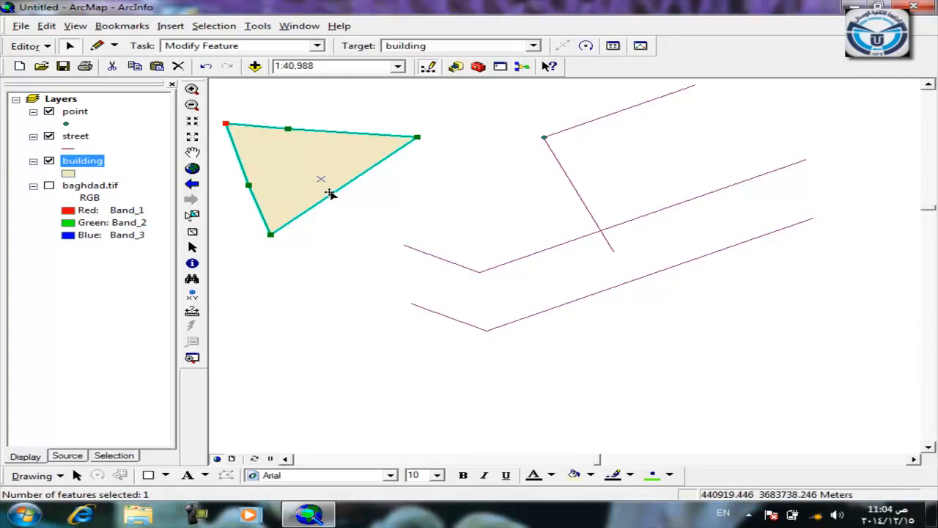
Try the triangle's right-click menus, clear the selection, and reopen the triangle for vertex editing
{"action": "right_click", "coordinate": [329, 193]}
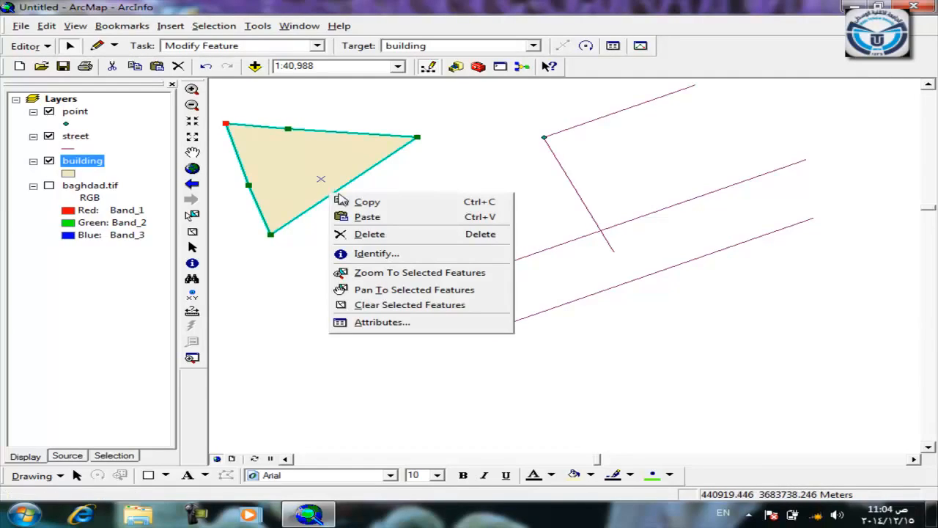
{"action": "right_click", "coordinate": [362, 185]}
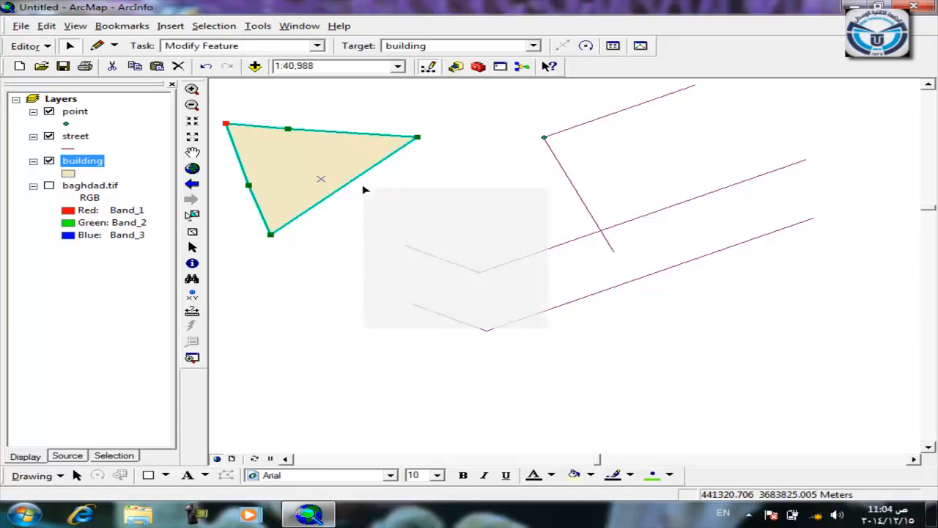
{"action": "right_click", "coordinate": [362, 187]}
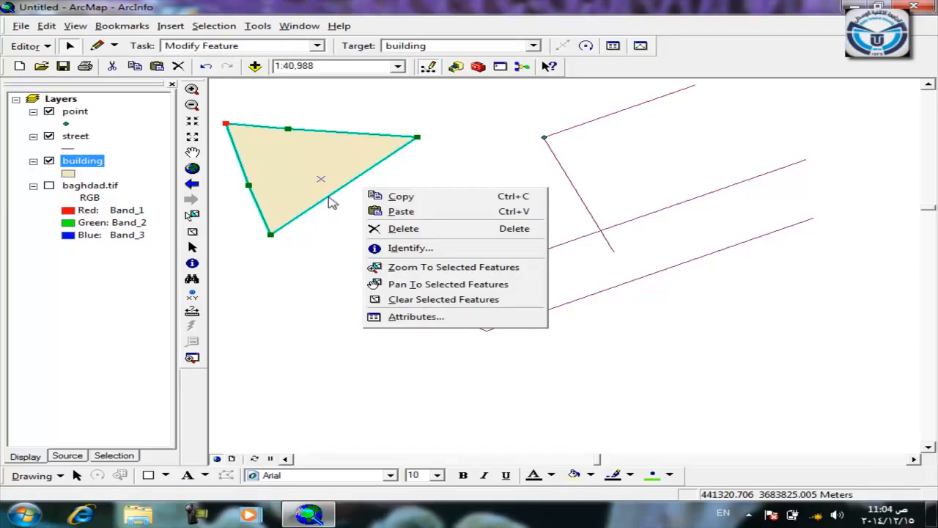
{"action": "left_click", "coordinate": [328, 196]}
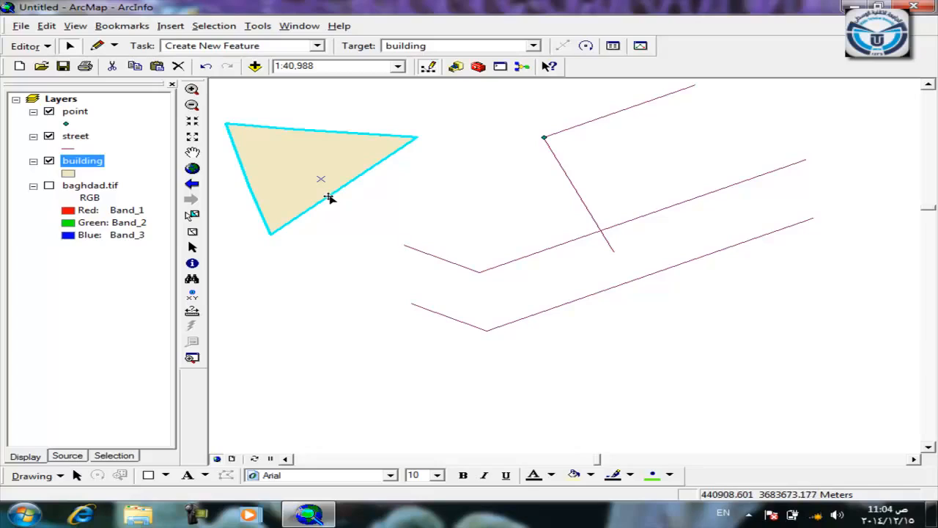
{"action": "right_click", "coordinate": [328, 197]}
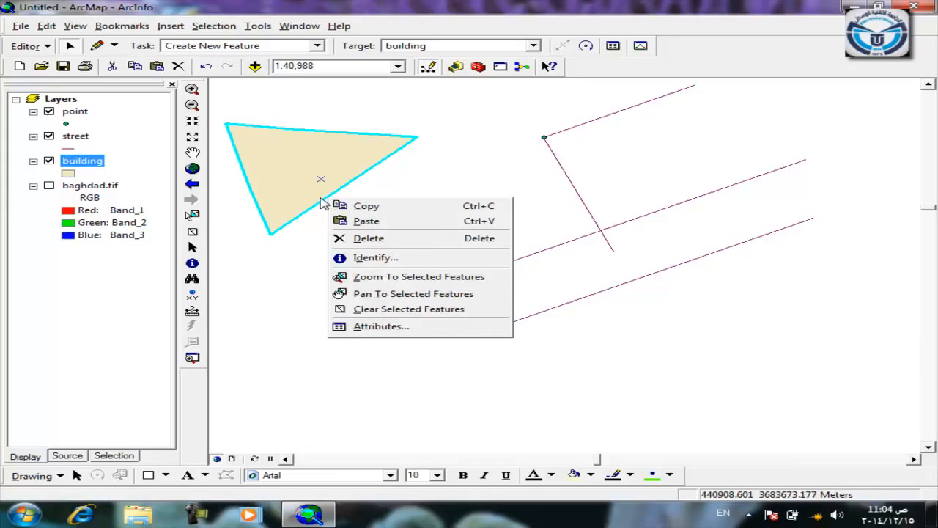
{"action": "left_click", "coordinate": [391, 191]}
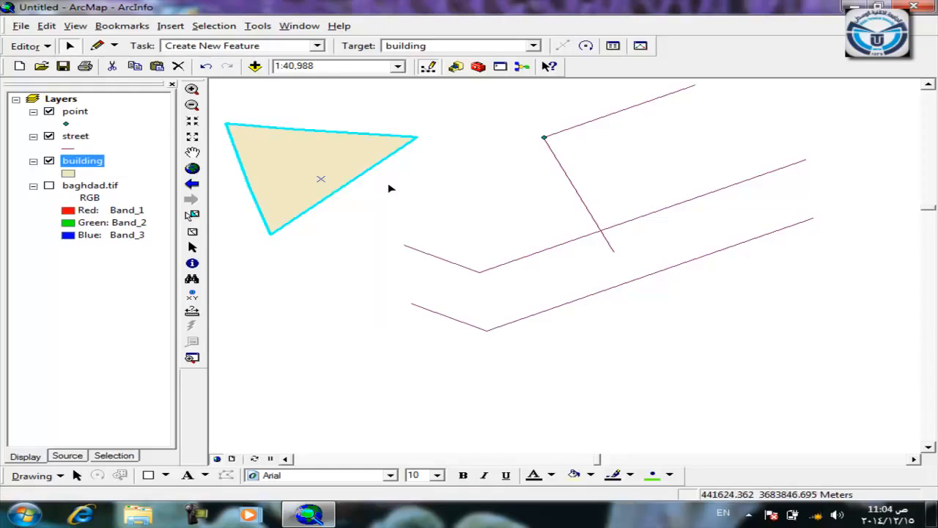
{"action": "left_click", "coordinate": [389, 186]}
{"action": "double_click", "coordinate": [320, 206]}
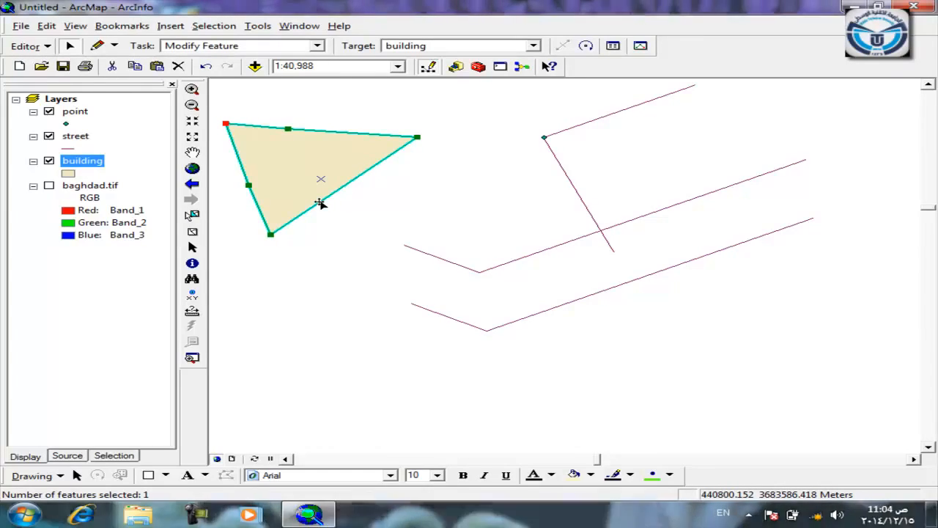
{"action": "right_click", "coordinate": [248, 185]}
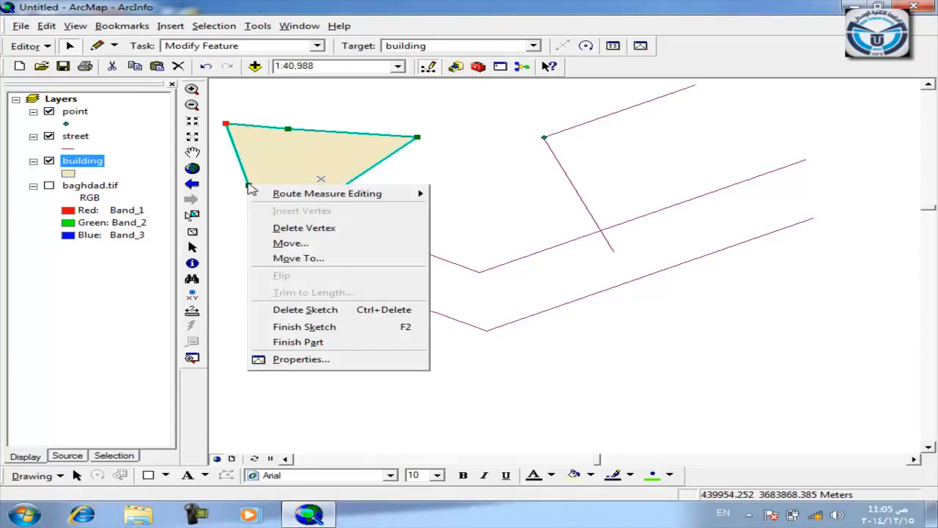
{"action": "left_click", "coordinate": [385, 164]}
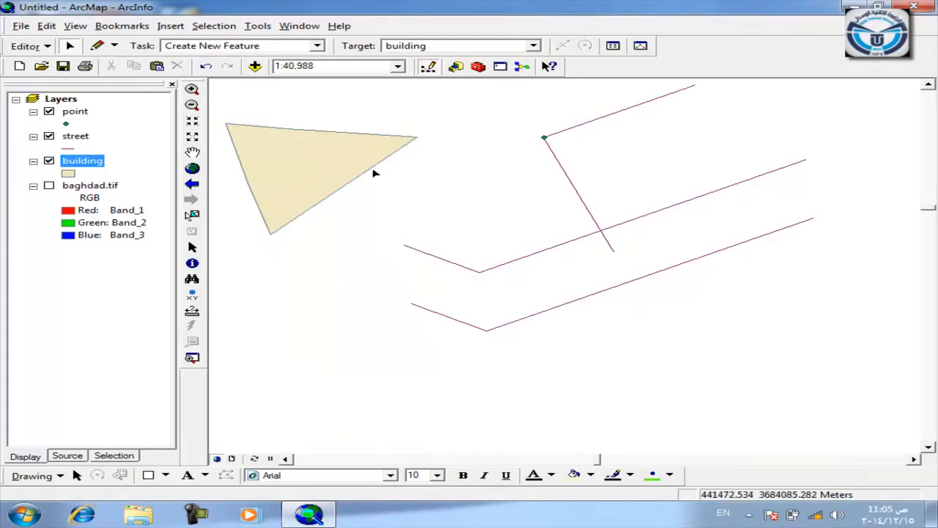
{"action": "double_click", "coordinate": [359, 176]}
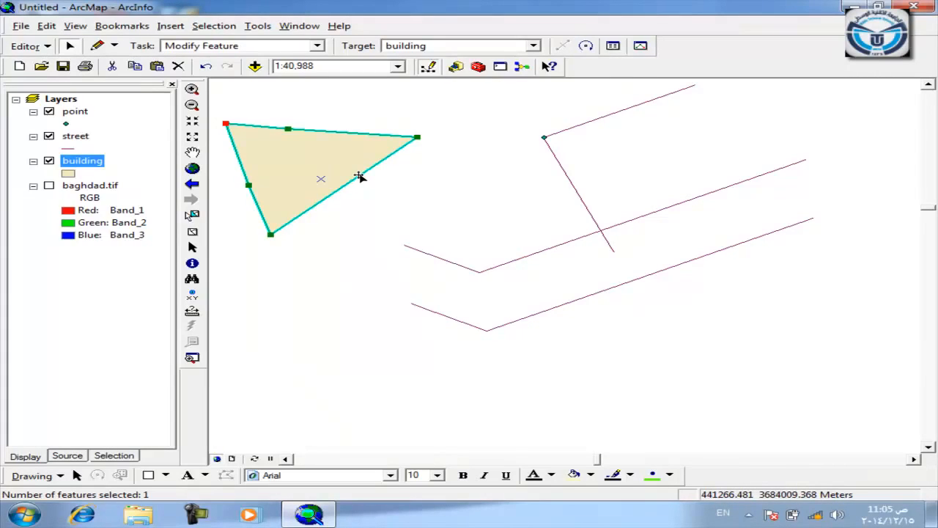
Insert a vertex on the triangle's right edge and drag it down and outward
{"action": "right_click", "coordinate": [359, 176]}
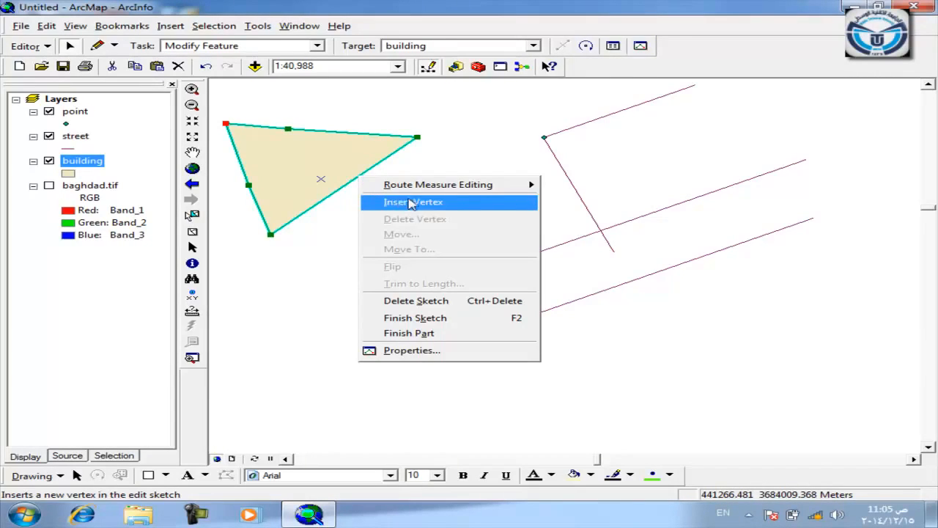
{"action": "left_click", "coordinate": [474, 205]}
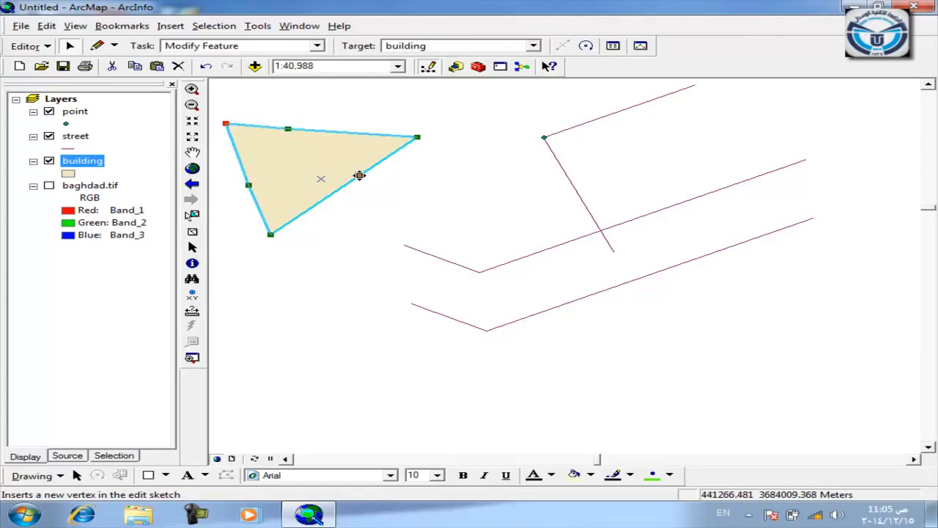
{"action": "left_click_drag", "start_coordinate": [359, 175], "coordinate": [395, 220]}
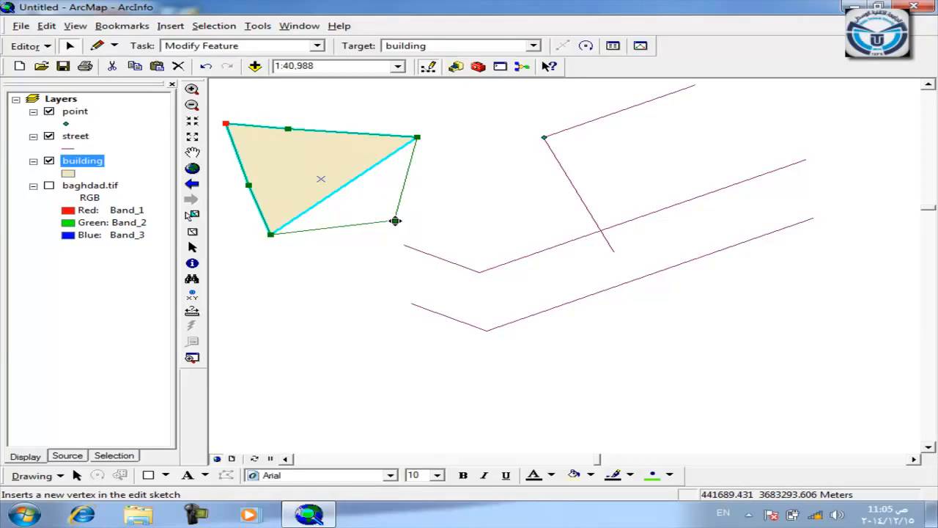
{"action": "left_click", "coordinate": [454, 221]}
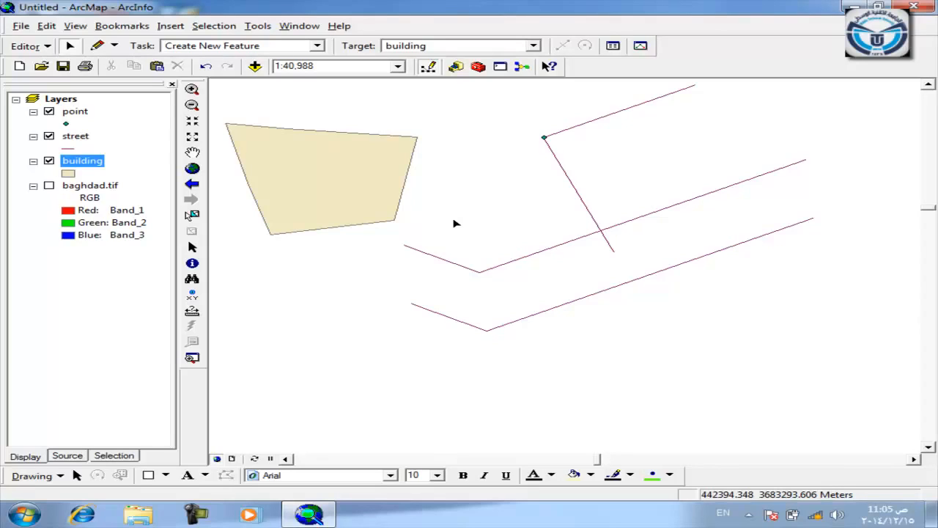
{"action": "double_click", "coordinate": [403, 187]}
Insert another vertex midway on the building's right edge and bring up its options
{"action": "right_click", "coordinate": [402, 187]}
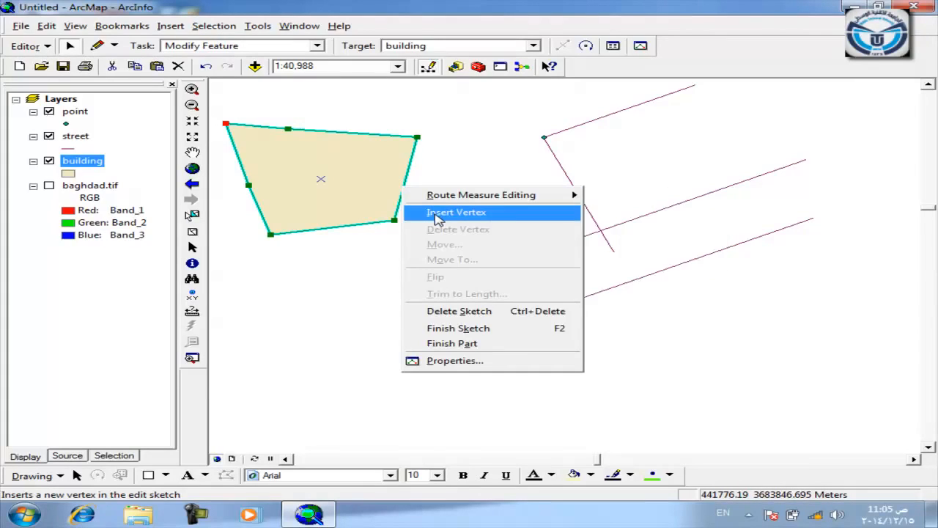
{"action": "left_click", "coordinate": [498, 220]}
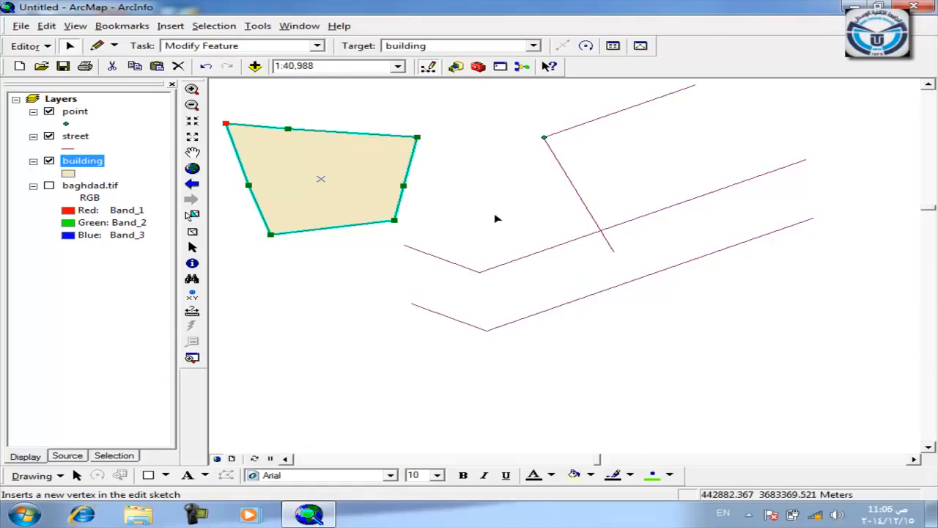
{"action": "right_click", "coordinate": [403, 184]}
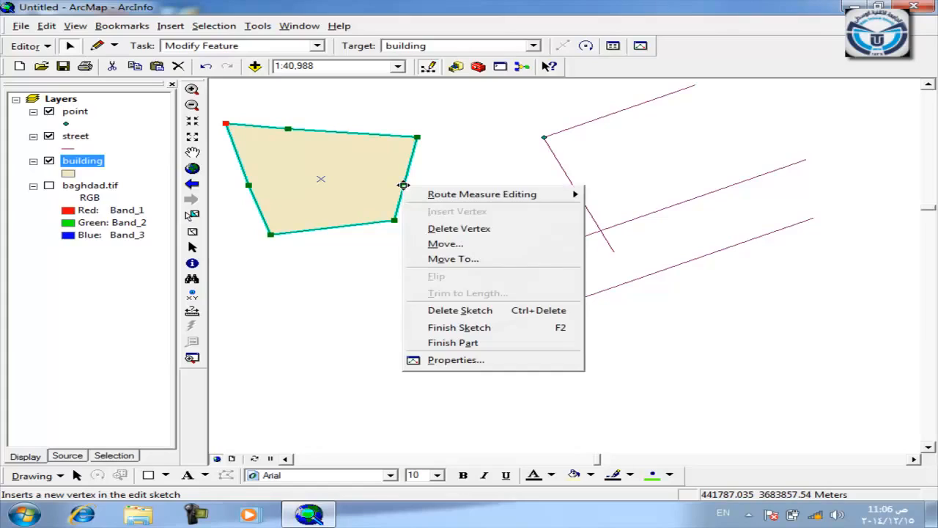
Move the new right-edge vertex by an offset of X 1000 and Y 1000, then finish the sketch
{"action": "left_click", "coordinate": [470, 244]}
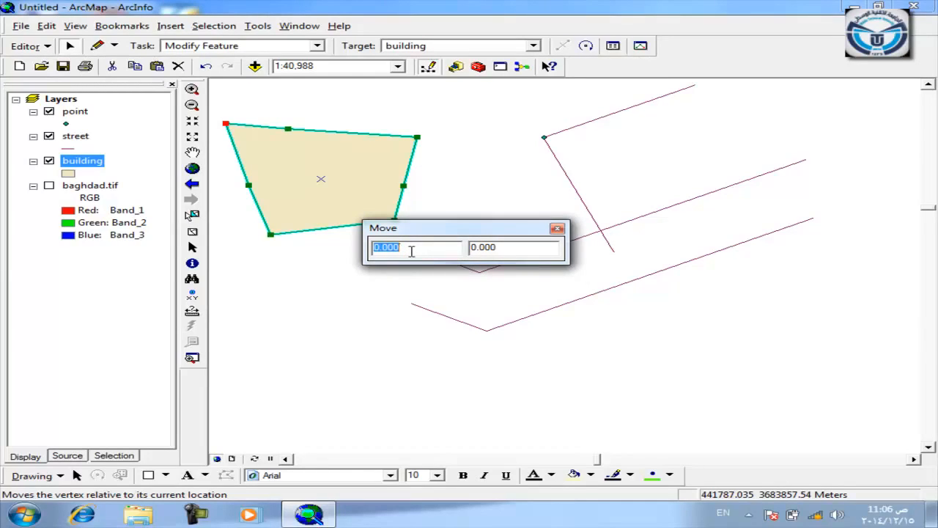
{"action": "type", "text": "1000"}
{"action": "left_click_drag", "start_coordinate": [508, 248], "coordinate": [454, 250]}
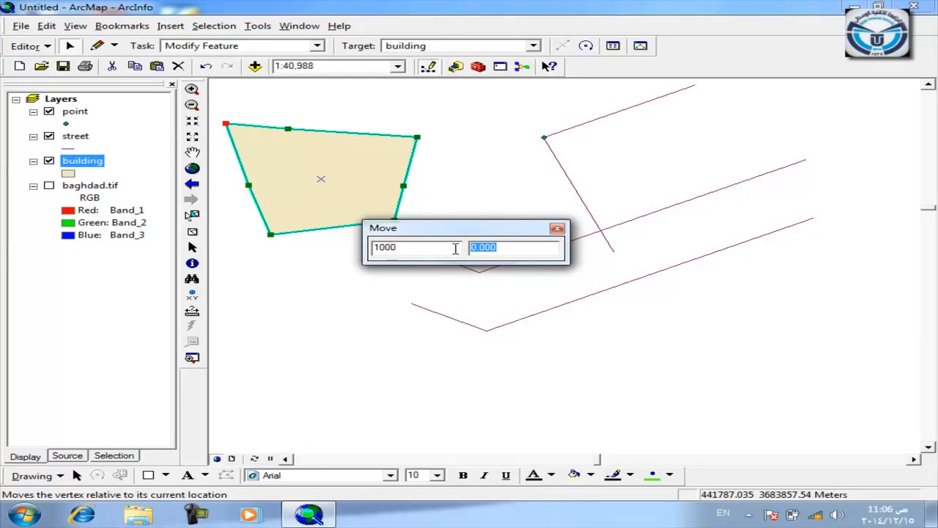
{"action": "type", "text": "1000"}
{"action": "key", "text": "Return"}
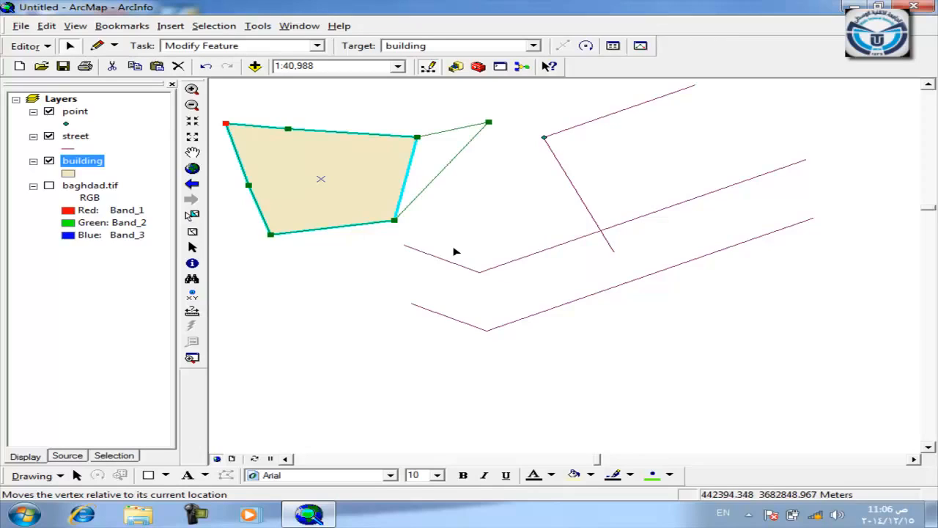
{"action": "left_click", "coordinate": [503, 209]}
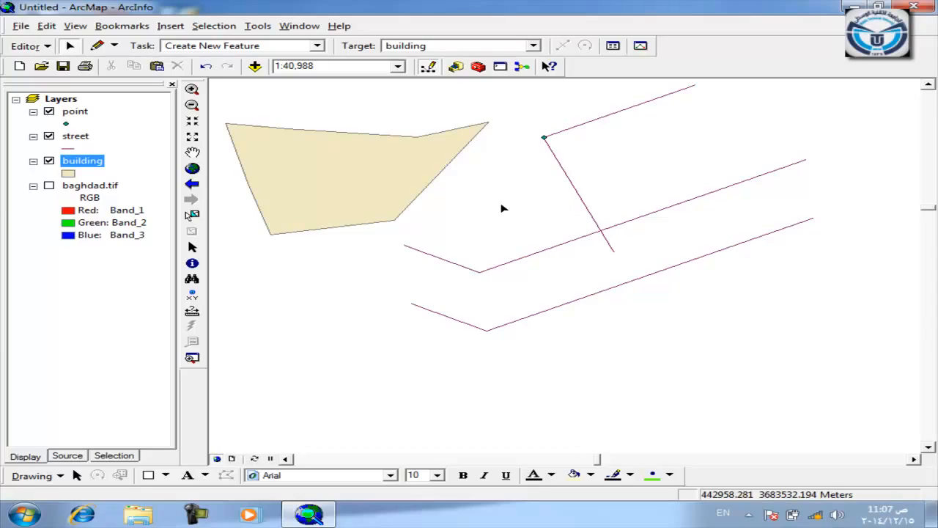
{"action": "left_click", "coordinate": [542, 252]}
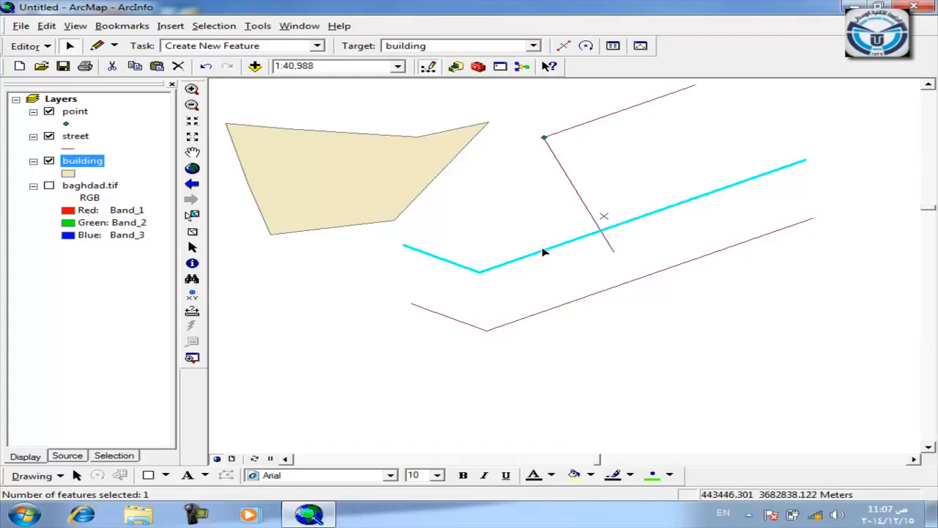
{"action": "left_click", "coordinate": [503, 233]}
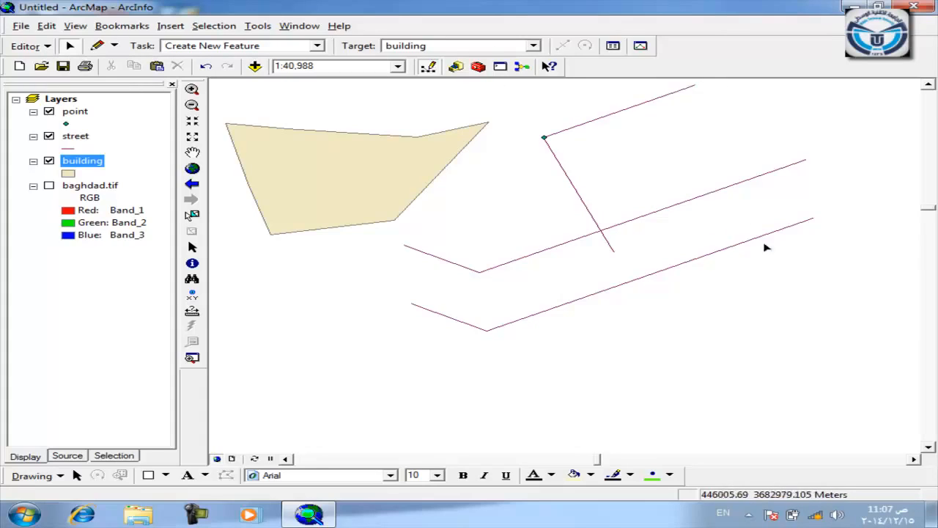
{"action": "left_click_drag", "start_coordinate": [505, 86], "coordinate": [832, 302]}
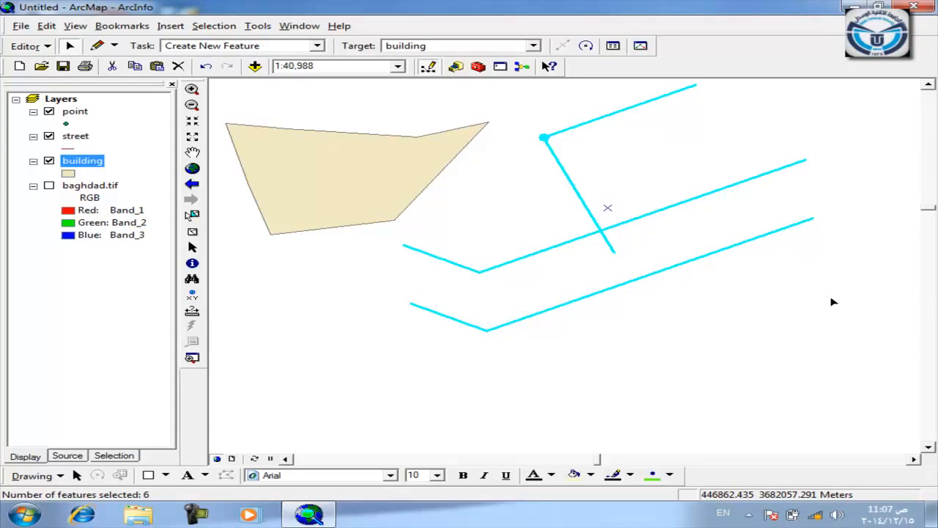
{"action": "left_click", "coordinate": [745, 287]}
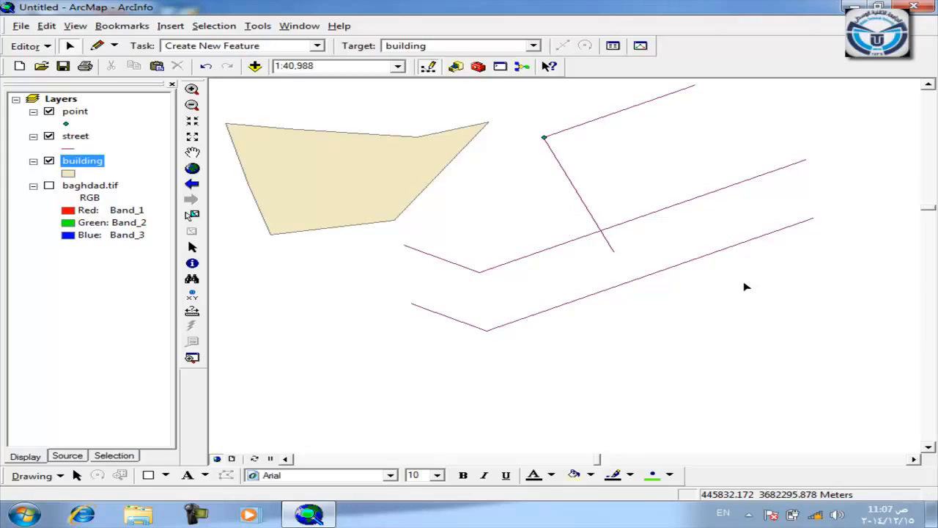
{"action": "left_click", "coordinate": [692, 262]}
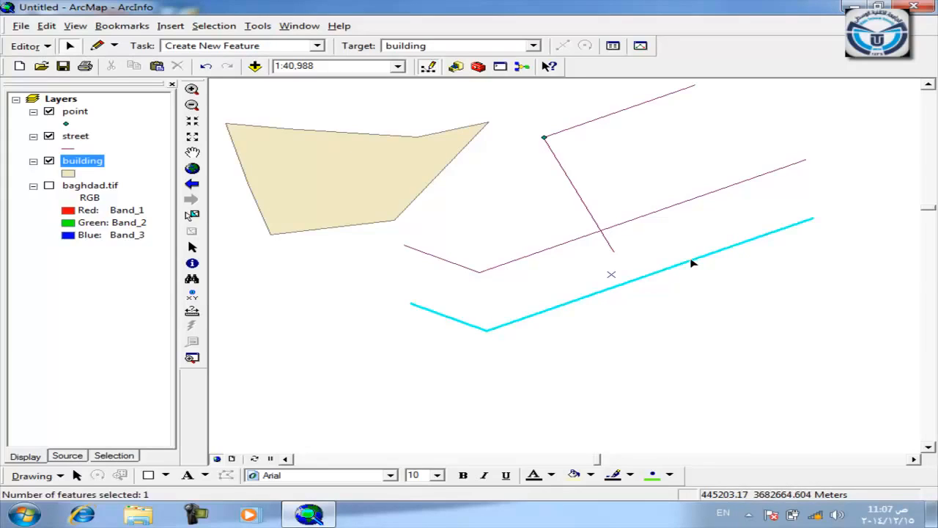
{"action": "left_click", "coordinate": [581, 126], "text": "shift"}
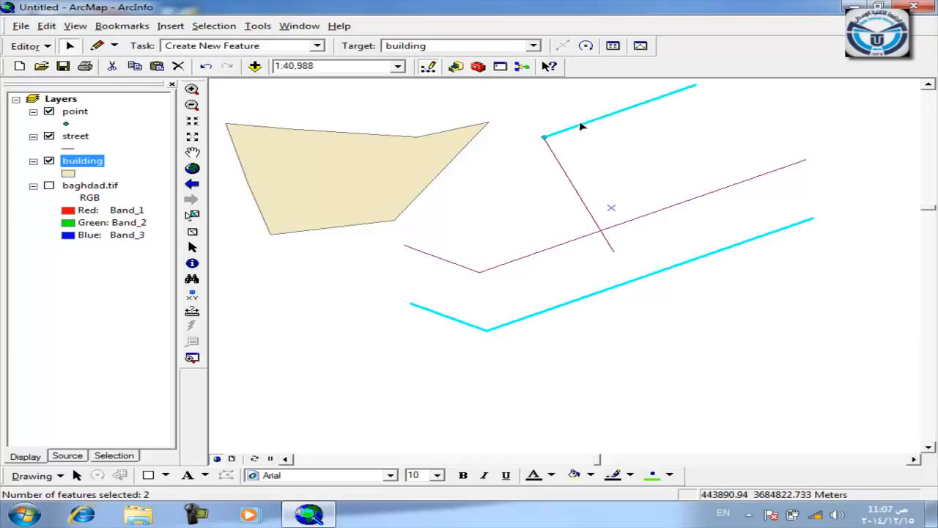
{"action": "left_click", "coordinate": [568, 176], "text": "shift"}
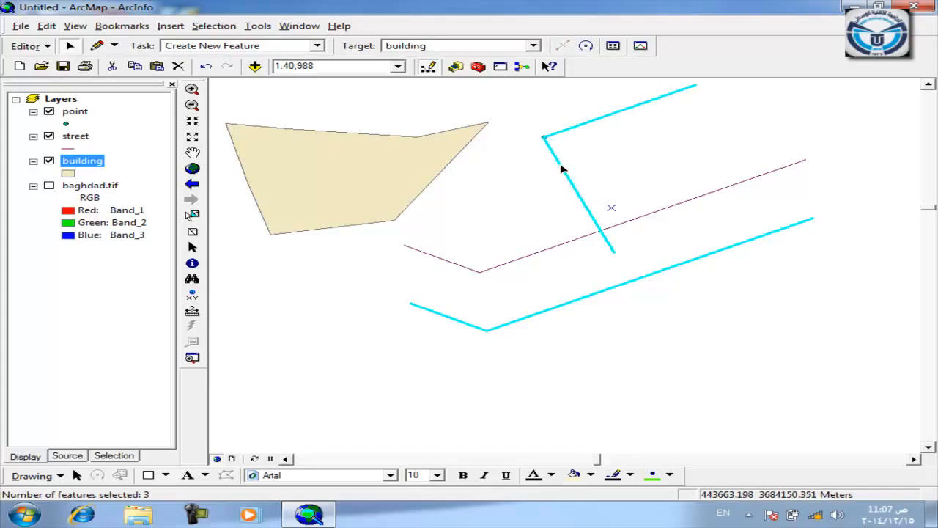
{"action": "left_click", "coordinate": [510, 183]}
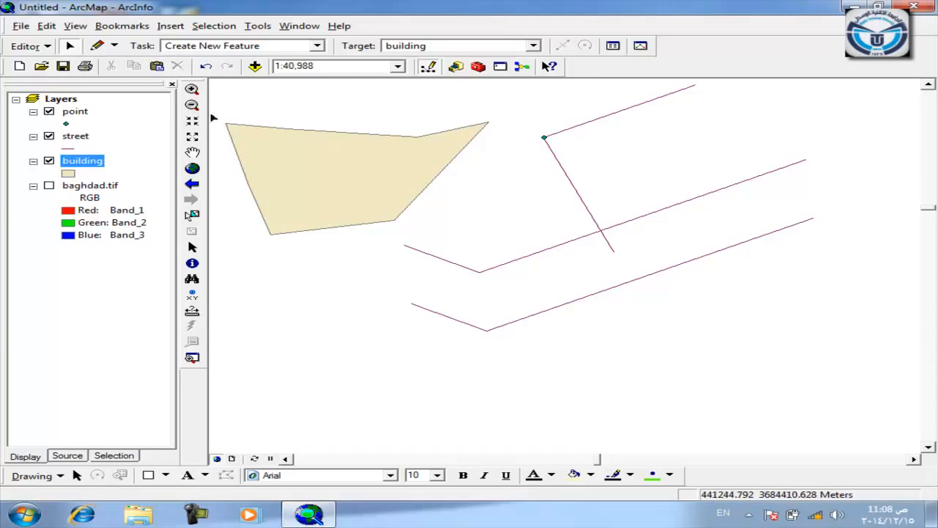
Set the edit task to Select Features Using a Line and the target layer to street
{"action": "left_click", "coordinate": [317, 47]}
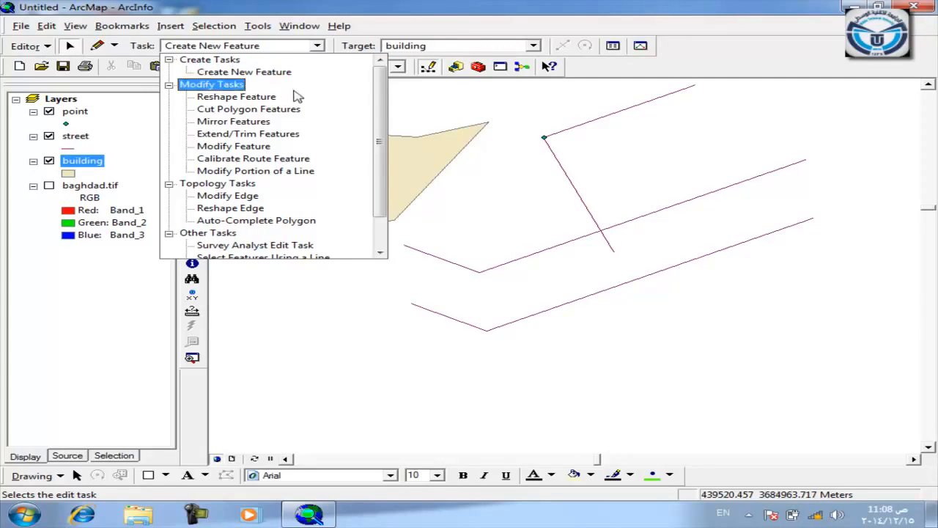
{"action": "left_click_drag", "start_coordinate": [381, 126], "coordinate": [381, 158]}
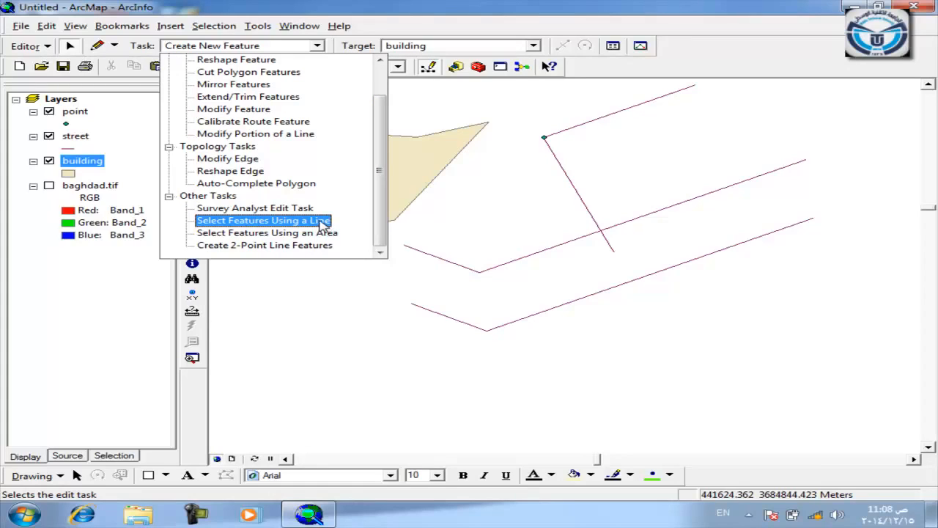
{"action": "left_click", "coordinate": [323, 222]}
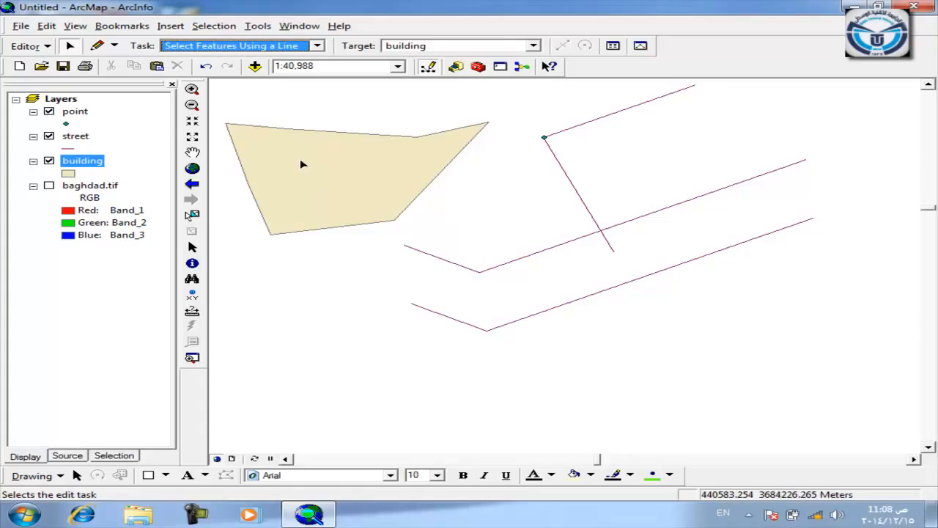
{"action": "left_click", "coordinate": [76, 136]}
{"action": "left_click", "coordinate": [533, 45]}
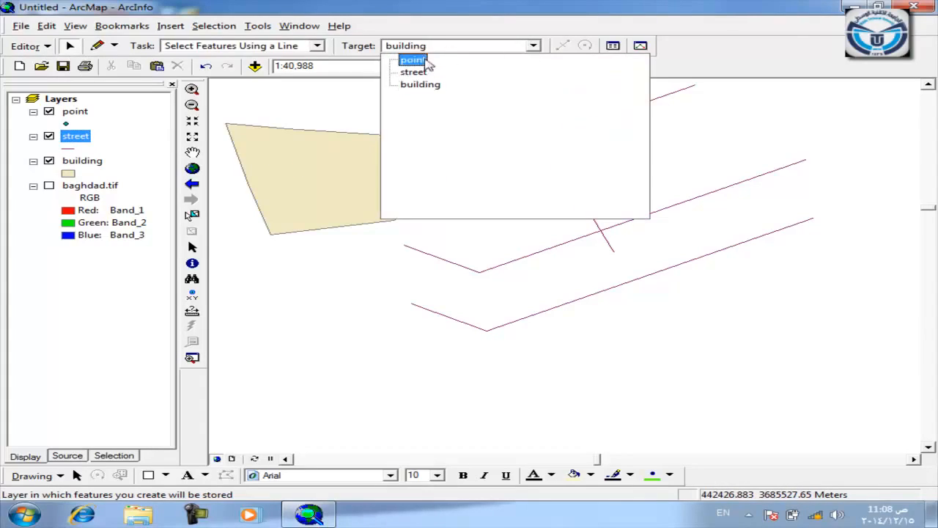
{"action": "left_click", "coordinate": [415, 72]}
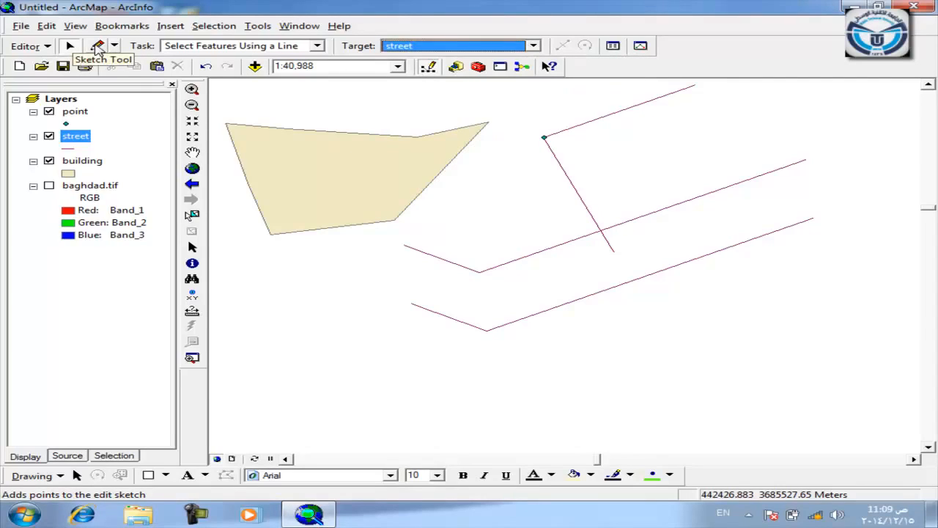
Sketch a line from above the building across both streets to select them
{"action": "left_click", "coordinate": [97, 47]}
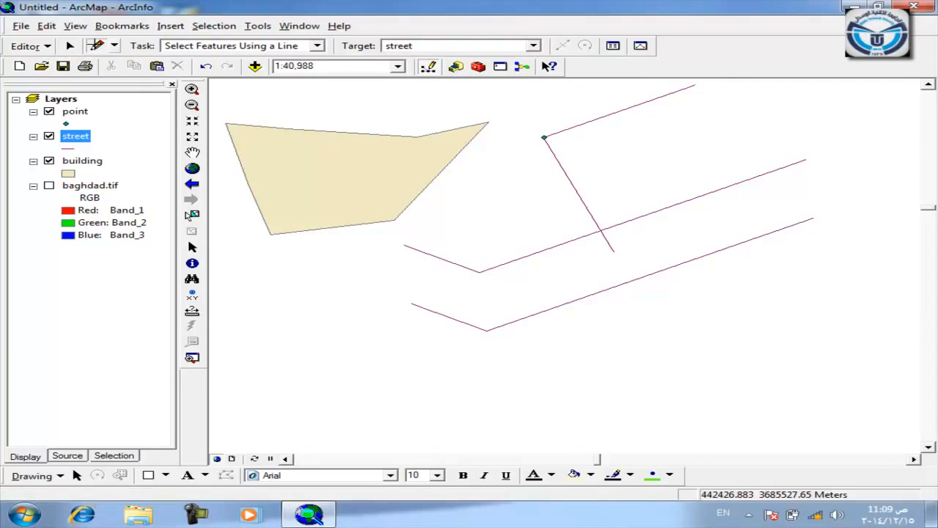
{"action": "left_click", "coordinate": [356, 105]}
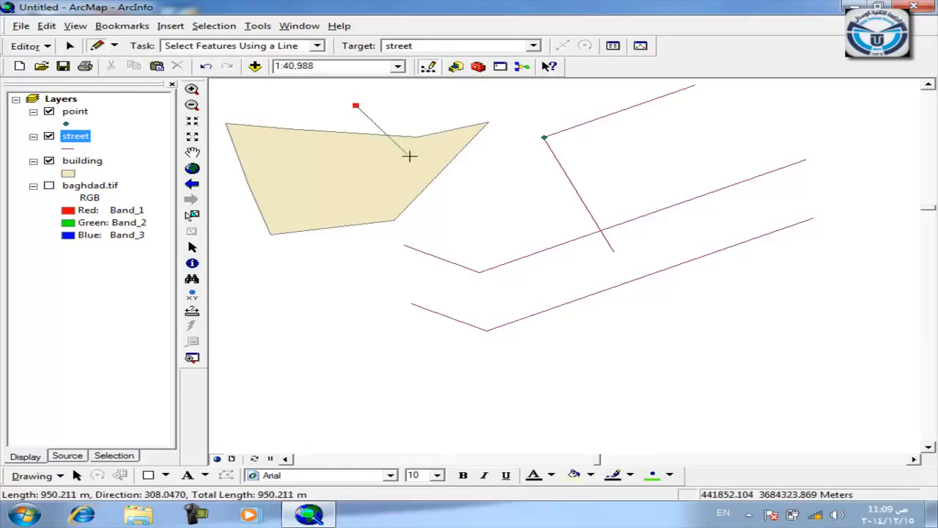
{"action": "left_click", "coordinate": [611, 320]}
{"action": "double_click", "coordinate": [610, 319]}
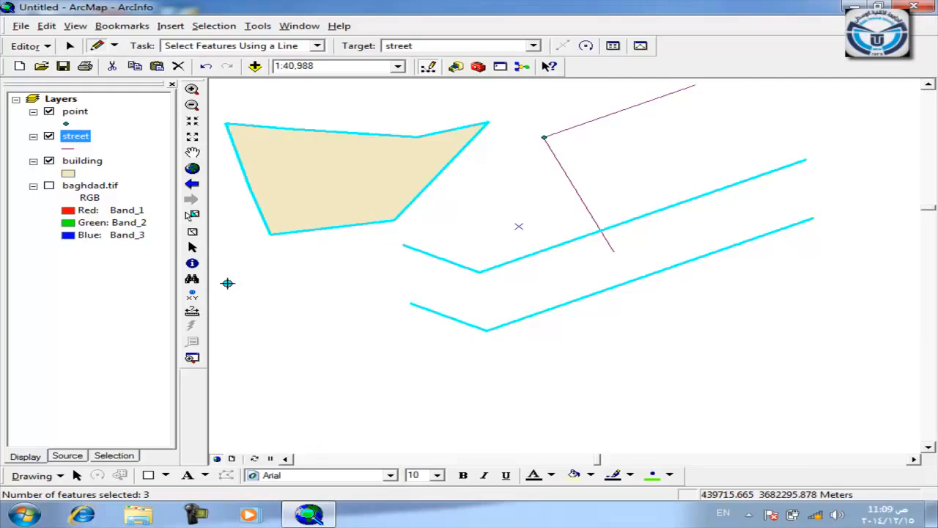
With the Edit tool, click an empty map area to deselect the building and streets
{"action": "left_click", "coordinate": [70, 46]}
{"action": "left_click", "coordinate": [290, 279]}
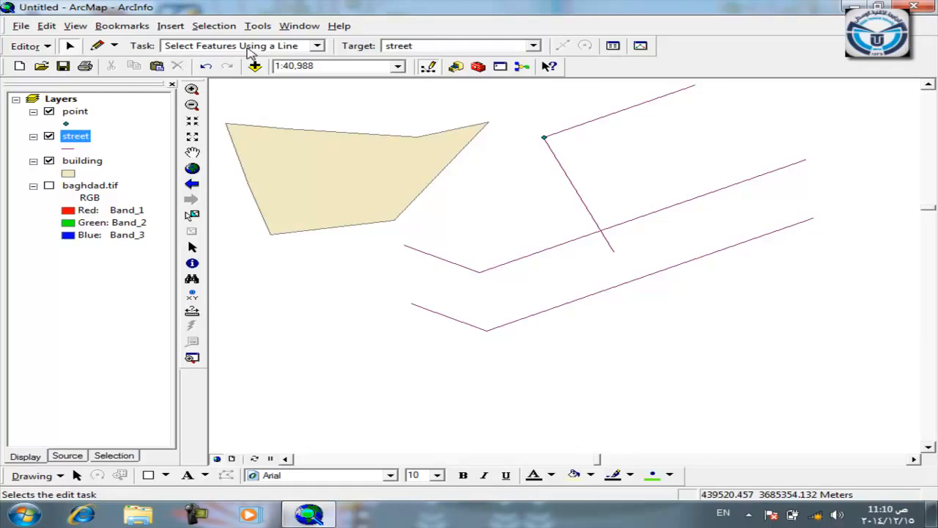
Switch the edit task to Modify Feature and show the building pentagon's vertices
{"action": "left_click", "coordinate": [318, 46]}
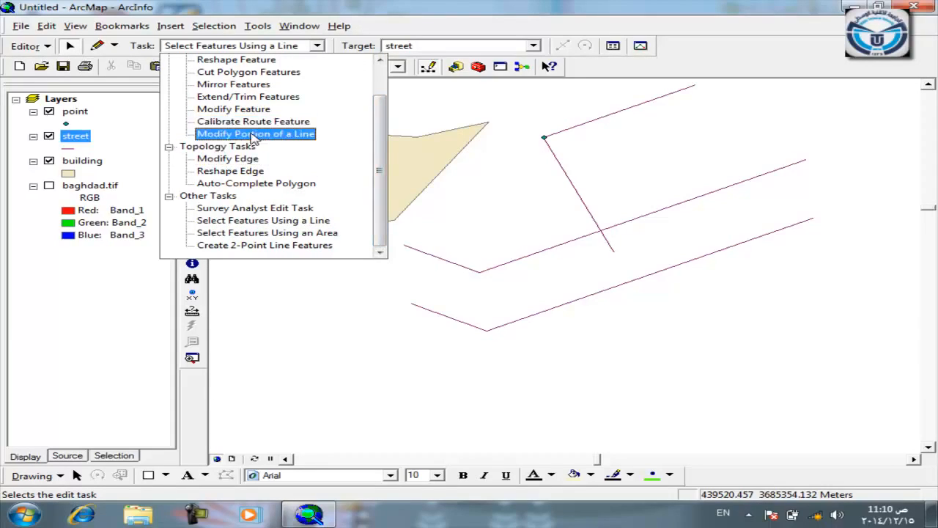
{"action": "left_click", "coordinate": [238, 108]}
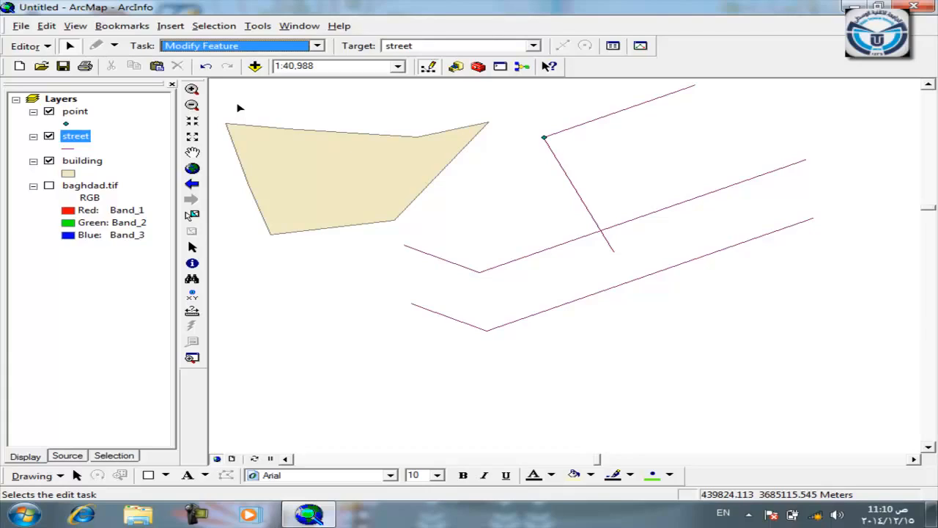
{"action": "left_click", "coordinate": [289, 130]}
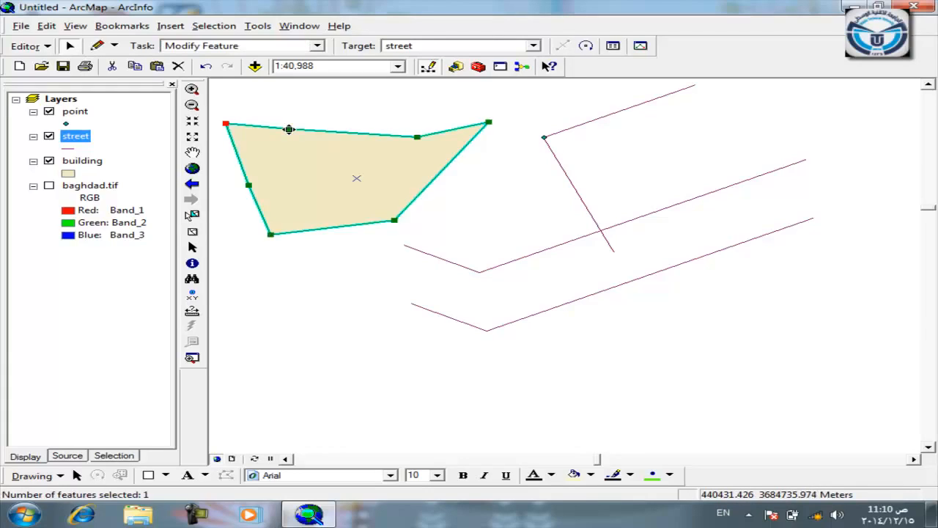
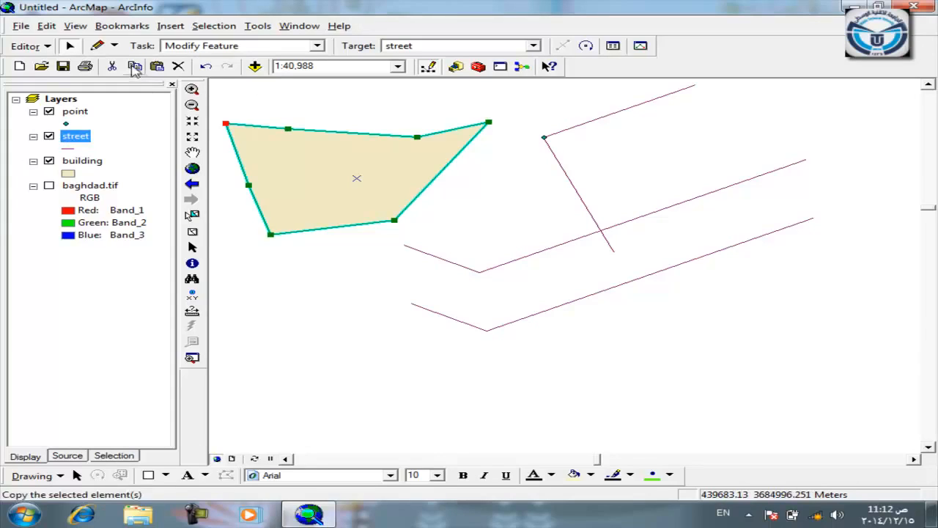
Choose the Intersection Tool from the sketch tool palette
{"action": "left_click", "coordinate": [115, 46]}
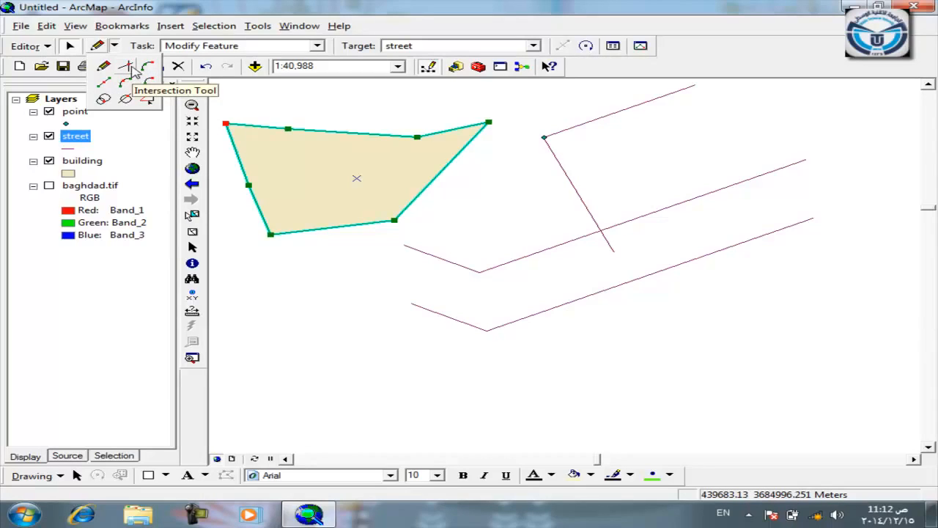
{"action": "left_click", "coordinate": [129, 69]}
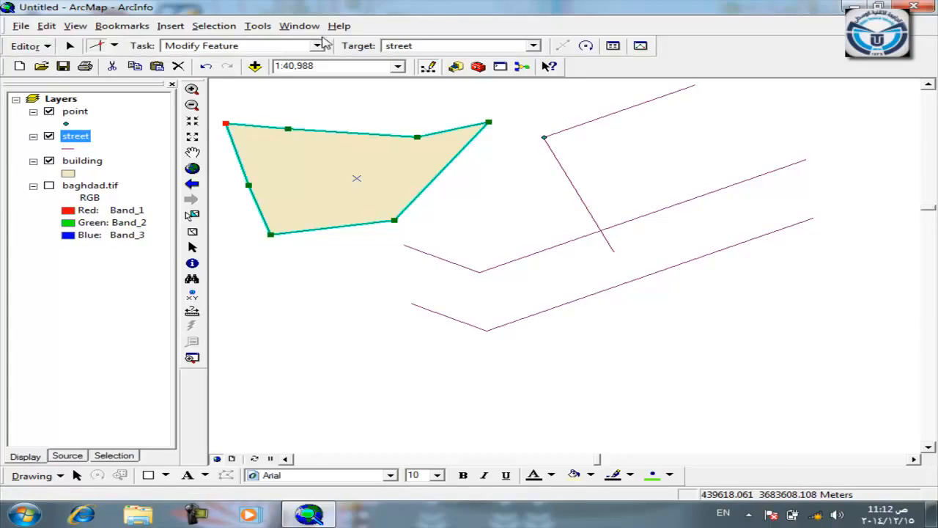
Switch the edit task to Create New Feature and activate the Intersection sketch tool
{"action": "left_click", "coordinate": [316, 46]}
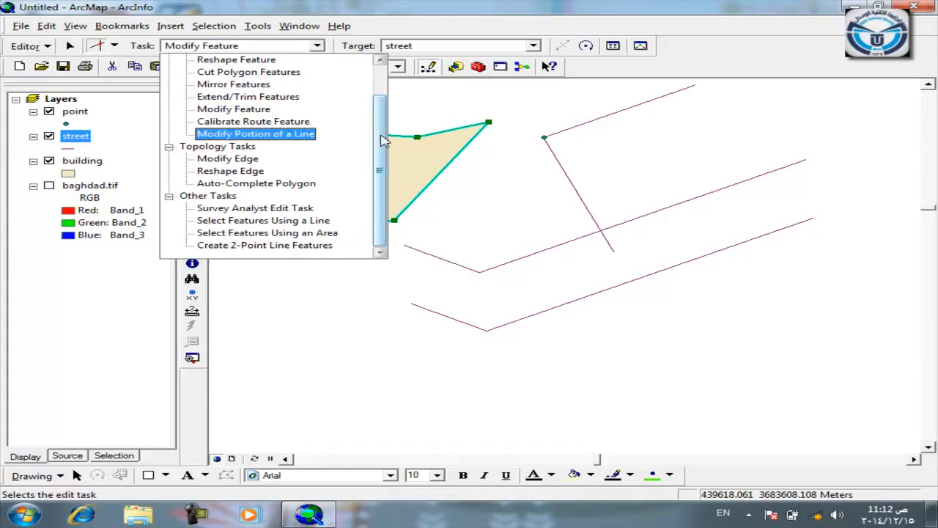
{"action": "left_click_drag", "start_coordinate": [383, 140], "coordinate": [403, 110]}
{"action": "left_click", "coordinate": [275, 76]}
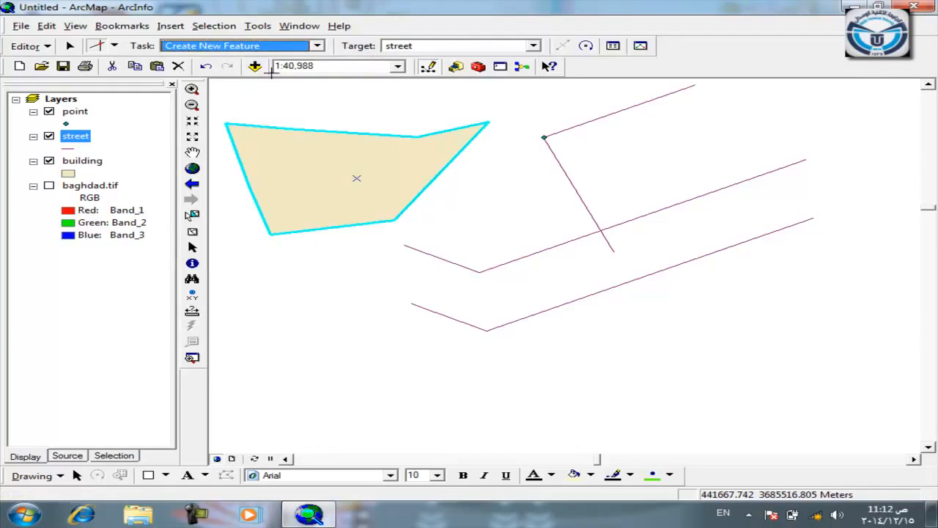
{"action": "left_click", "coordinate": [99, 46]}
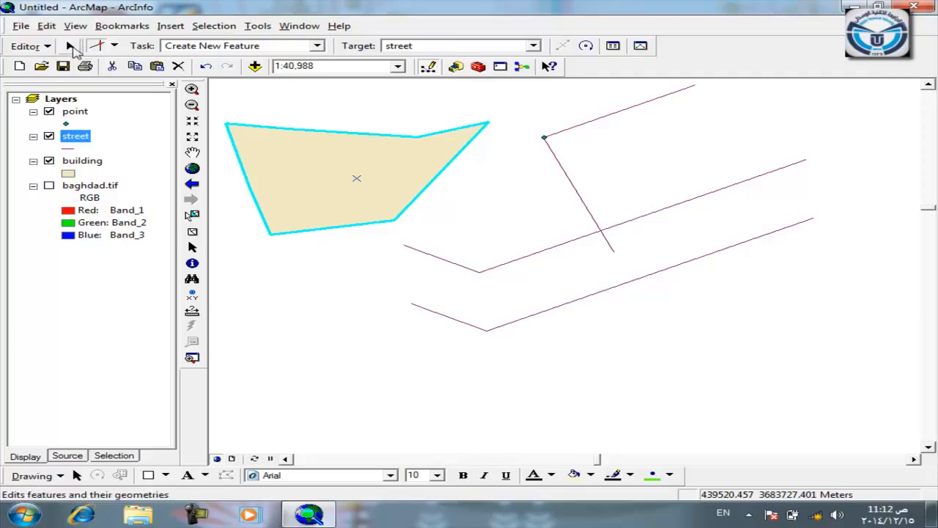
{"action": "left_click", "coordinate": [47, 46]}
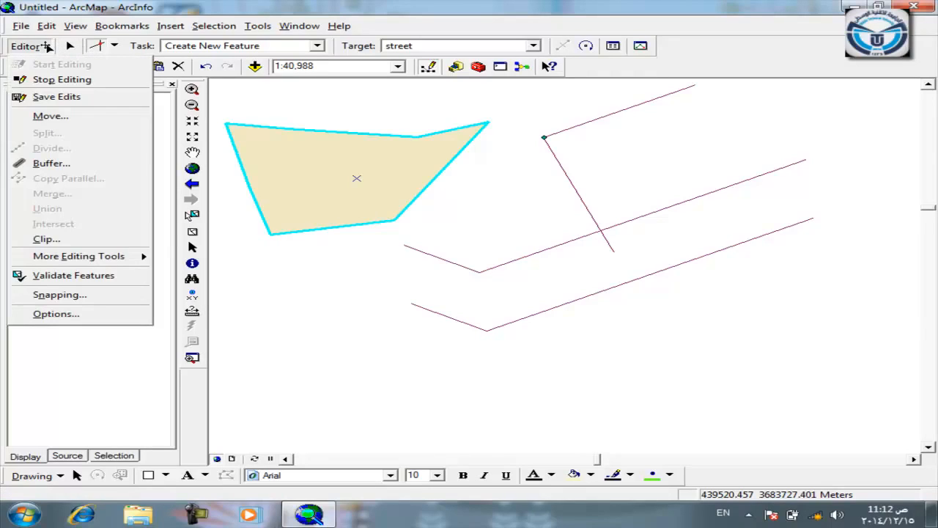
{"action": "left_click", "coordinate": [46, 46]}
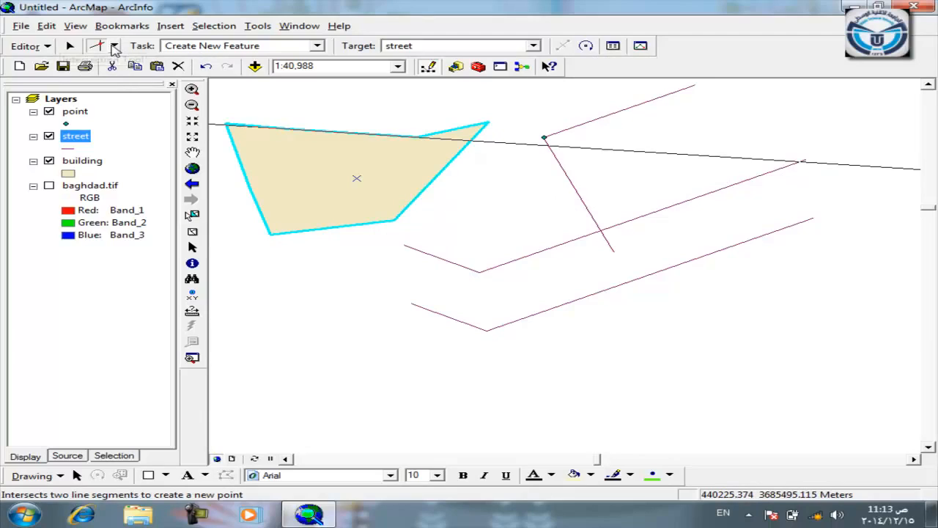
Return to the Edit tool and deselect the building, discarding the intersection sketch
{"action": "left_click", "coordinate": [115, 47]}
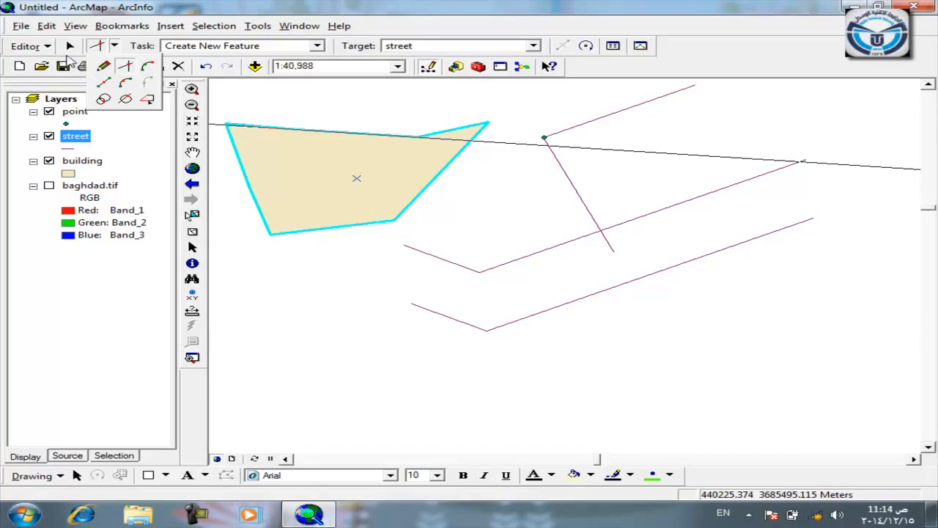
{"action": "left_click", "coordinate": [68, 47]}
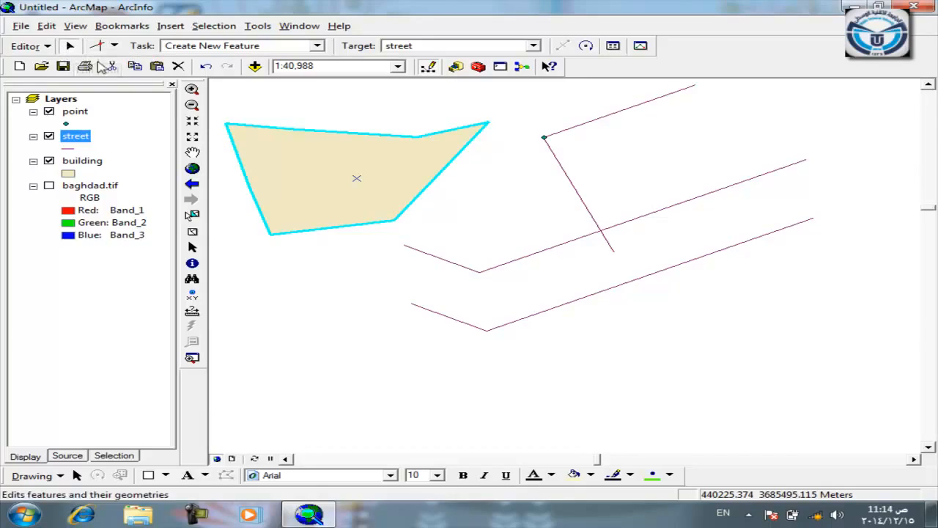
{"action": "left_click", "coordinate": [340, 268]}
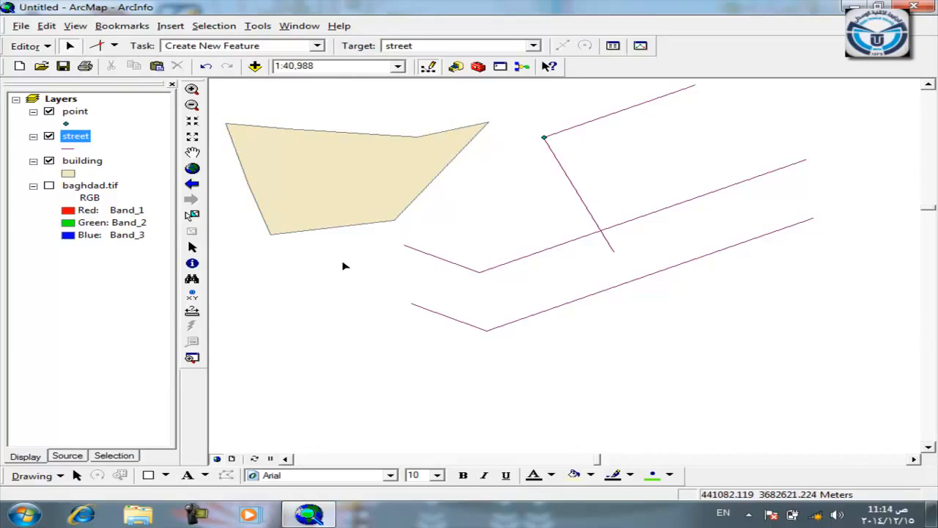
{"action": "left_click", "coordinate": [45, 47]}
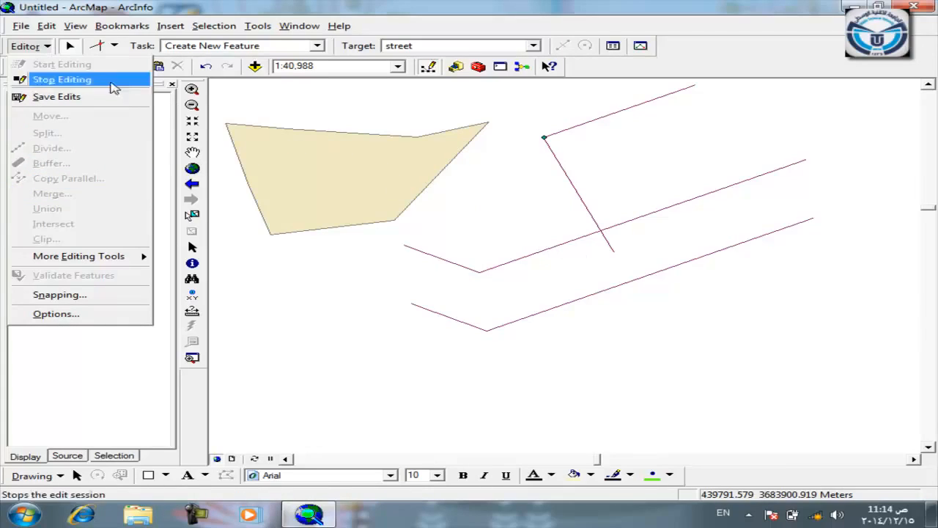
Move the middle street line by Delta X 1000 and Delta Y 1000
{"action": "left_click", "coordinate": [72, 47]}
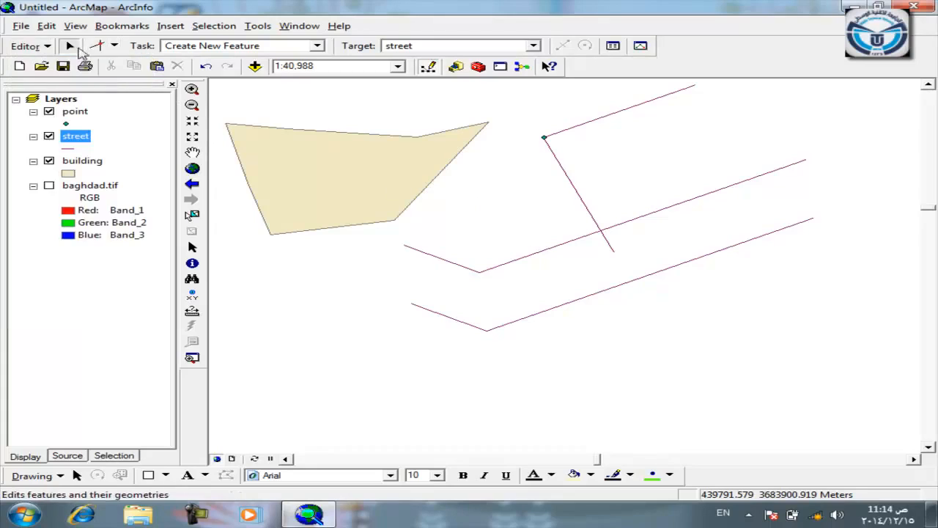
{"action": "left_click", "coordinate": [523, 258]}
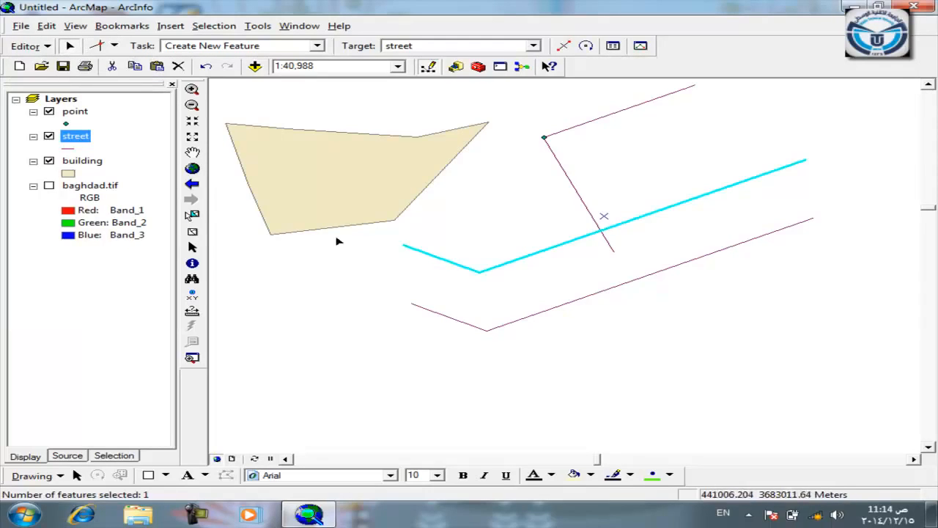
{"action": "left_click", "coordinate": [46, 46]}
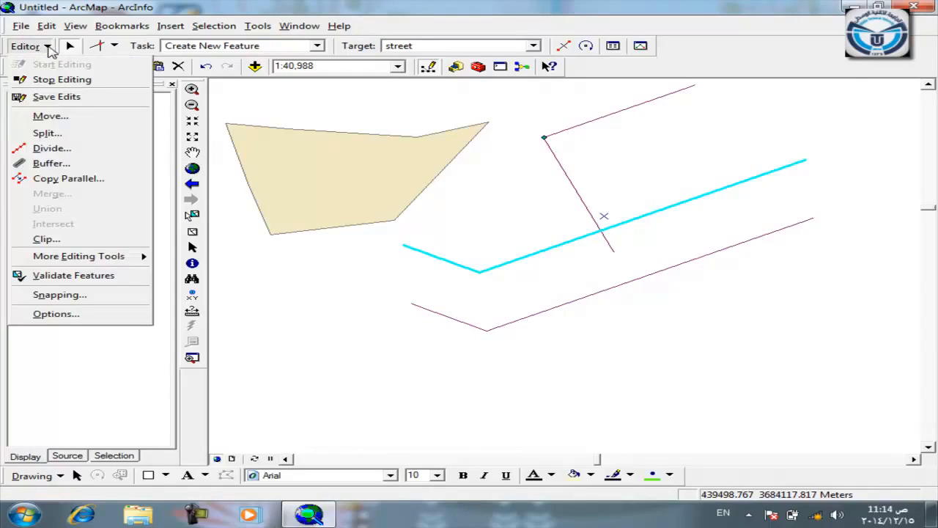
{"action": "left_click", "coordinate": [61, 116]}
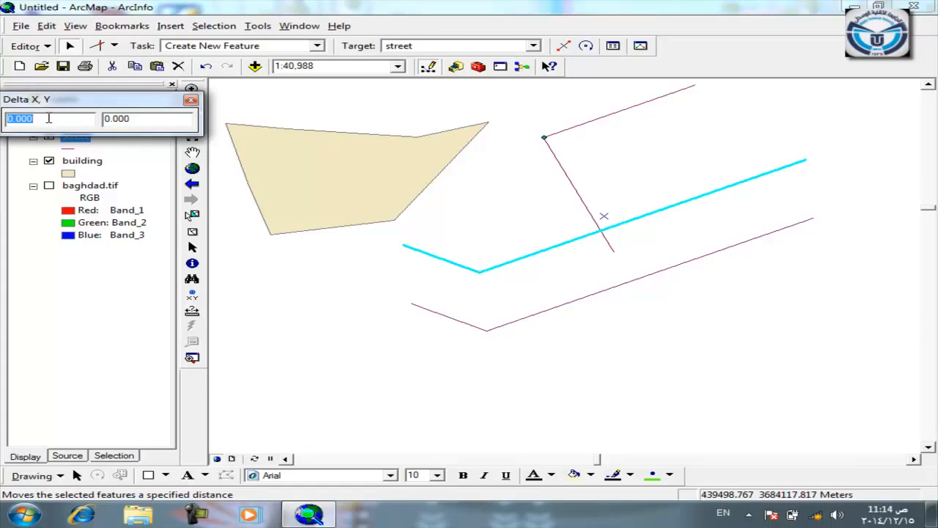
{"action": "type", "text": "100"}
{"action": "left_click_drag", "start_coordinate": [135, 119], "coordinate": [88, 117]}
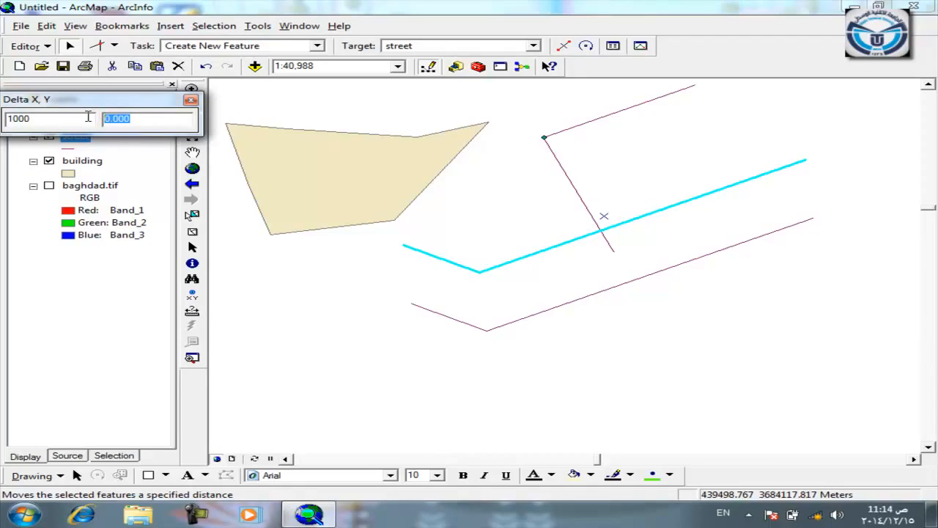
{"action": "type", "text": "1000"}
{"action": "key", "text": "Return"}
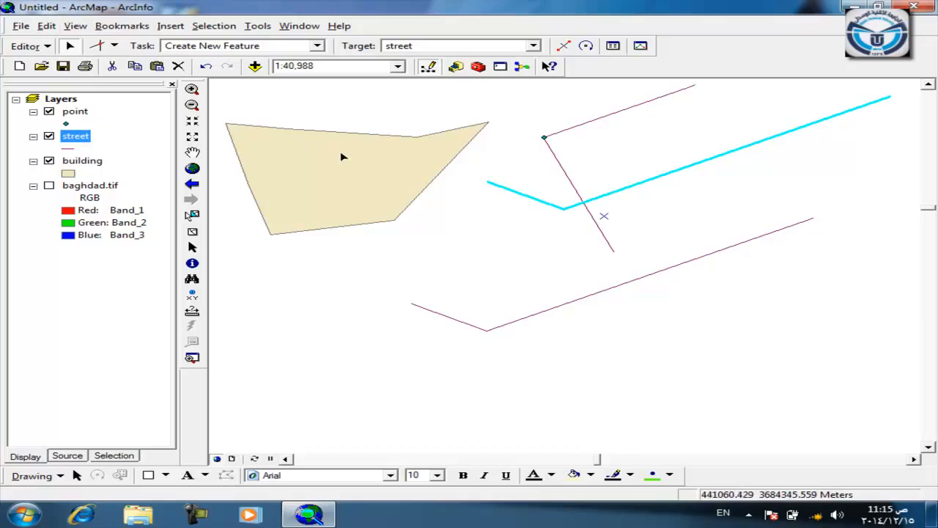
Select the street-corner point and move it by Delta X 1000
{"action": "left_click", "coordinate": [511, 125]}
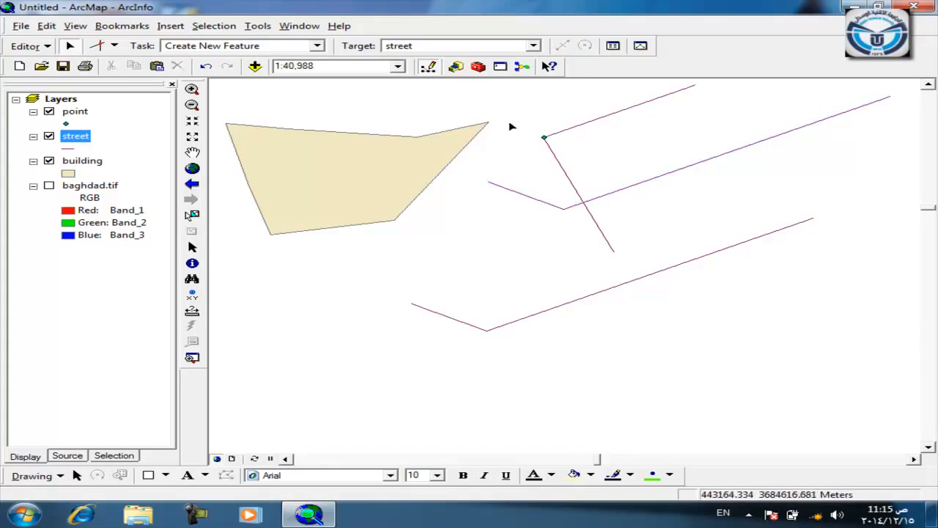
{"action": "left_click", "coordinate": [545, 139]}
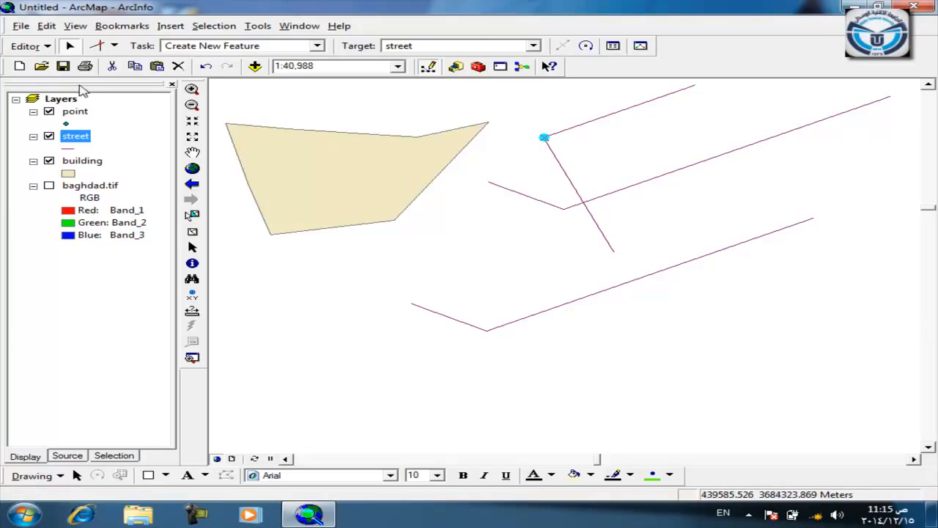
{"action": "left_click", "coordinate": [48, 46]}
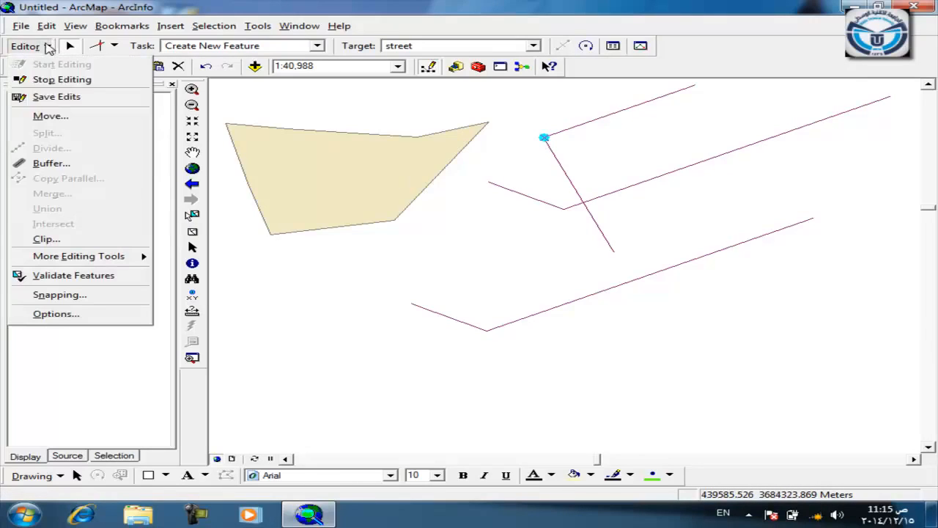
{"action": "left_click", "coordinate": [53, 117]}
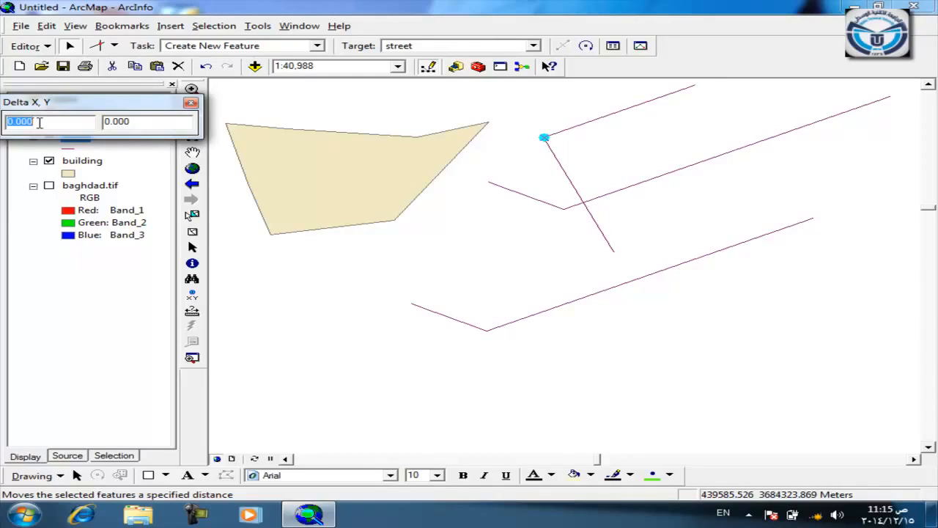
{"action": "type", "text": "1000"}
{"action": "key", "text": "Tab"}
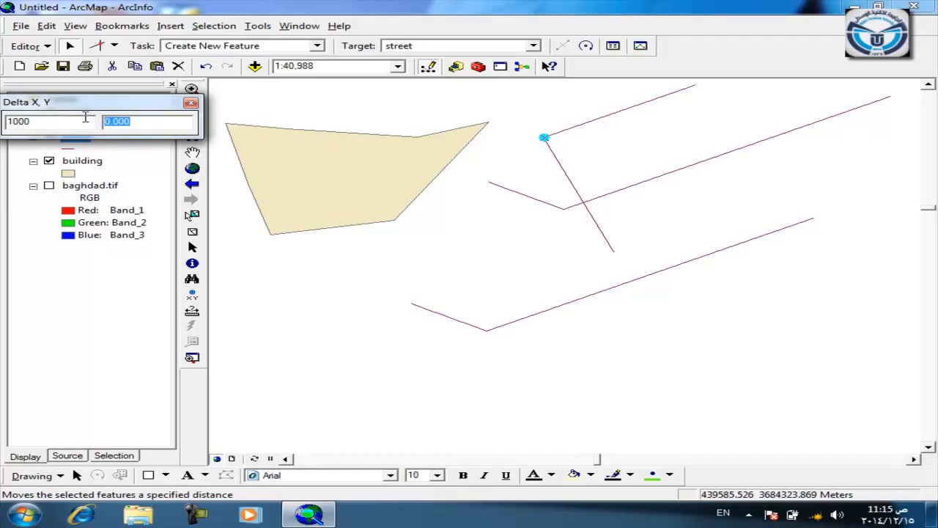
{"action": "type", "text": "1000"}
{"action": "key", "text": "Return"}
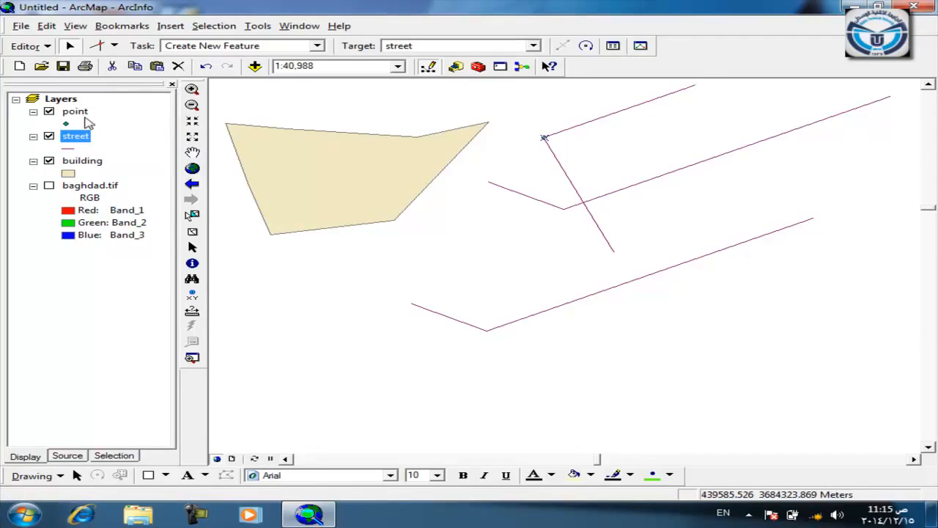
Clear the street selection and make point the target layer for new features
{"action": "left_click", "coordinate": [543, 140]}
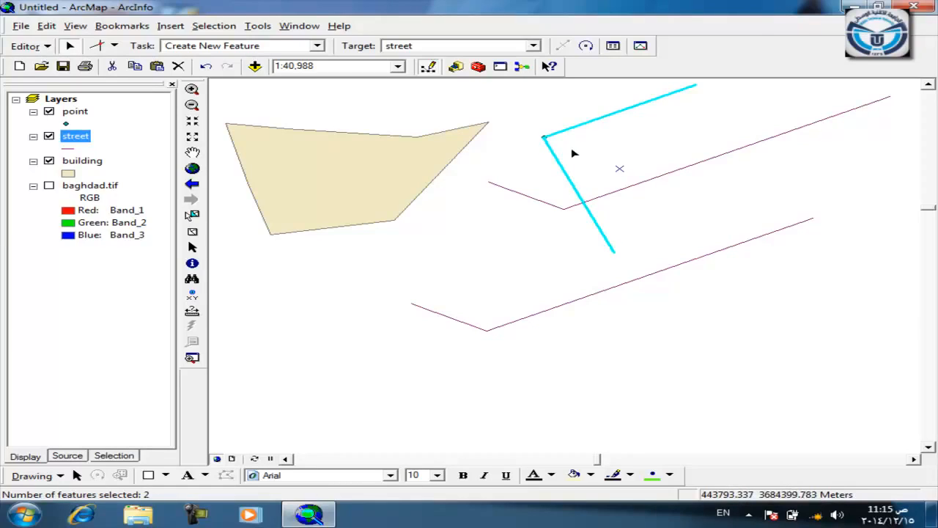
{"action": "left_click", "coordinate": [540, 167]}
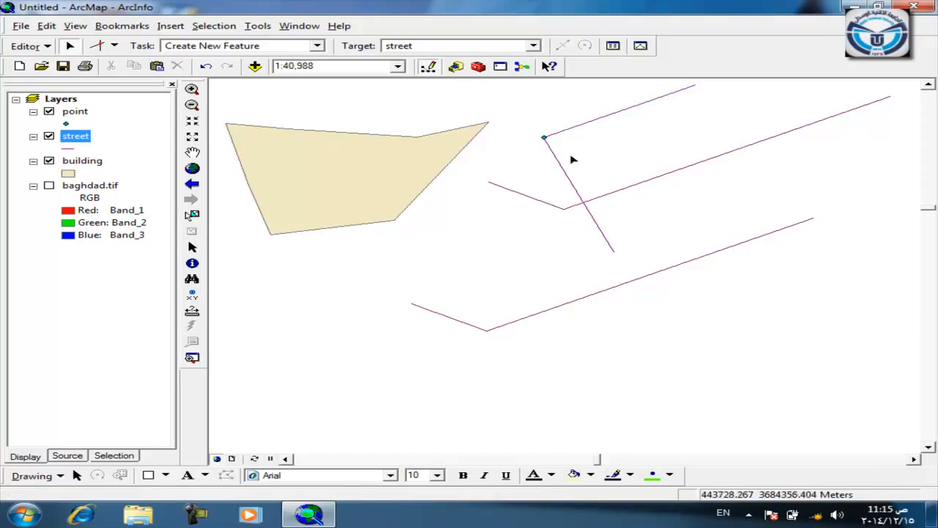
{"action": "left_click", "coordinate": [77, 113]}
{"action": "left_click", "coordinate": [529, 47]}
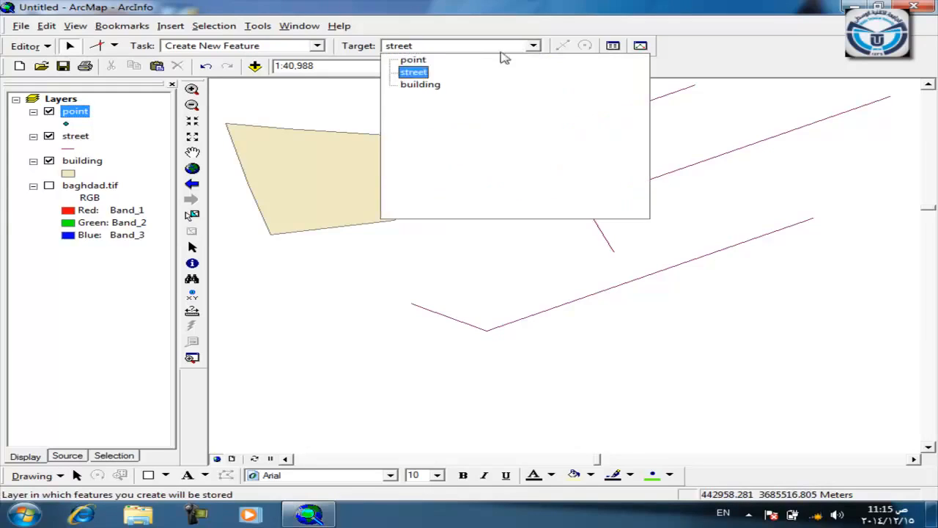
{"action": "left_click", "coordinate": [413, 59]}
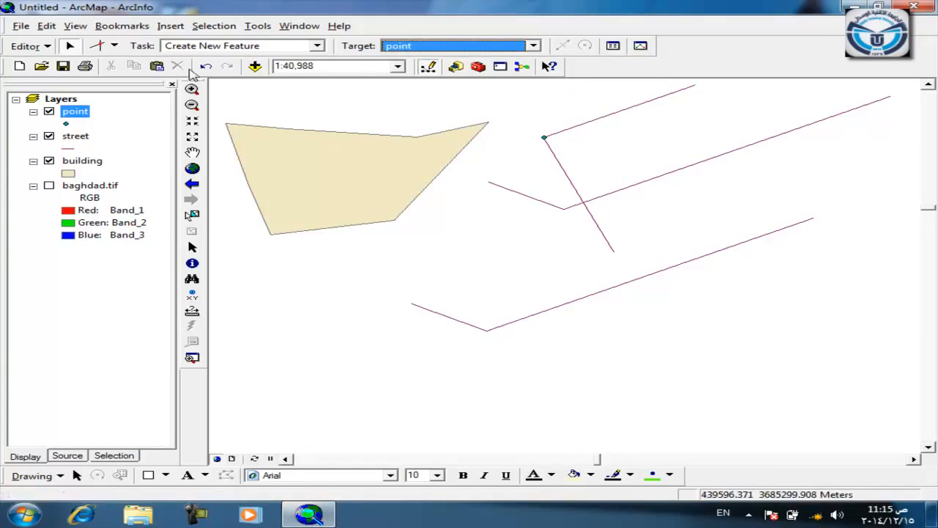
Place a new point below the building and move it by Delta X 1000
{"action": "left_click", "coordinate": [114, 45]}
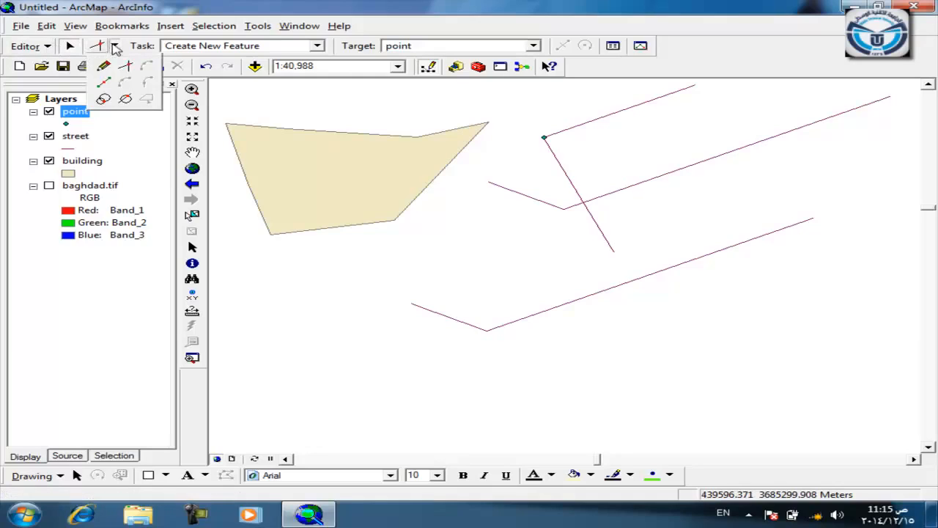
{"action": "left_click", "coordinate": [321, 305]}
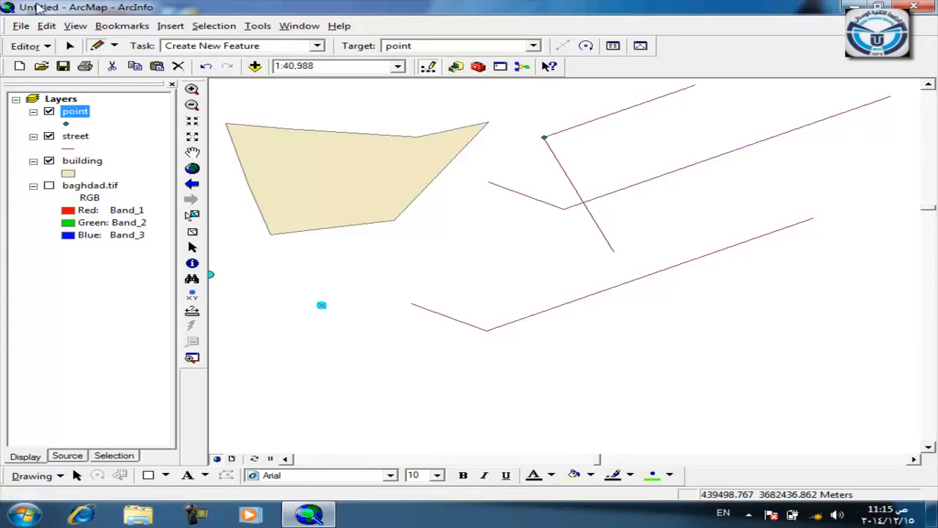
{"action": "left_click", "coordinate": [48, 45]}
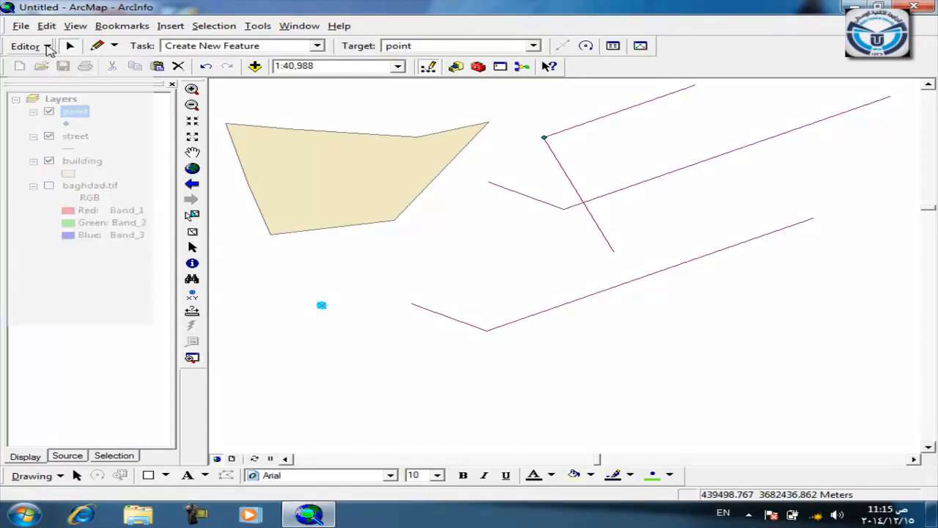
{"action": "left_click", "coordinate": [59, 115]}
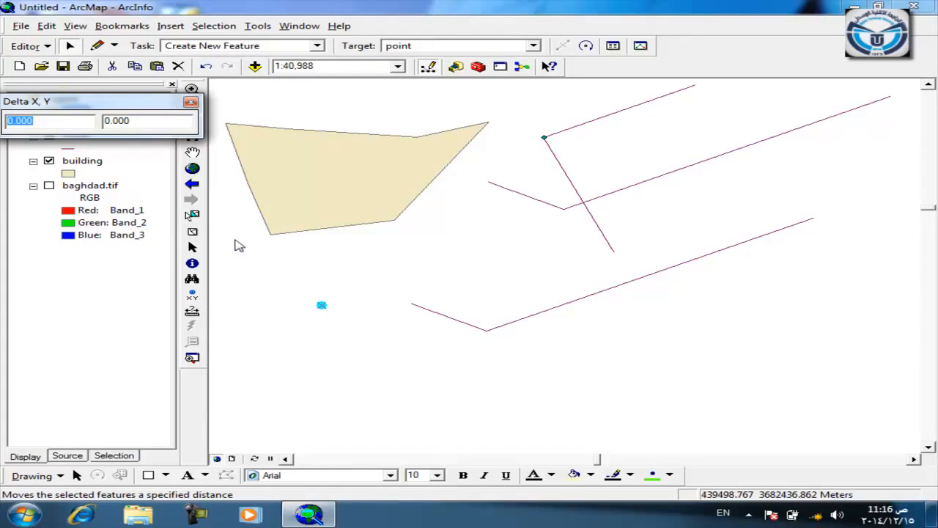
{"action": "type", "text": "1000"}
{"action": "left_click_drag", "start_coordinate": [130, 121], "coordinate": [107, 123]}
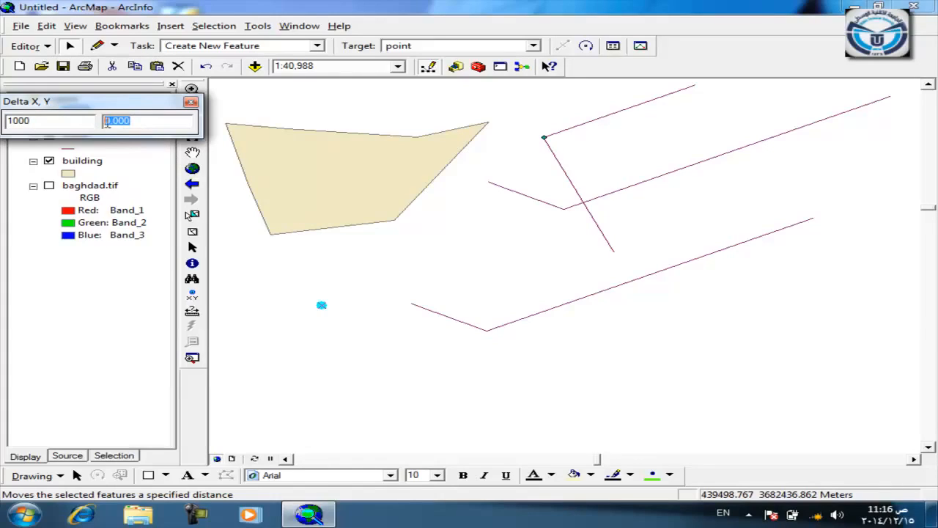
{"action": "type", "text": "1000"}
{"action": "key", "text": "Return"}
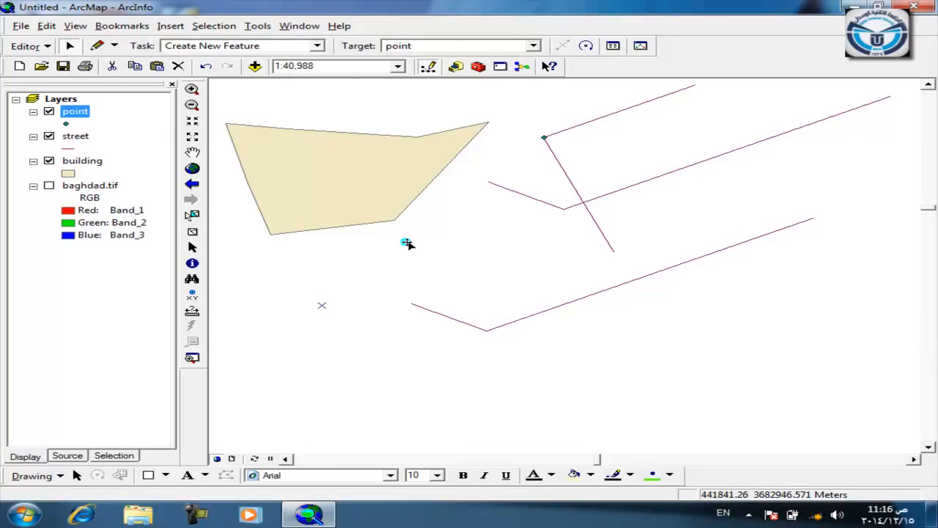
Select the diagonal street line and open its Split dialog, showing length 2000.000
{"action": "left_click", "coordinate": [460, 261]}
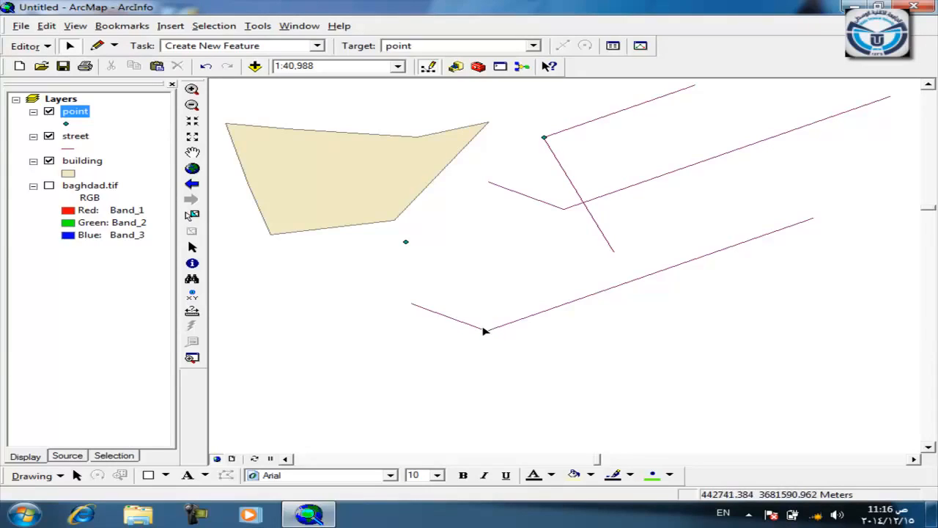
{"action": "left_click", "coordinate": [597, 227]}
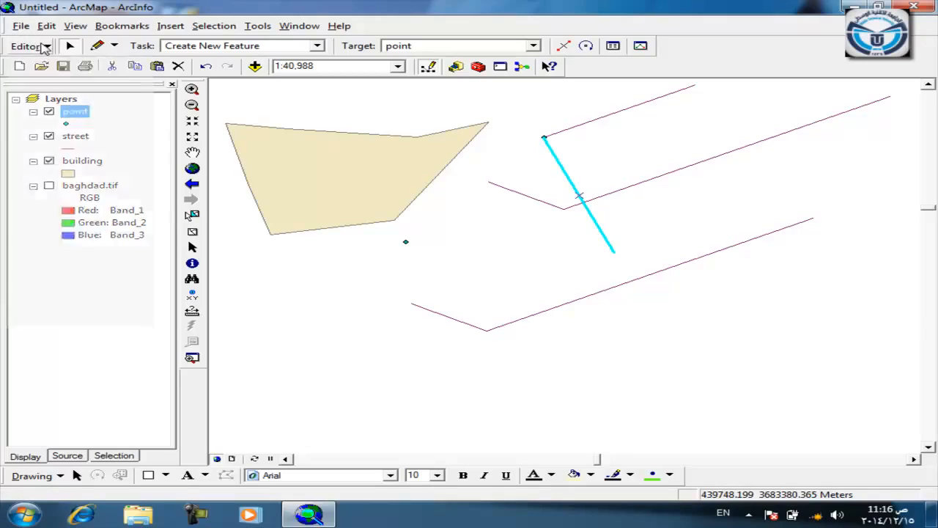
{"action": "left_click", "coordinate": [42, 47]}
{"action": "left_click", "coordinate": [44, 134]}
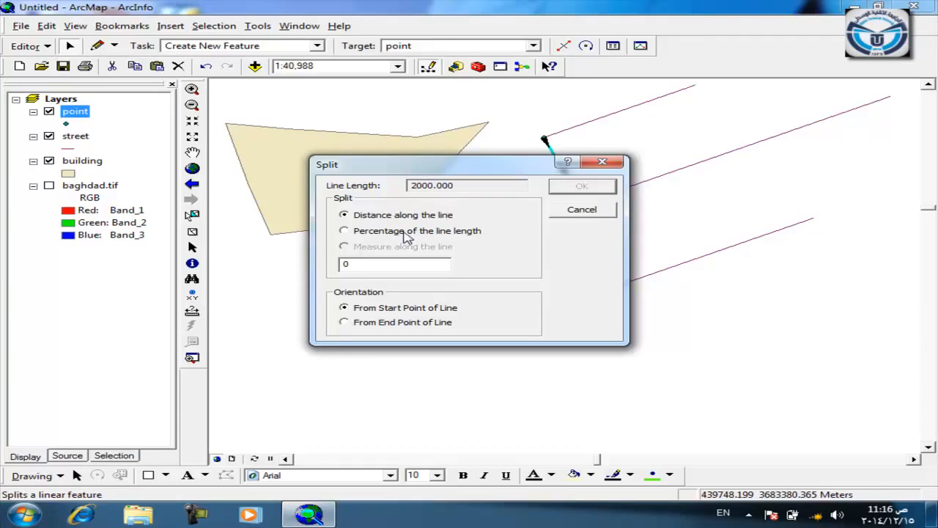
Toggle Split between Percentage and Distance, check the 2000.000 length, then close without splitting
{"action": "left_click", "coordinate": [344, 230]}
{"action": "left_click", "coordinate": [345, 215]}
{"action": "left_click_drag", "start_coordinate": [460, 185], "coordinate": [398, 187]}
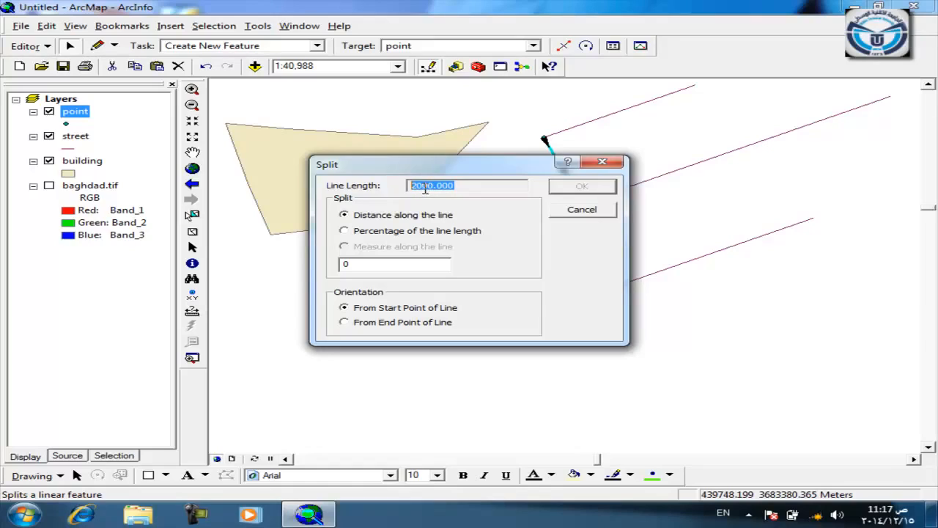
{"action": "left_click", "coordinate": [428, 187]}
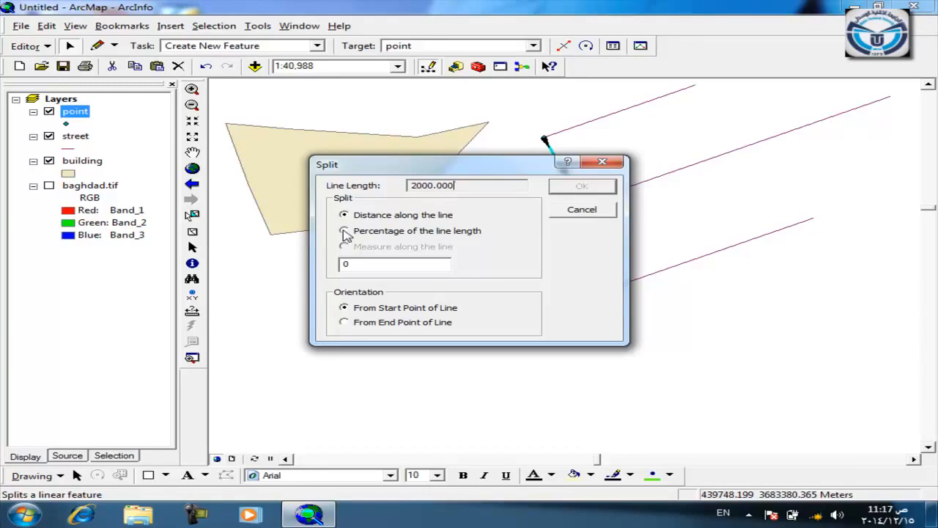
{"action": "left_click", "coordinate": [600, 163]}
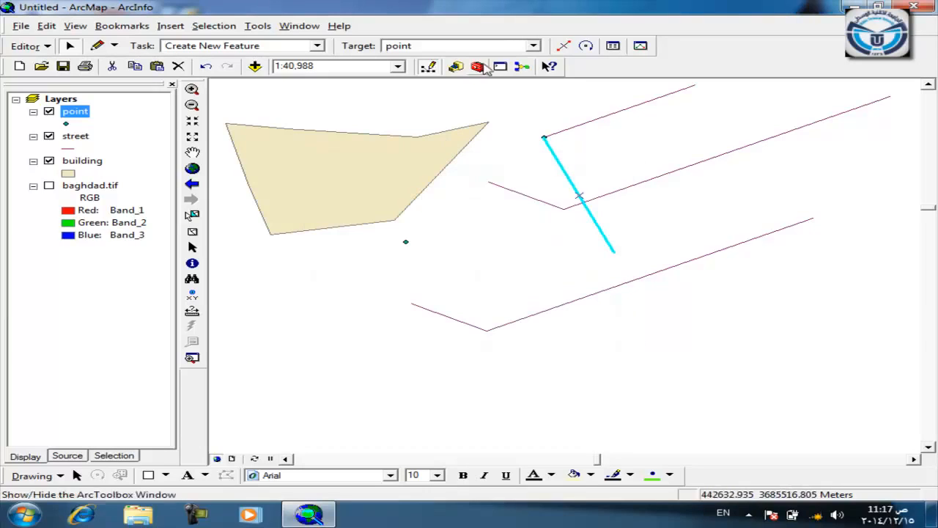
Make street the editing target layer and select it in the Table of Contents
{"action": "left_click", "coordinate": [533, 45]}
{"action": "left_click", "coordinate": [434, 73]}
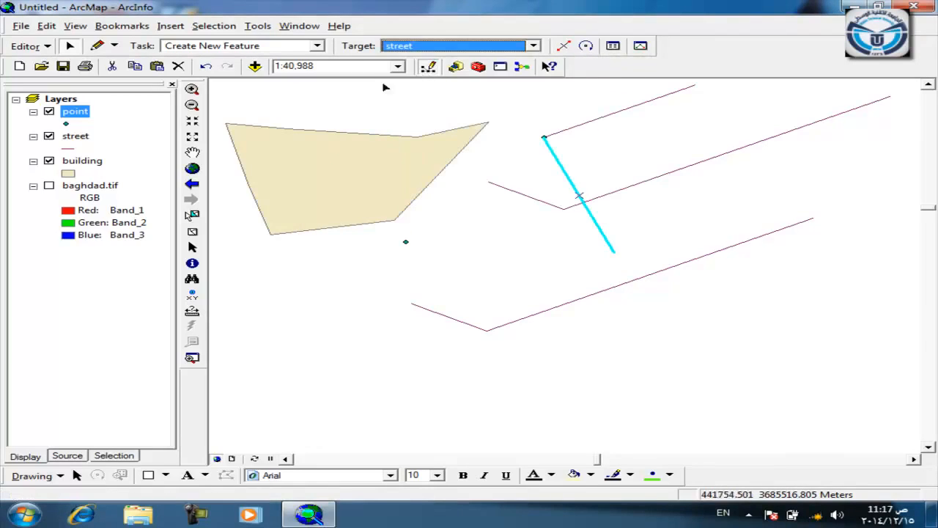
{"action": "left_click", "coordinate": [75, 137]}
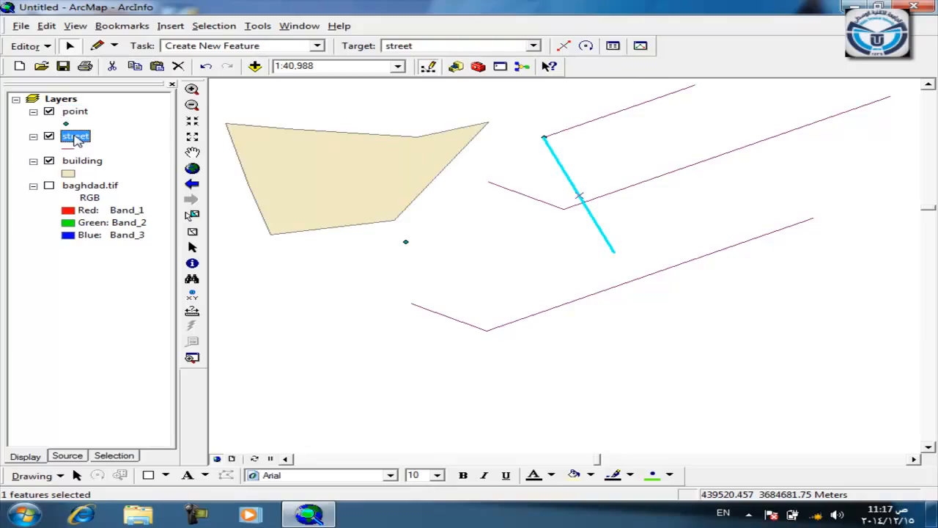
Reopen Split for the diagonal street, toggle Percentage and Distance, then close without splitting
{"action": "left_click", "coordinate": [30, 46]}
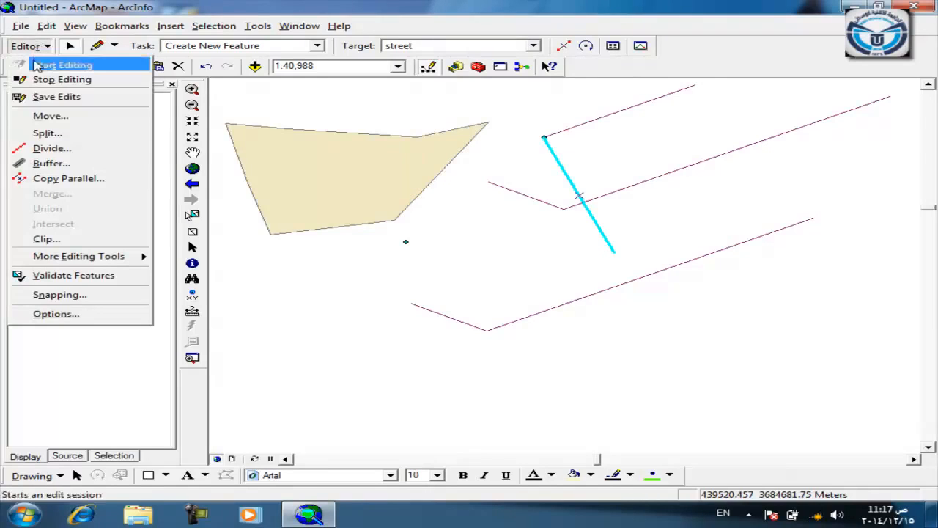
{"action": "left_click", "coordinate": [59, 134]}
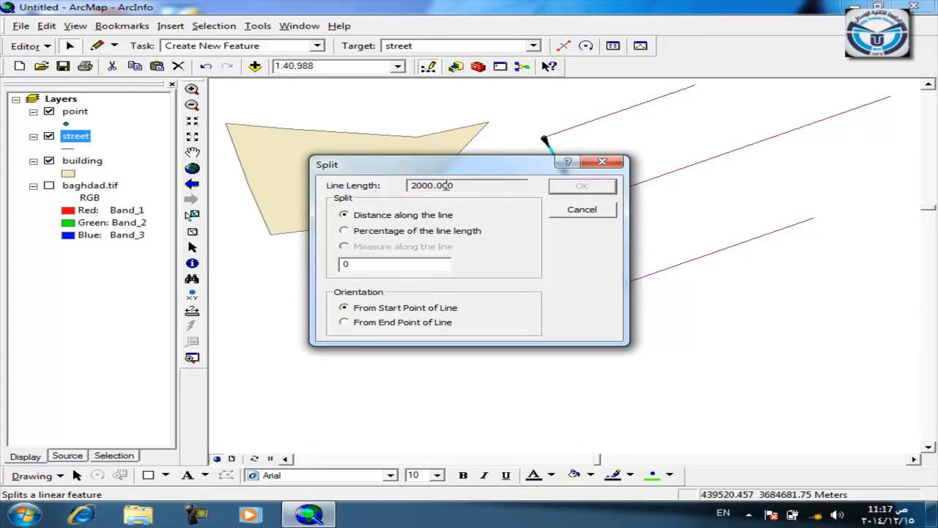
{"action": "double_click", "coordinate": [456, 186]}
{"action": "double_click", "coordinate": [436, 184]}
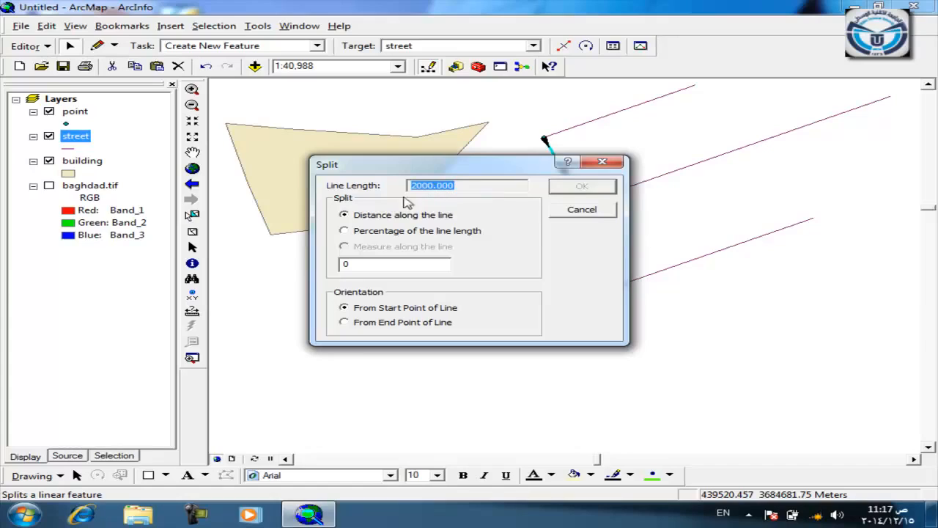
{"action": "left_click", "coordinate": [345, 231]}
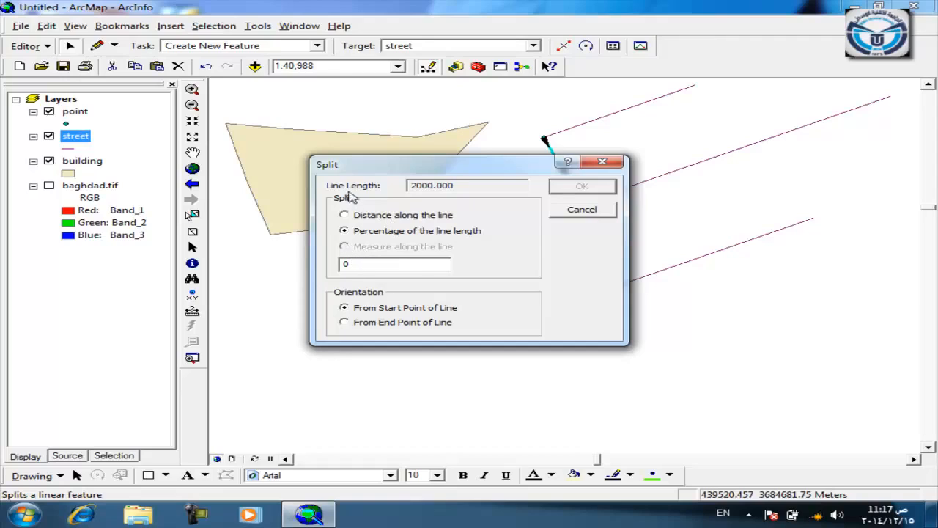
{"action": "left_click", "coordinate": [344, 215]}
{"action": "left_click", "coordinate": [599, 162]}
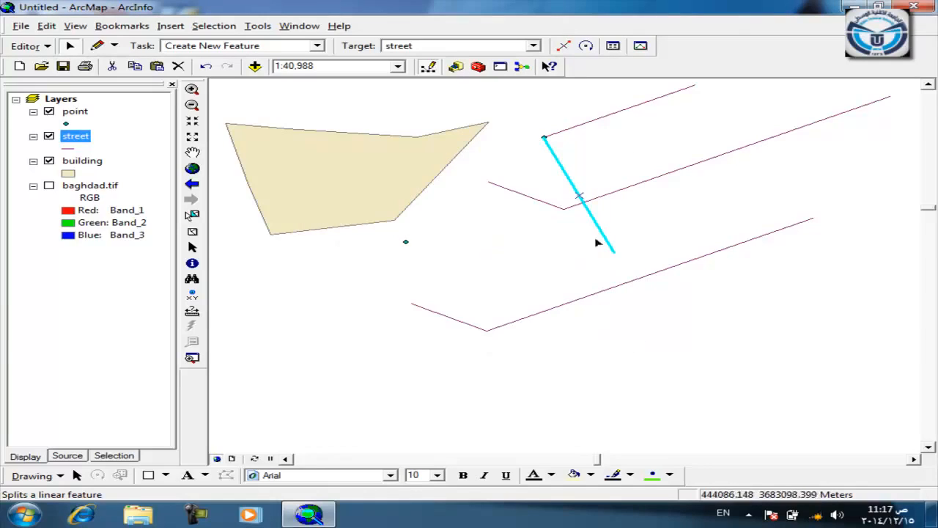
Select the lower street line and open its Split dialog, showing length 5249.948
{"action": "left_click", "coordinate": [571, 302]}
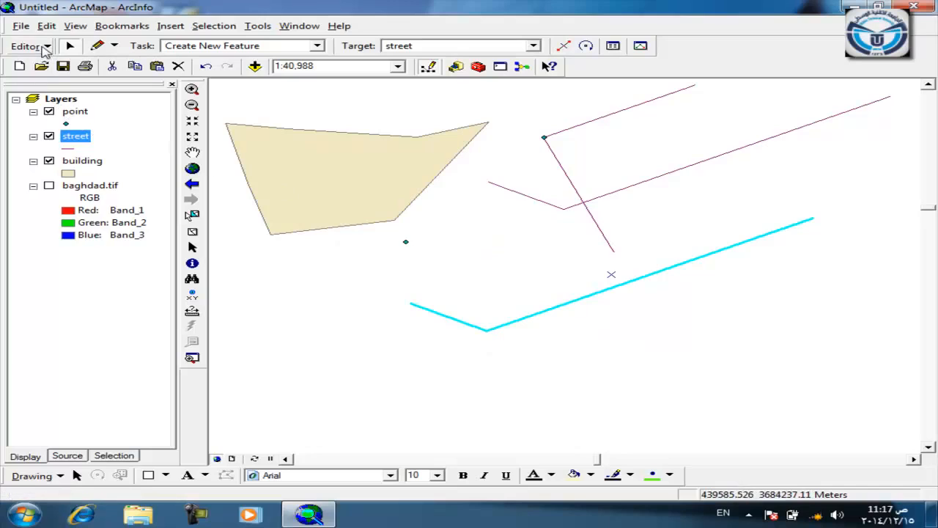
{"action": "left_click", "coordinate": [42, 47]}
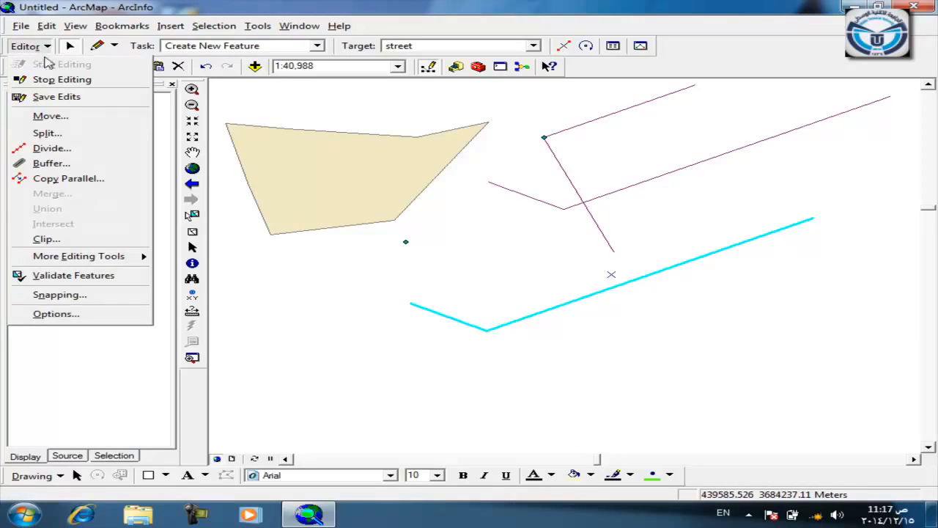
{"action": "left_click", "coordinate": [48, 133]}
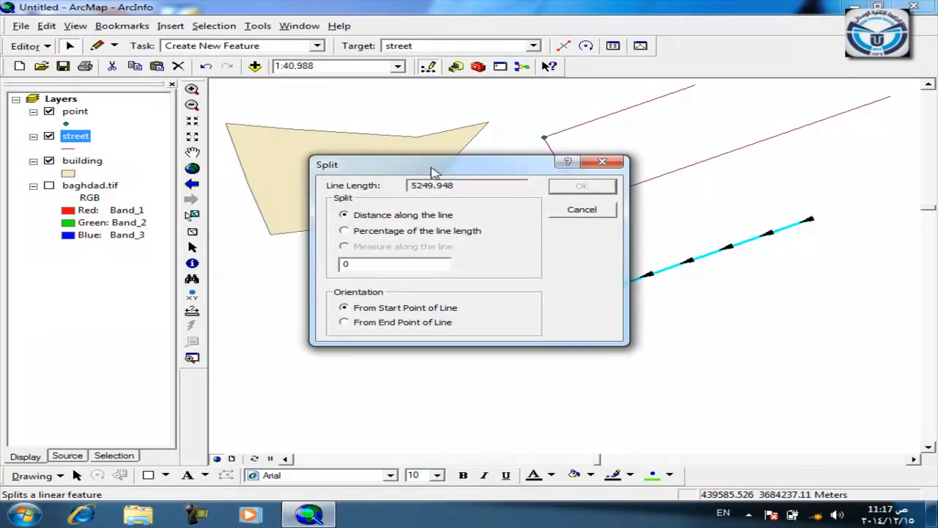
{"action": "left_click_drag", "start_coordinate": [433, 172], "coordinate": [246, 185]}
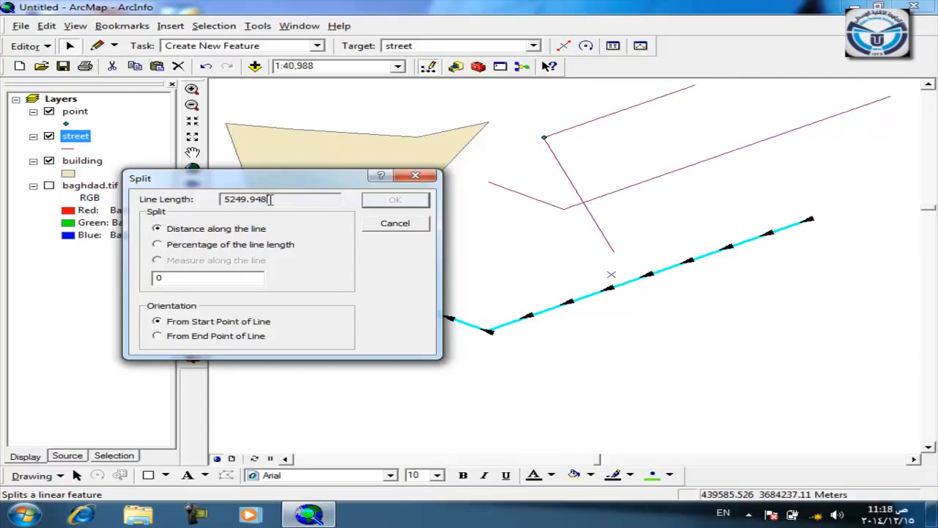
{"action": "double_click", "coordinate": [247, 196]}
{"action": "double_click", "coordinate": [248, 195]}
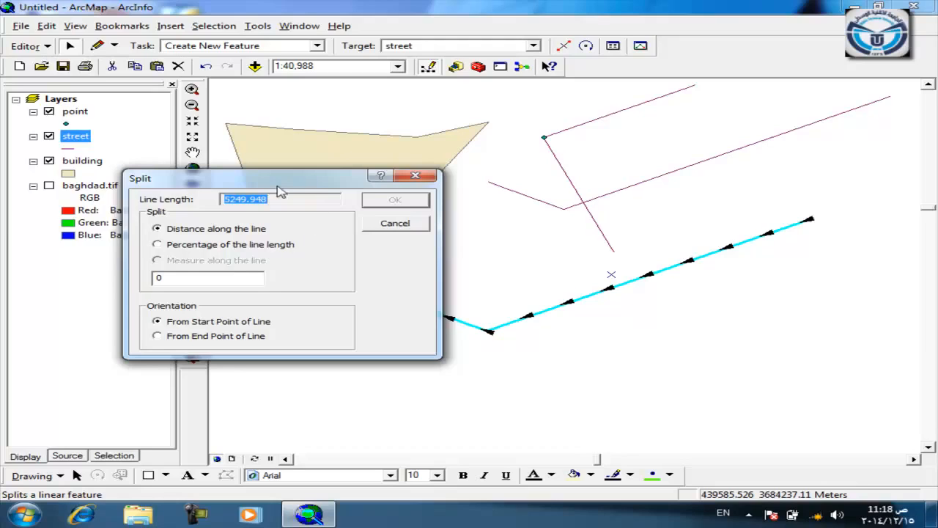
{"action": "left_click_drag", "start_coordinate": [268, 183], "coordinate": [280, 110]}
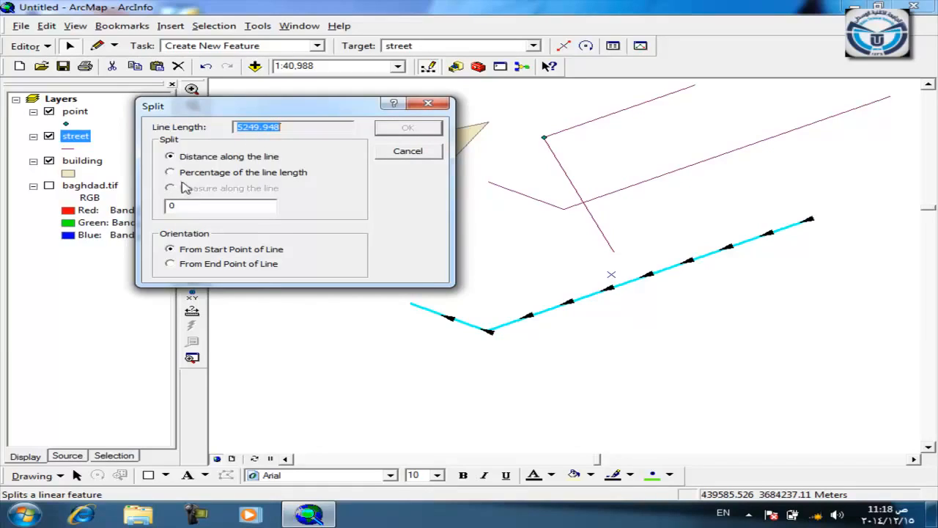
Split it 1000 from its start and drag the short piece down-right
{"action": "double_click", "coordinate": [173, 205]}
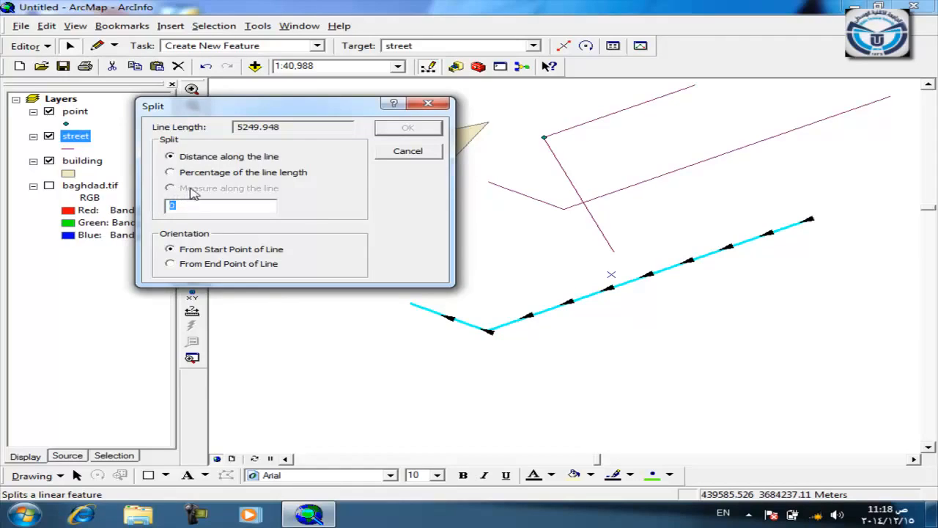
{"action": "type", "text": "1000"}
{"action": "left_click", "coordinate": [405, 129]}
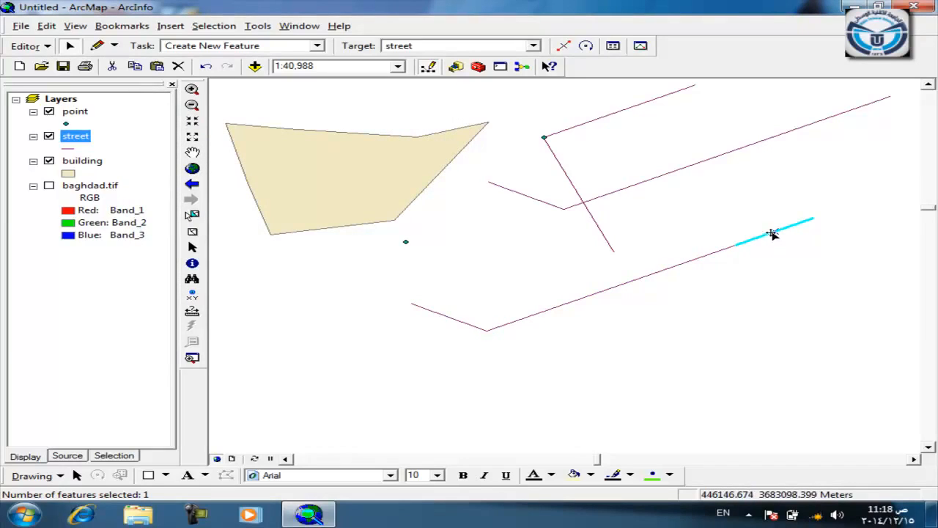
{"action": "left_click_drag", "start_coordinate": [772, 233], "coordinate": [783, 250]}
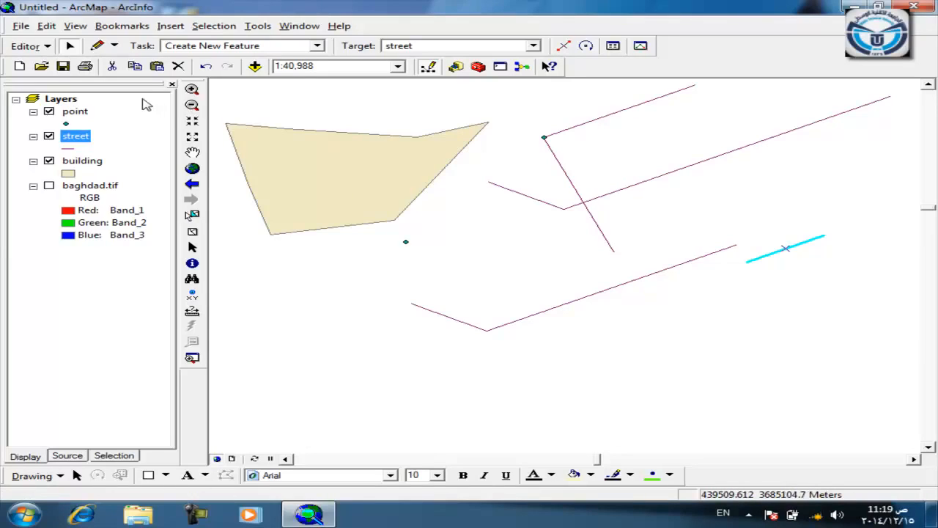
Select the lower street line and view the Split settings, closing them without splitting
{"action": "left_click", "coordinate": [471, 328]}
{"action": "left_click", "coordinate": [32, 49]}
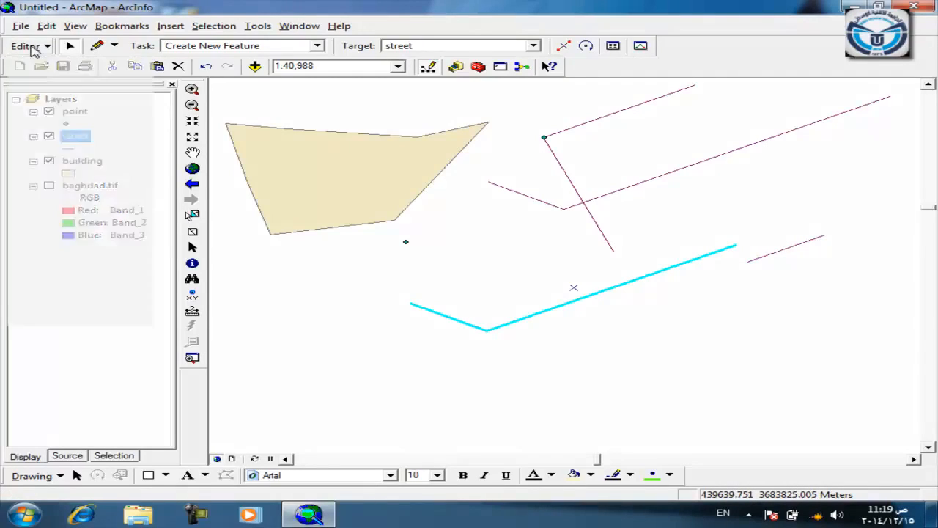
{"action": "left_click", "coordinate": [44, 130]}
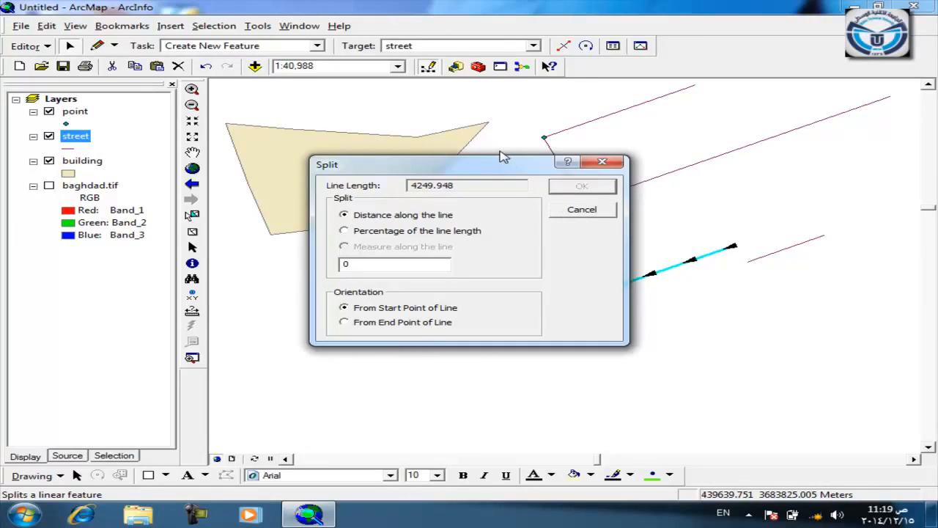
{"action": "left_click", "coordinate": [602, 161]}
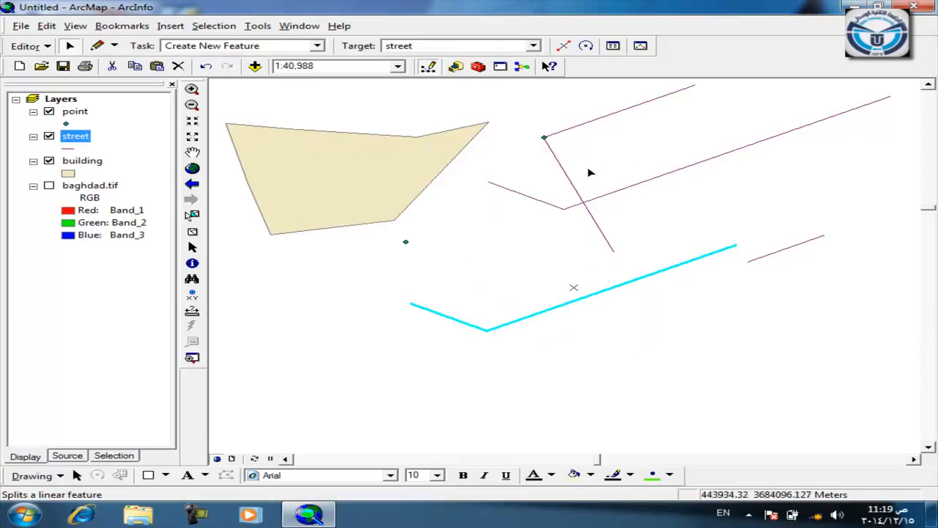
{"action": "left_click", "coordinate": [46, 47]}
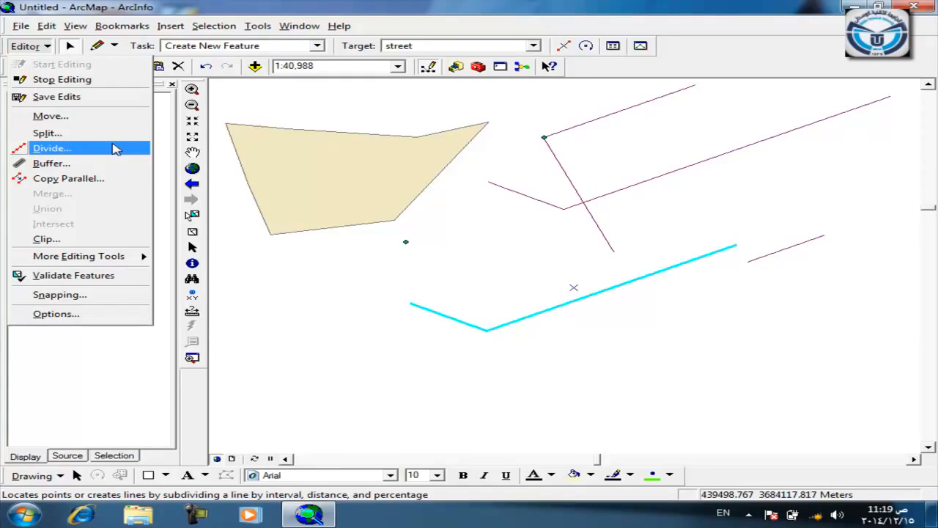
Divide the lower street line by placing 2 evenly spaced points, then nudge the result down-right
{"action": "left_click", "coordinate": [112, 151]}
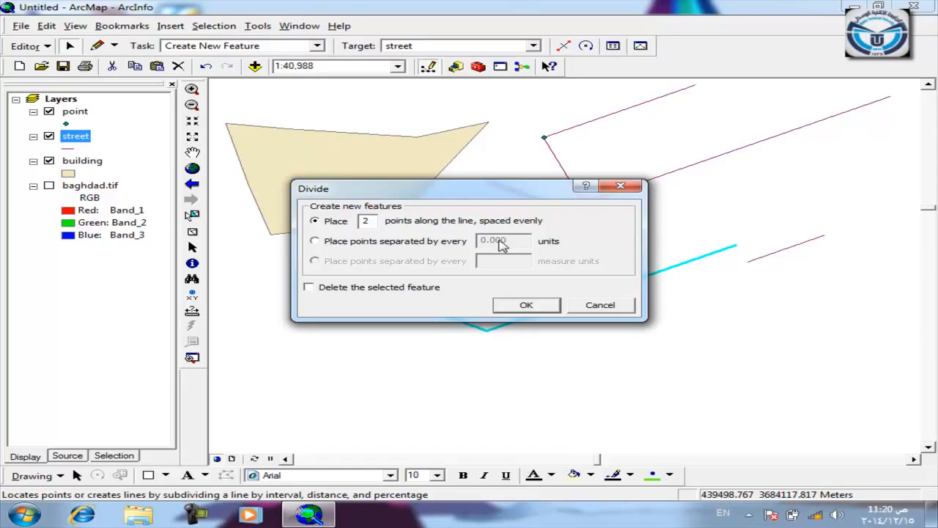
{"action": "left_click", "coordinate": [526, 305]}
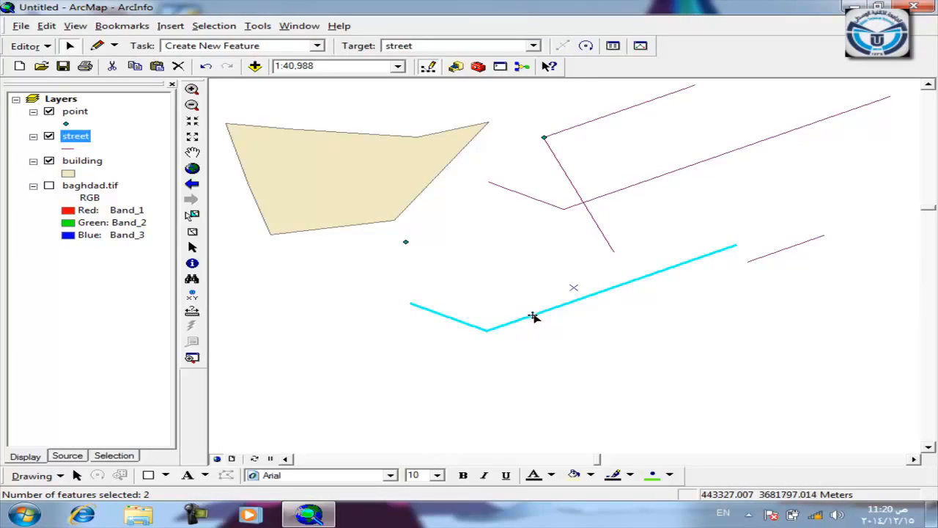
{"action": "left_click_drag", "start_coordinate": [533, 316], "coordinate": [537, 295]}
Move the V-shaped divided piece down-right so it no longer overlaps the copied street
{"action": "left_click", "coordinate": [547, 310]}
{"action": "left_click", "coordinate": [555, 323]}
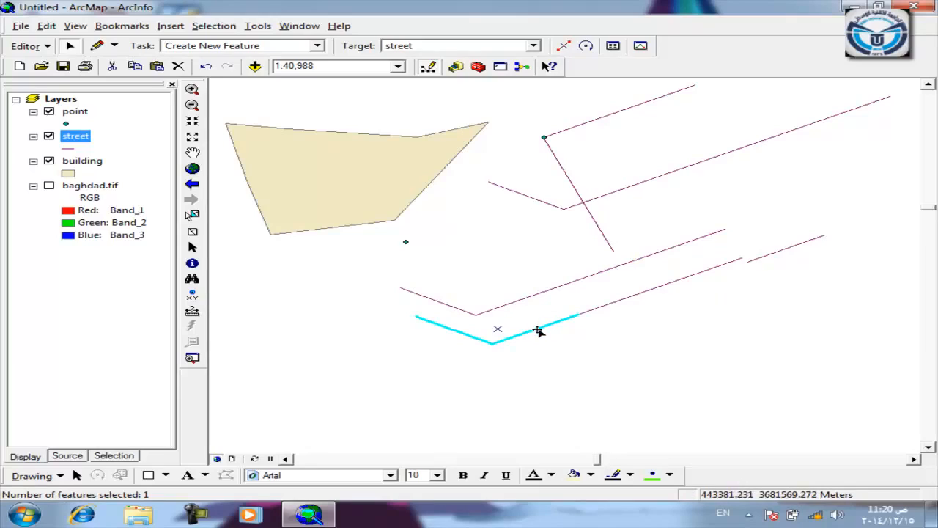
{"action": "left_click_drag", "start_coordinate": [538, 330], "coordinate": [562, 352]}
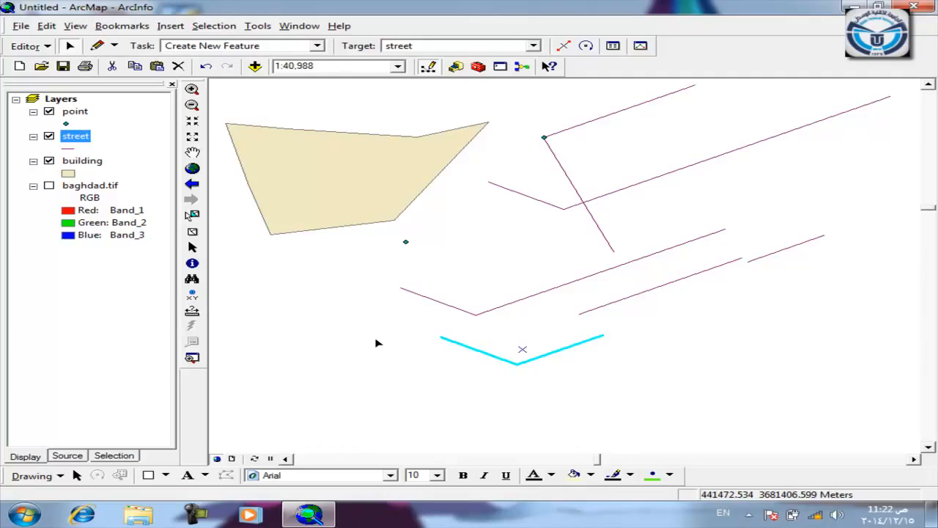
Buffer the bent street line with a 100-unit distance, then clear the selection
{"action": "left_click", "coordinate": [513, 302]}
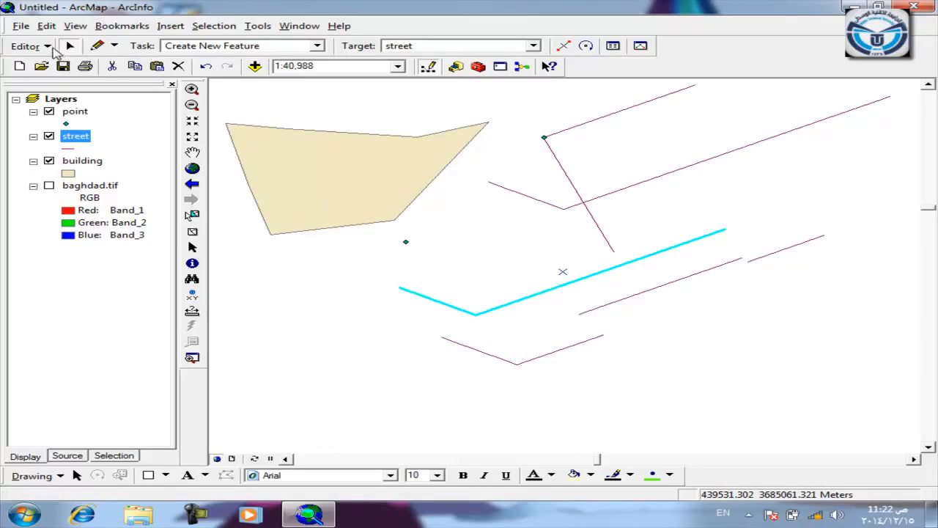
{"action": "left_click", "coordinate": [46, 47]}
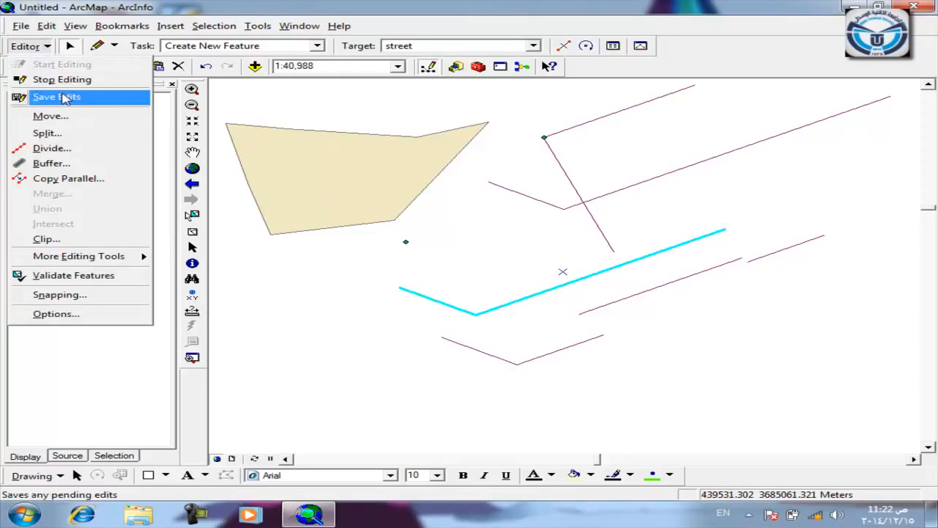
{"action": "left_click", "coordinate": [51, 162]}
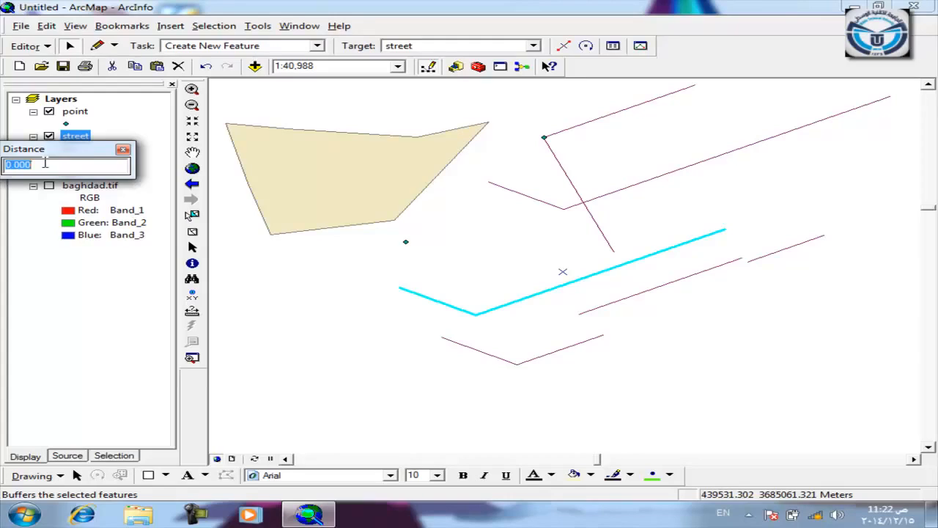
{"action": "type", "text": "100"}
{"action": "key", "text": "Return"}
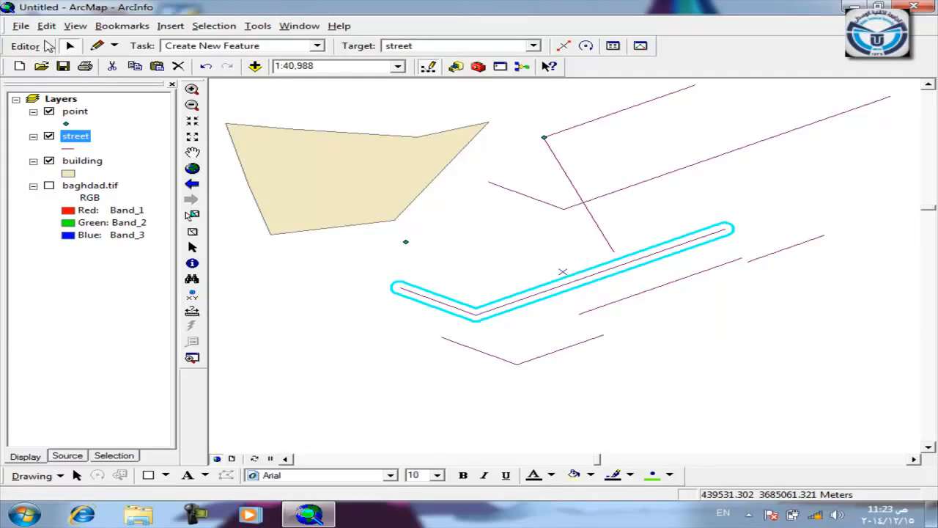
{"action": "left_click", "coordinate": [325, 256]}
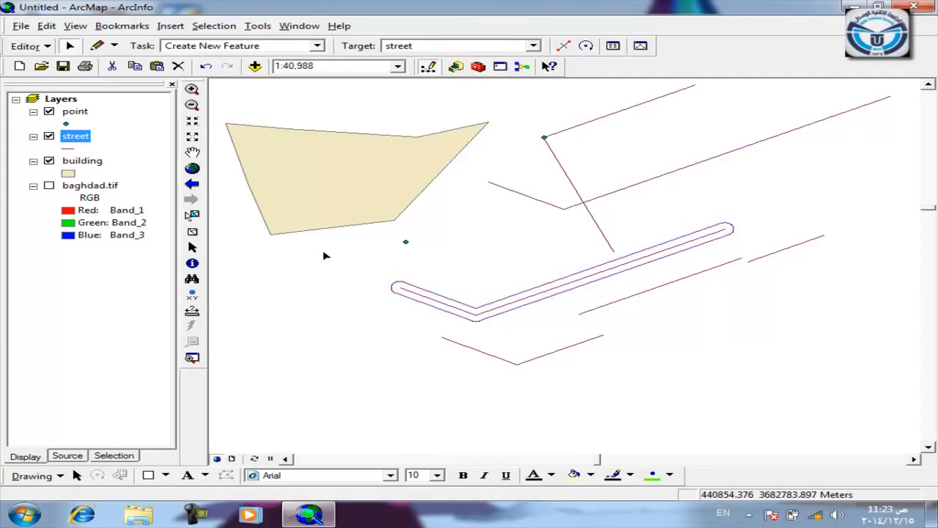
With the Edit tool, select the diagonal street and add the upper street line
{"action": "left_click", "coordinate": [46, 46]}
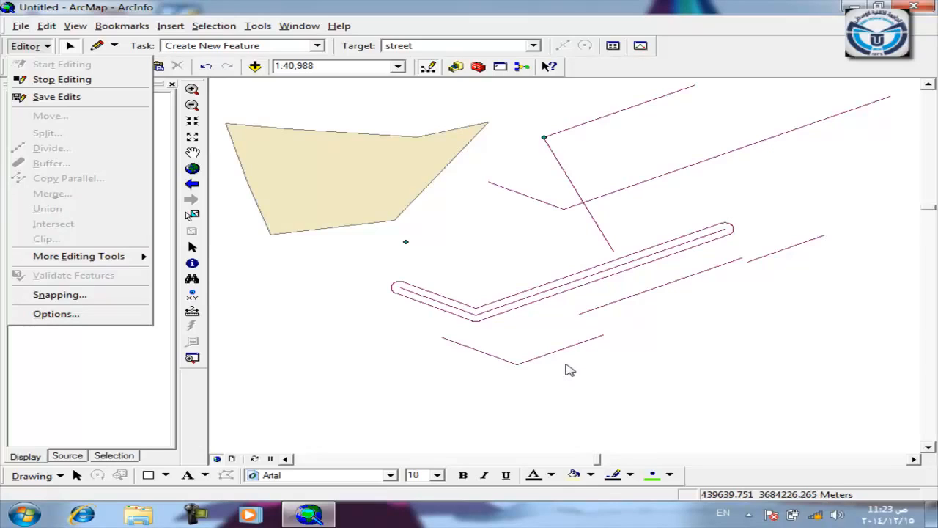
{"action": "left_click", "coordinate": [77, 48]}
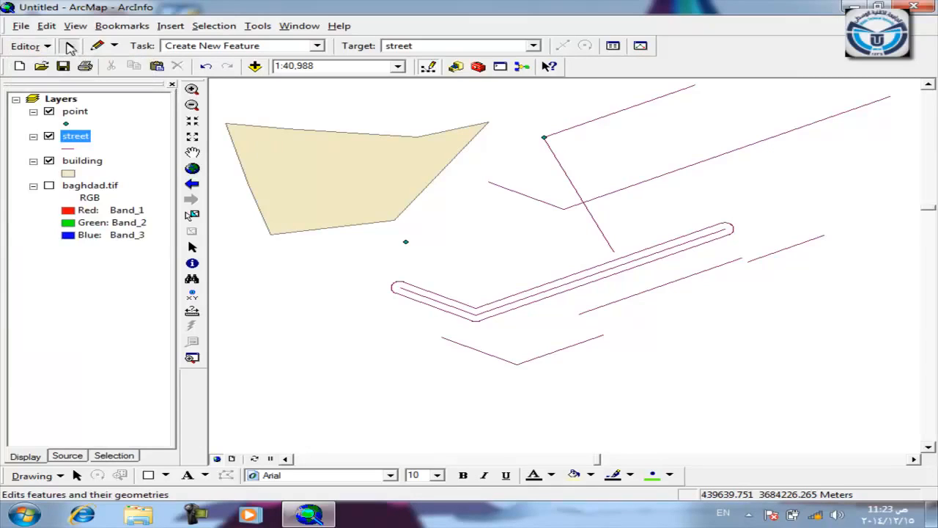
{"action": "left_click", "coordinate": [69, 47]}
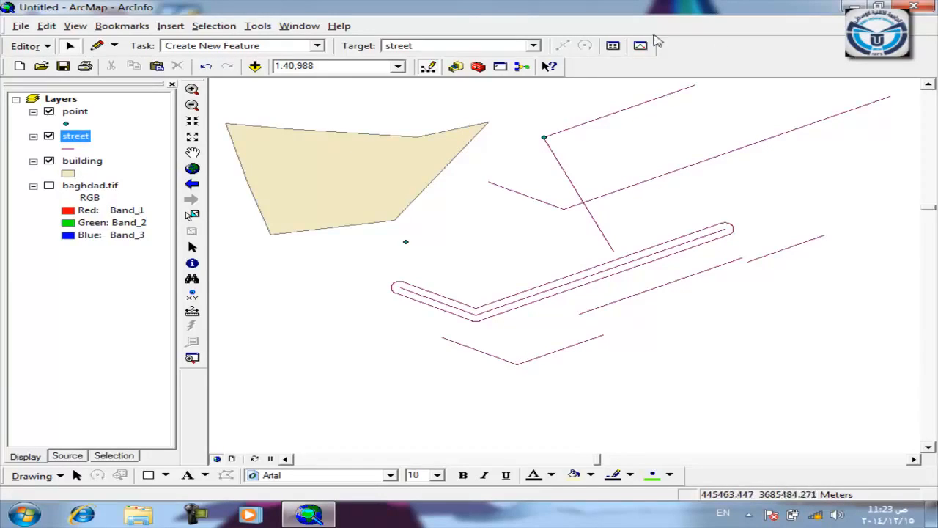
{"action": "left_click", "coordinate": [561, 165]}
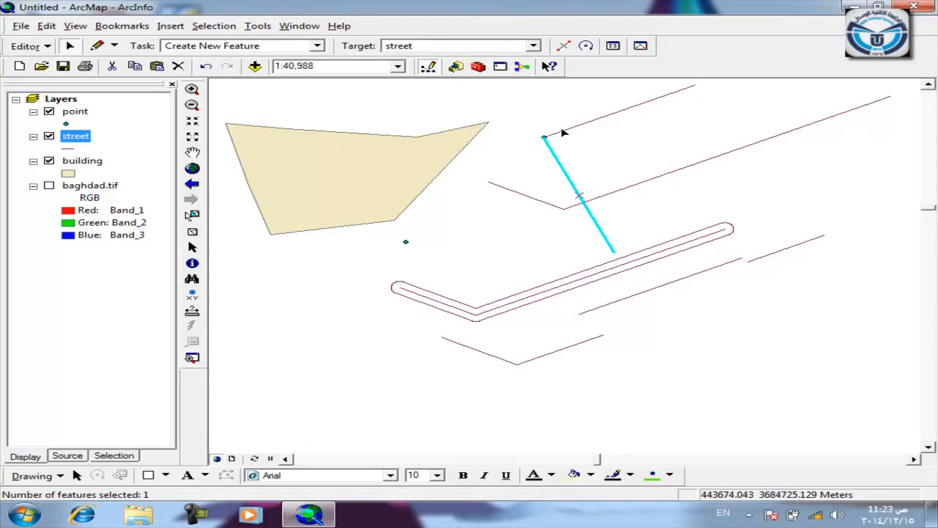
{"action": "left_click", "coordinate": [563, 132], "text": "shift"}
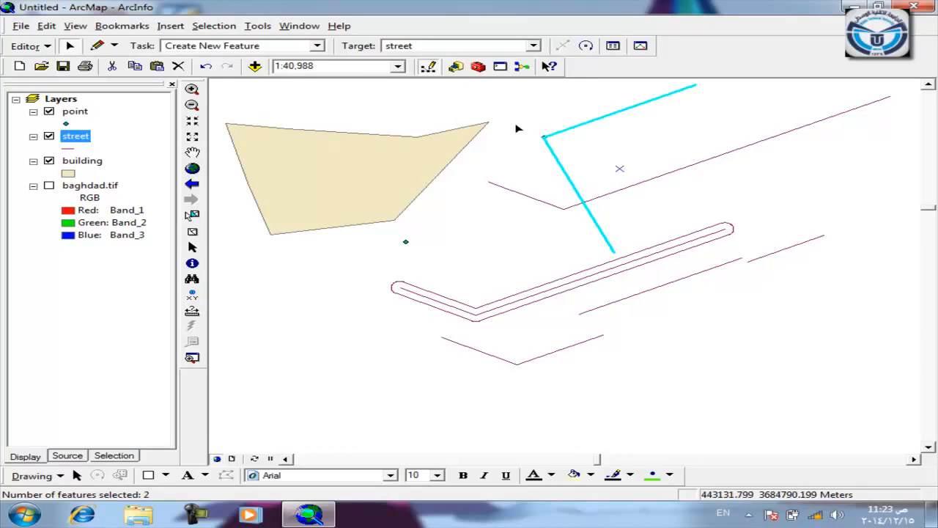
Merge the two selected streets, keeping street - 4 as the target feature
{"action": "left_click", "coordinate": [35, 47]}
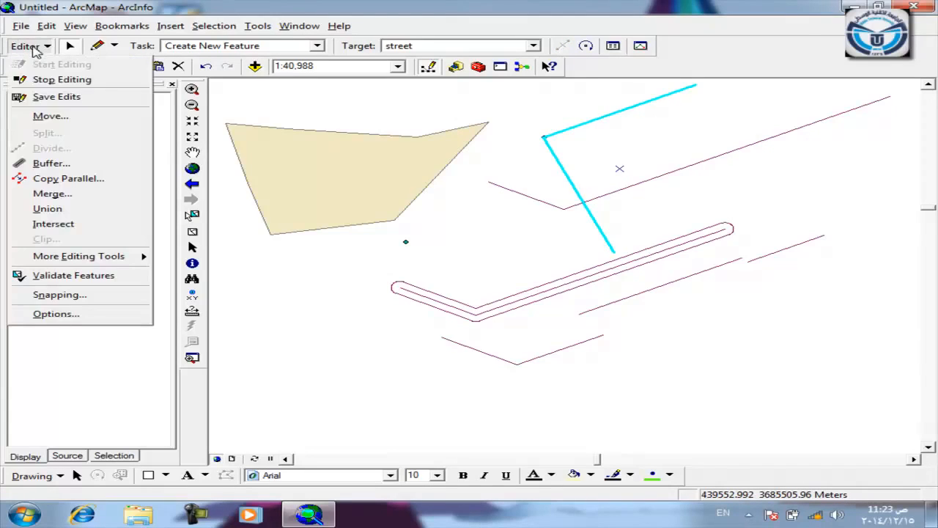
{"action": "left_click", "coordinate": [48, 194]}
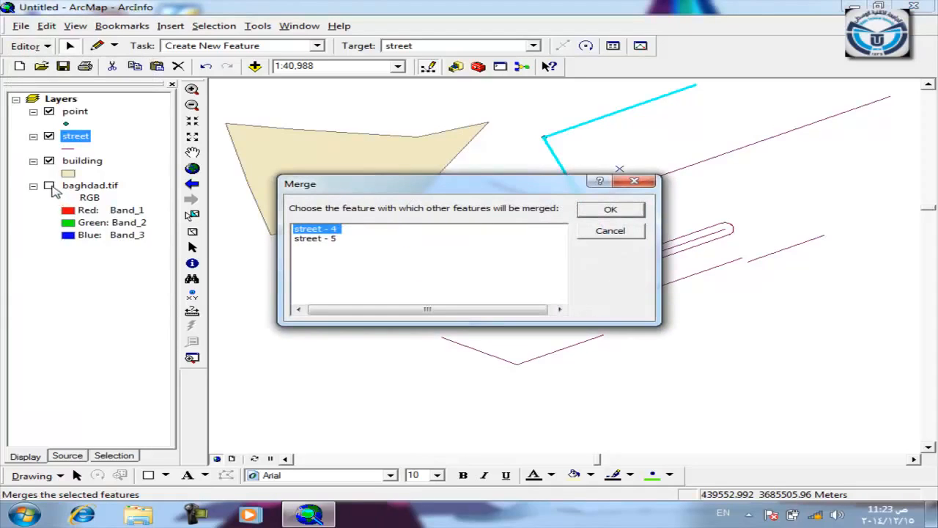
{"action": "left_click", "coordinate": [610, 211]}
Reselect the merged L-shaped street to check it, then show the hidden taskbar tray icons
{"action": "left_click", "coordinate": [592, 151]}
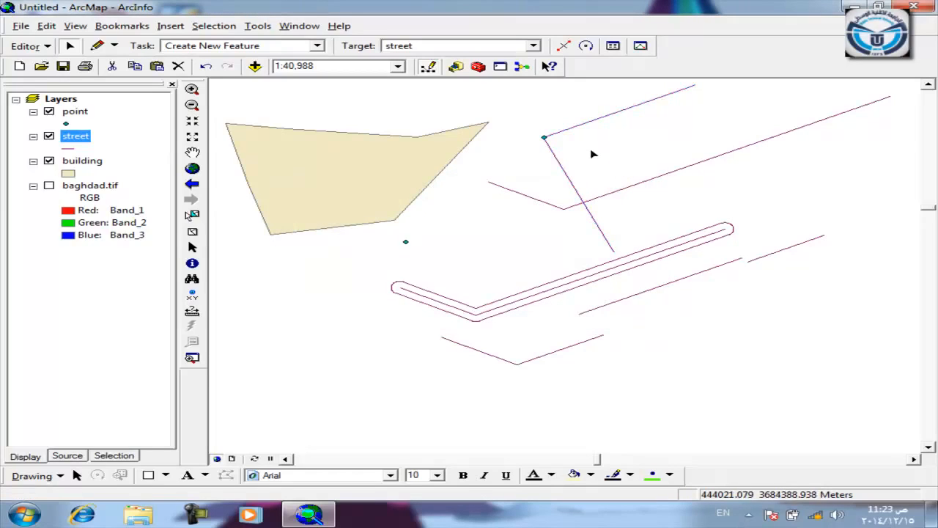
{"action": "left_click", "coordinate": [563, 132]}
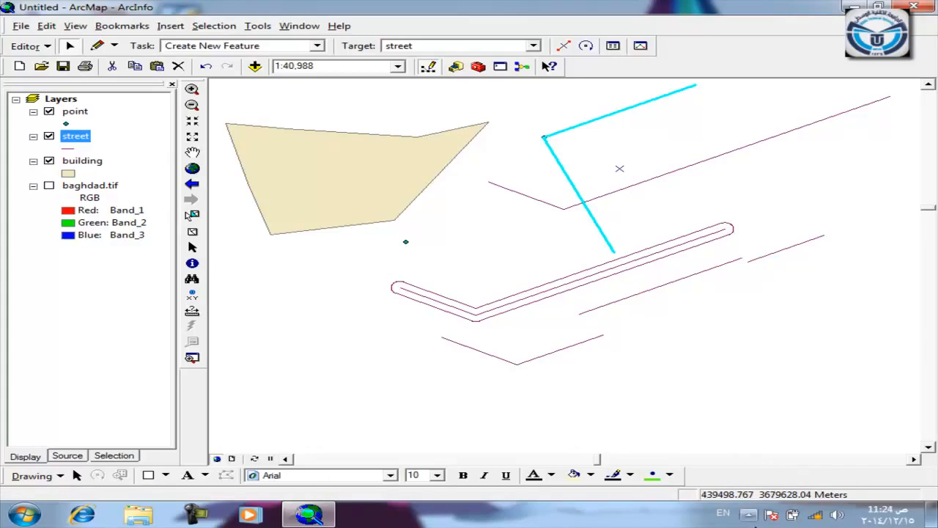
{"action": "left_click", "coordinate": [748, 514]}
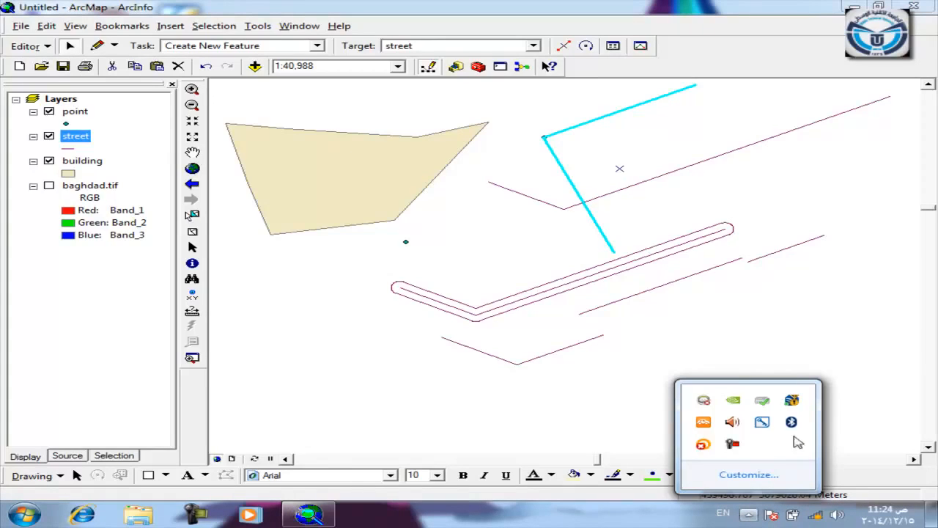
{"action": "left_click", "coordinate": [734, 444]}
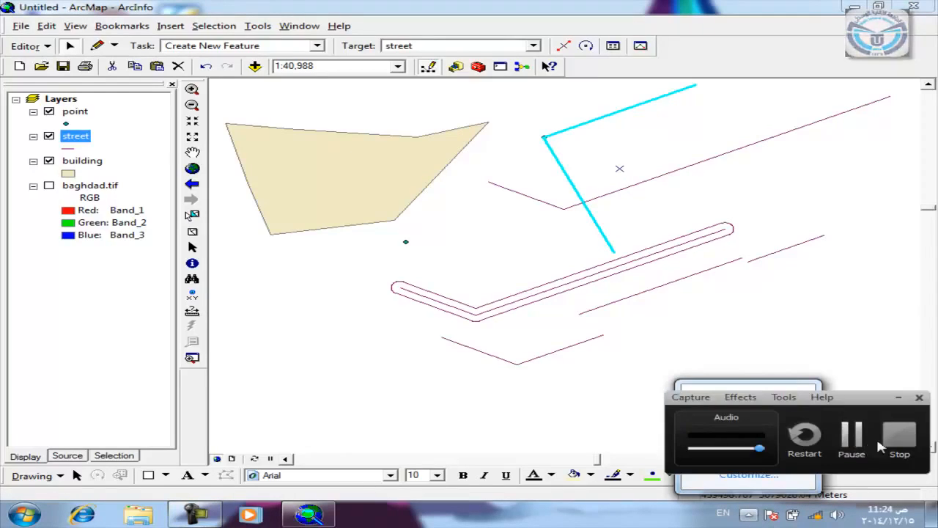